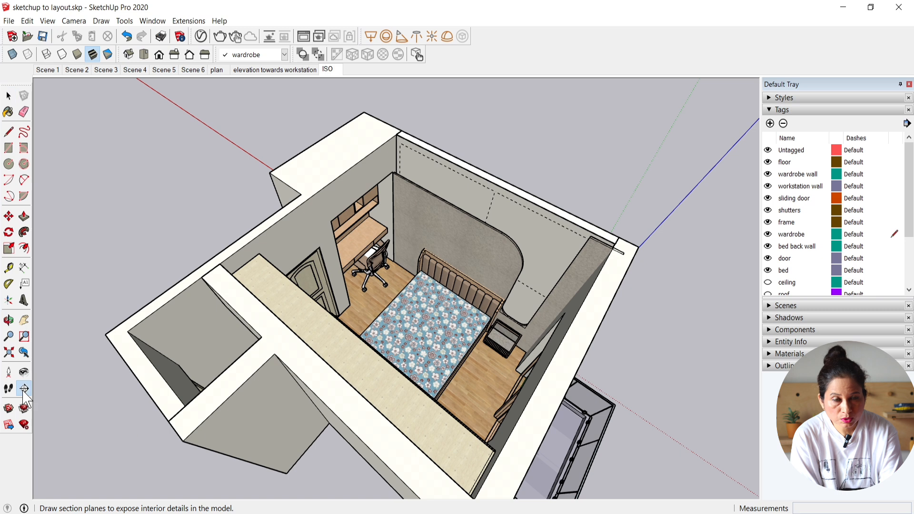
# Step: Place a section plane on the headboard wall, named TOWARDS HWADBOARD with symbol BB
pyautogui.click(478, 253)
pyautogui.write('TOWARDS HWADBOARD')
pyautogui.moveTo(397, 253); pyautogui.dragTo(387, 259)
pyautogui.write('BB')
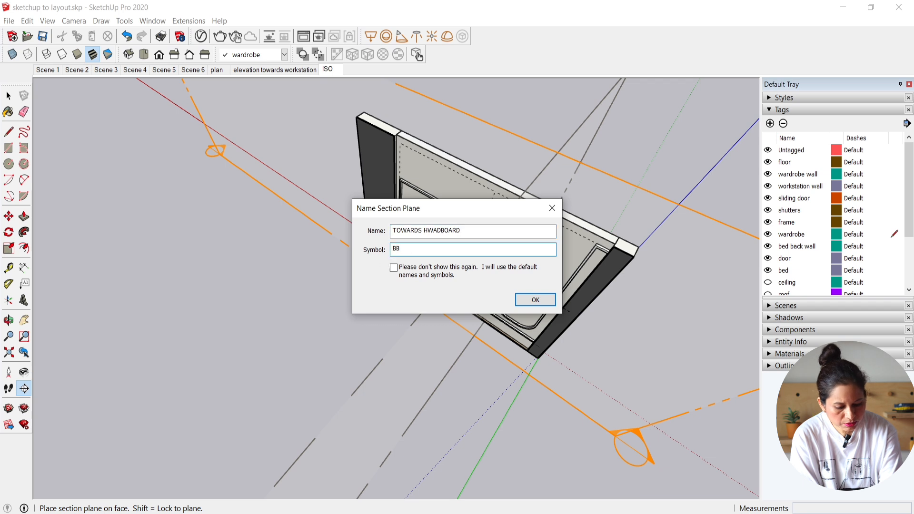
pyautogui.click(525, 300)
# Step: Move the BB section plane away from the headboard wall so the cut takes in the bed and the room
pyautogui.moveTo(525, 301); pyautogui.dragTo(476, 344, button='middle')
pyautogui.click(476, 344)
pyautogui.press('m')
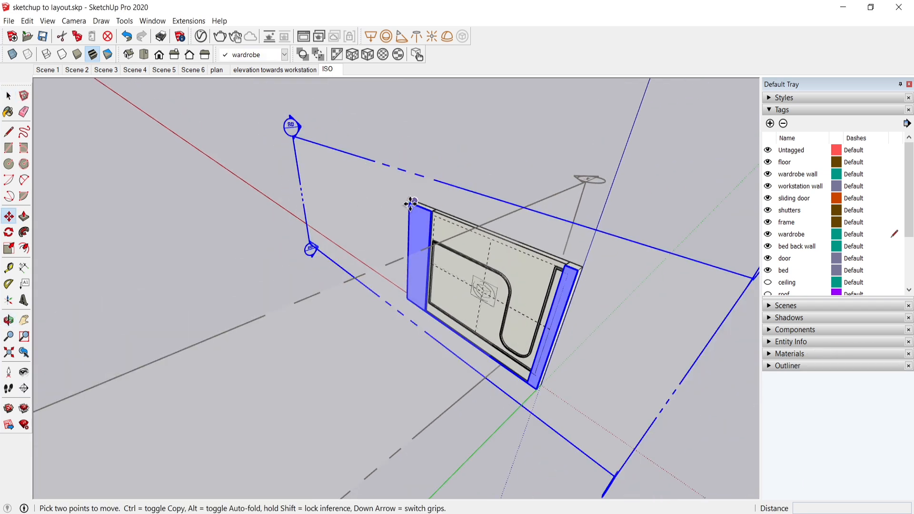
pyautogui.click(575, 274)
pyautogui.click(487, 337)
pyautogui.press('space')
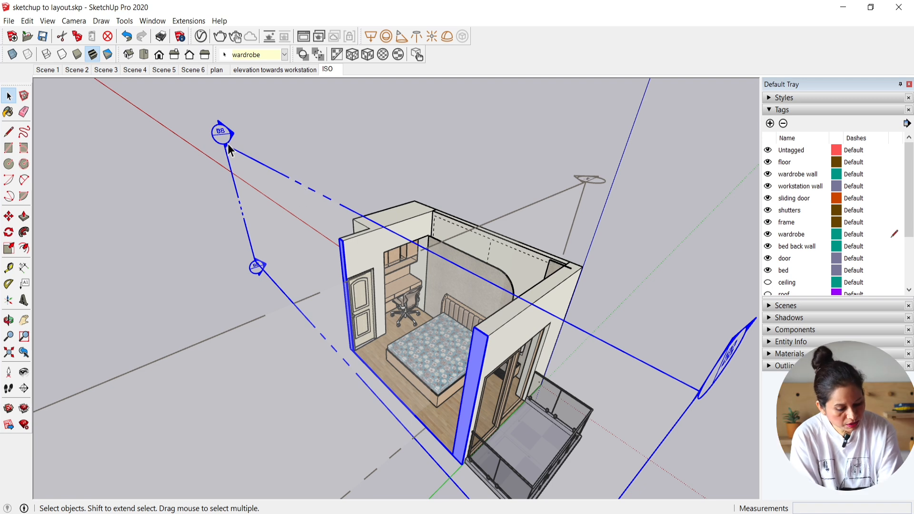
# Step: Align the view with the BB section plane and set the camera to parallel projection
pyautogui.rightClick(227, 149)
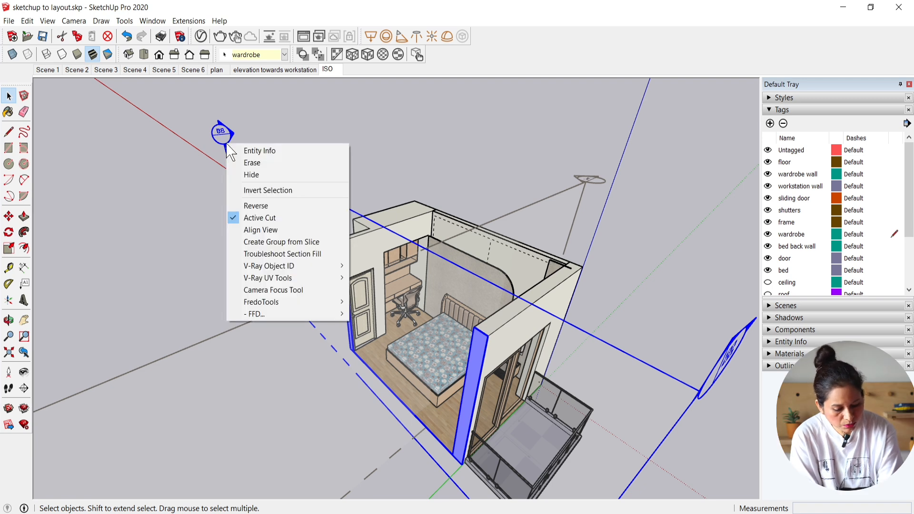
pyautogui.click(268, 230)
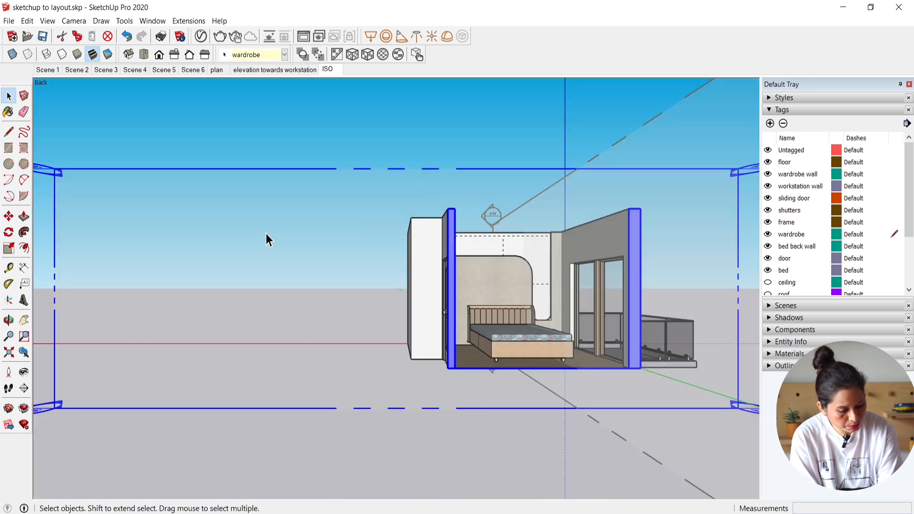
pyautogui.click(74, 22)
pyautogui.click(102, 74)
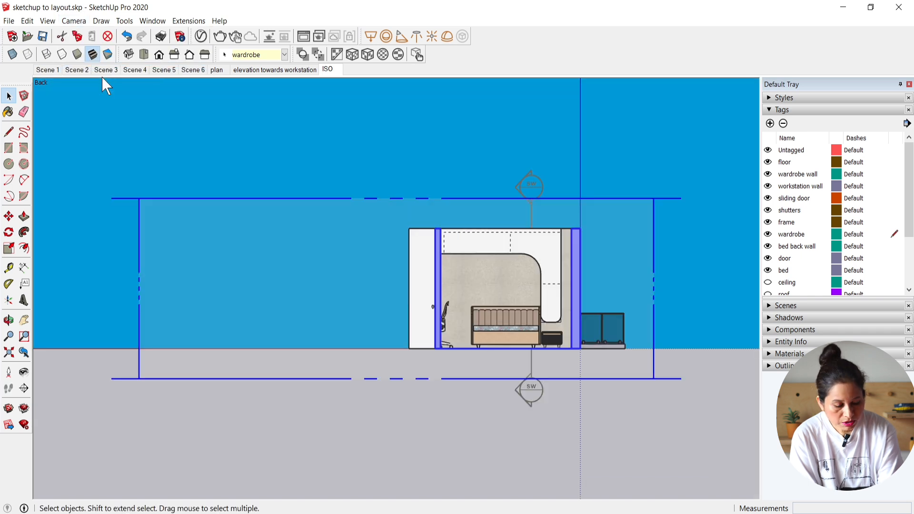
pyautogui.scroll(3, 548, 259)
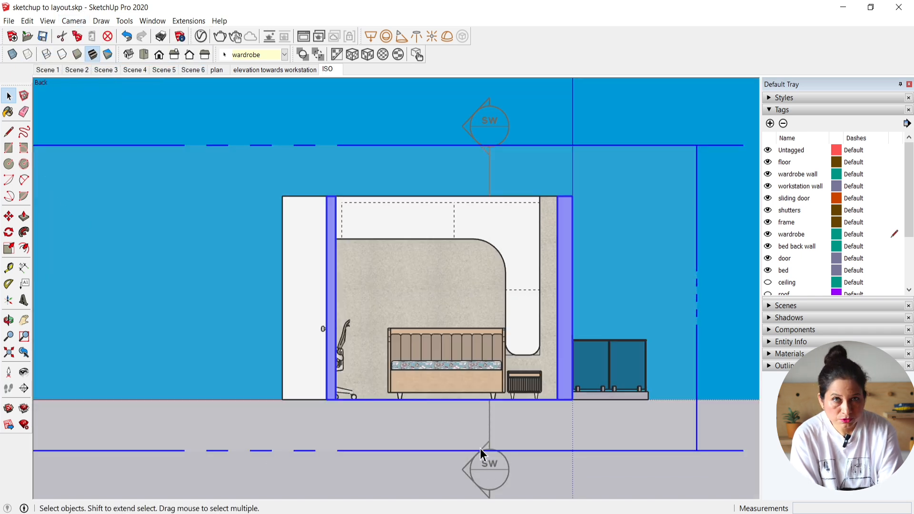
# Step: Hide the section planes and apply a default style with material textures and a white background
pyautogui.click(47, 21)
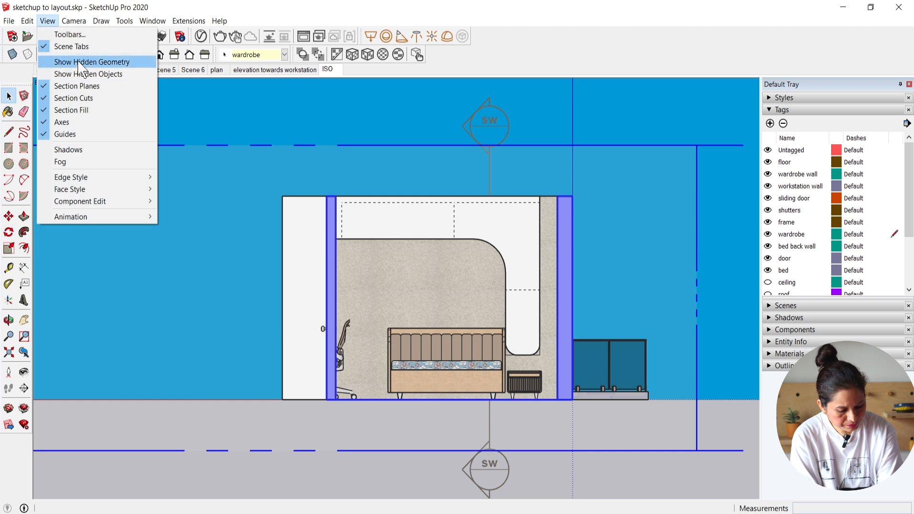
pyautogui.click(47, 86)
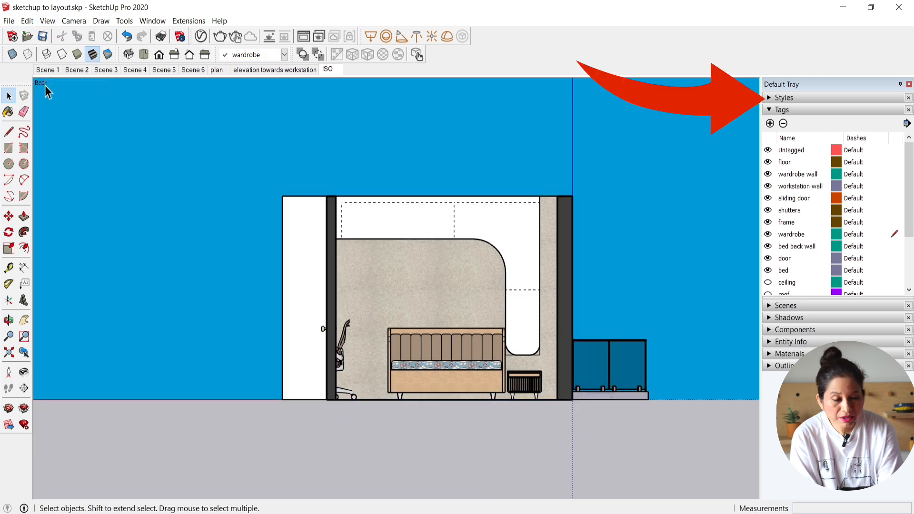
pyautogui.click(784, 97)
pyautogui.click(776, 234)
pyautogui.click(811, 233)
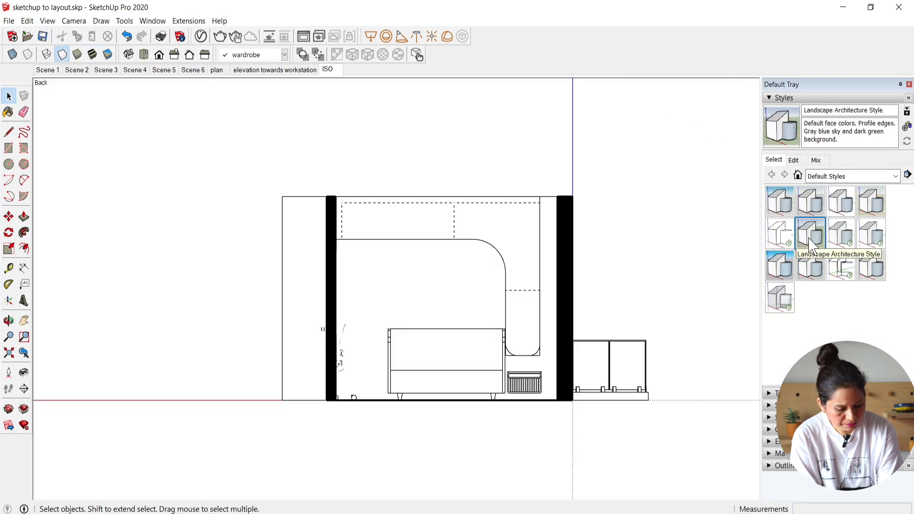
pyautogui.click(841, 234)
pyautogui.click(872, 233)
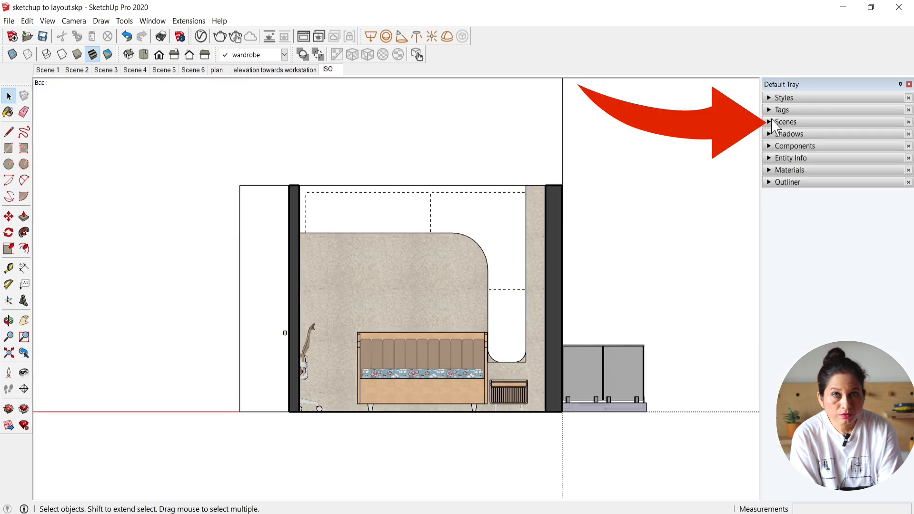
# Step: Add a new scene of the headboard elevation after ISO and rename it TOWARDS HEADBOARD
pyautogui.click(772, 119)
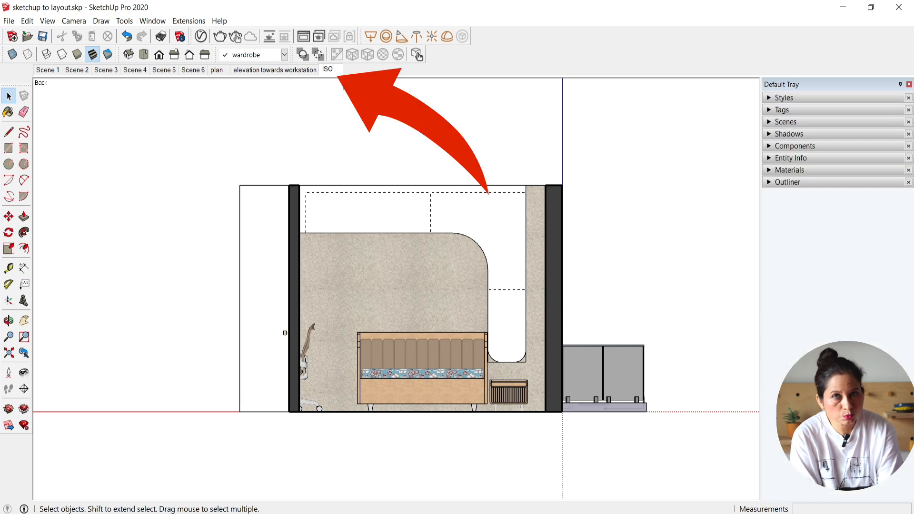
pyautogui.rightClick(331, 70)
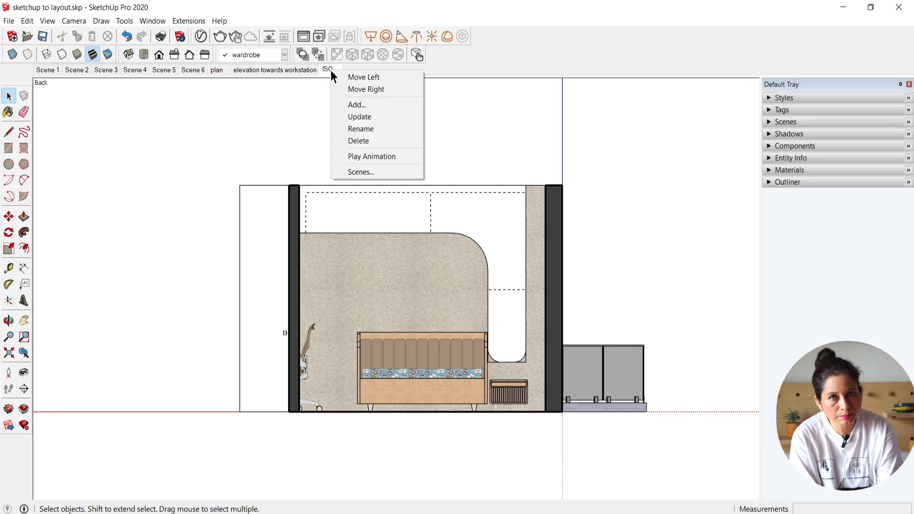
pyautogui.click(359, 104)
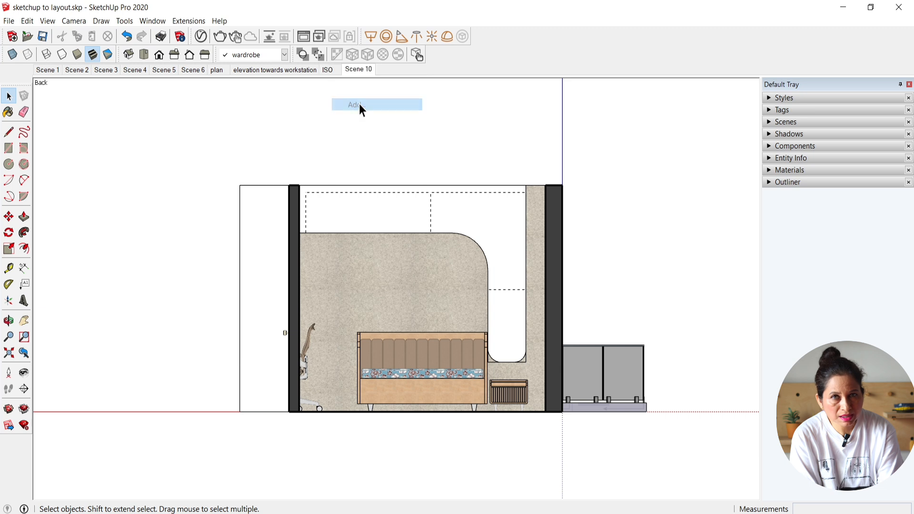
pyautogui.rightClick(358, 77)
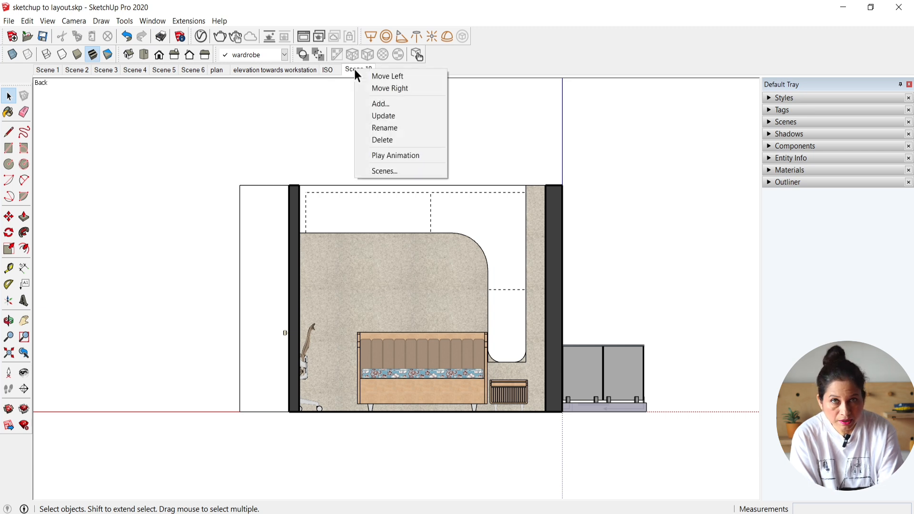
pyautogui.click(390, 128)
pyautogui.write('TOWARDS')
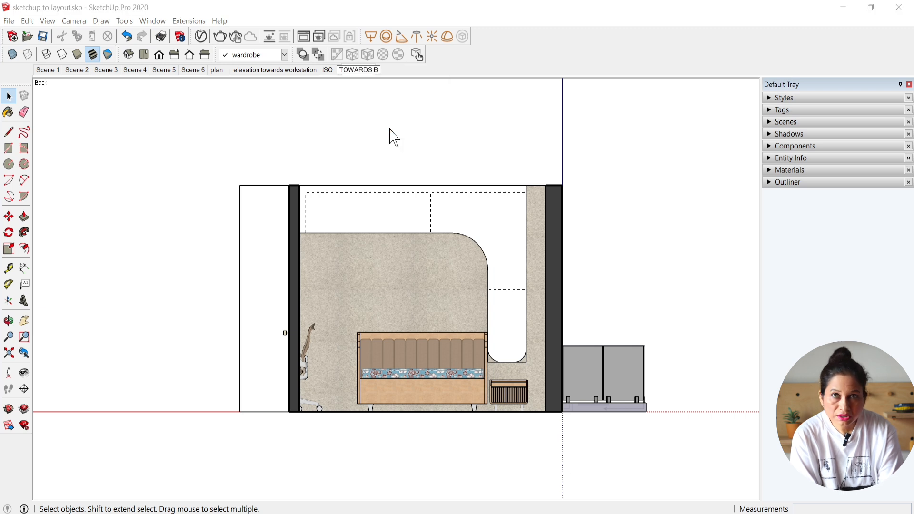
pyautogui.write(' HEADBOARD')
pyautogui.press('Return')
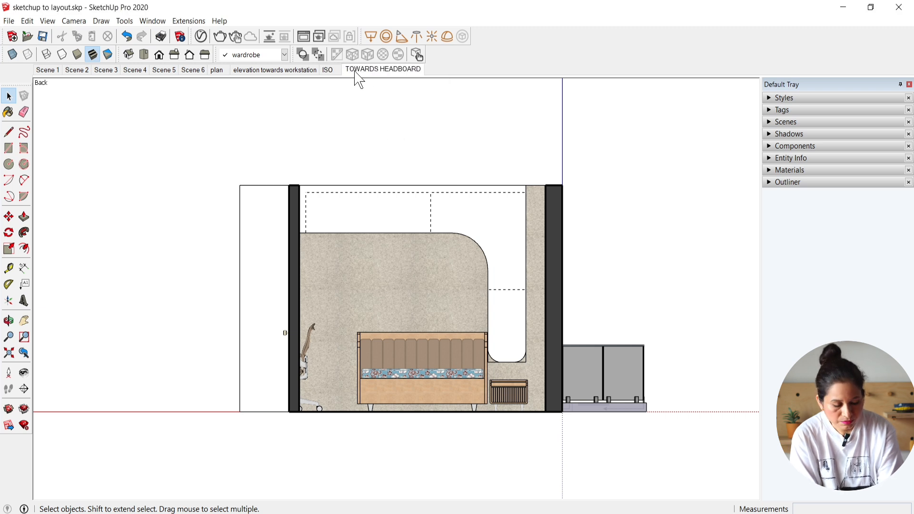
# Step: From the ISO scene, place a section plane facing the wardrobe, named WARDROBE WALL with symbol WW
pyautogui.click(329, 69)
pyautogui.moveTo(349, 227); pyautogui.dragTo(352, 239, button='middle')
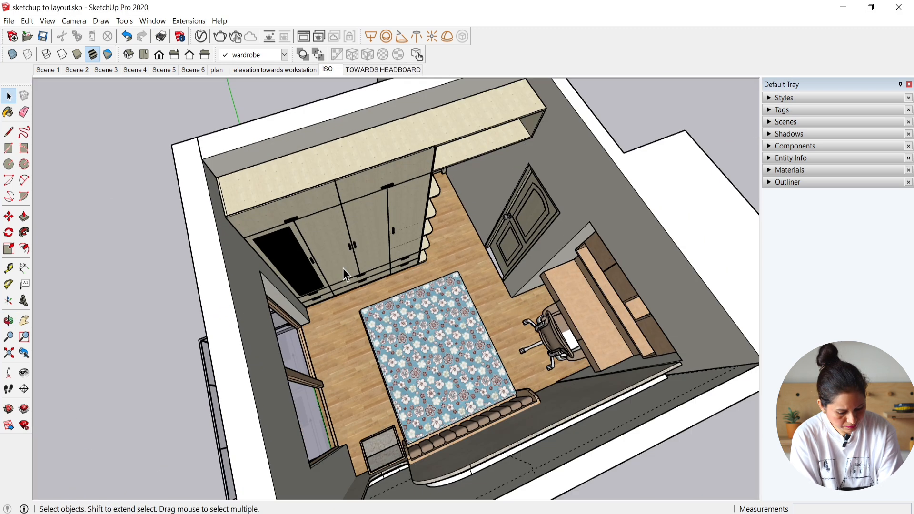
pyautogui.click(24, 389)
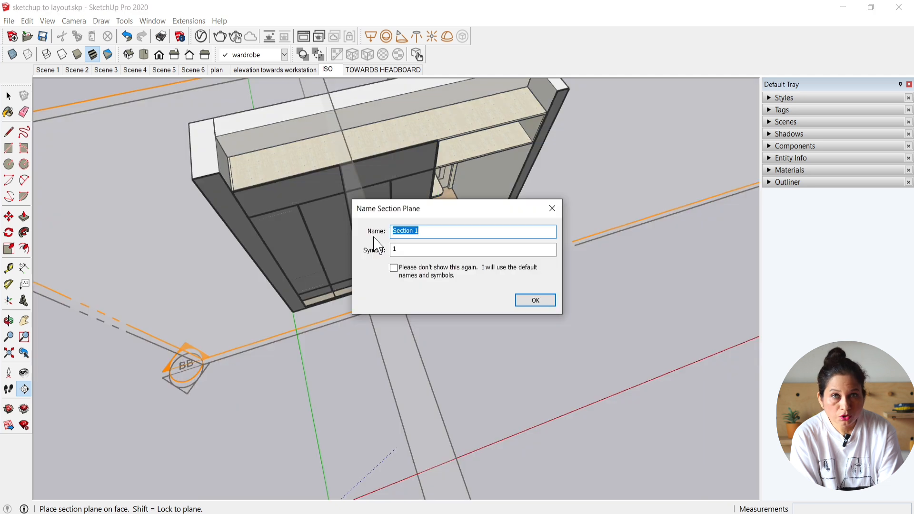
pyautogui.write('WARDROBE WALL')
pyautogui.moveTo(401, 251); pyautogui.dragTo(382, 251)
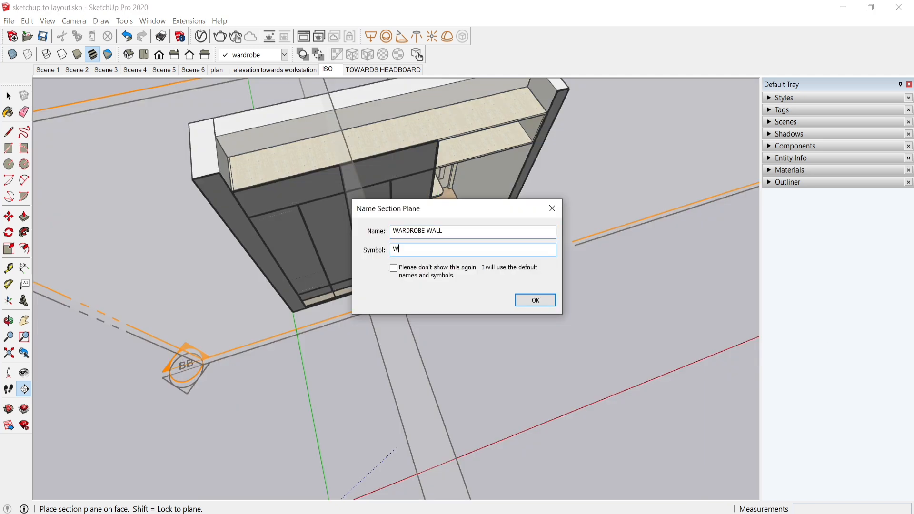
pyautogui.write('WW')
pyautogui.click(522, 304)
# Step: Move the WW section plane away from the wardrobe so the cut shows the wardrobe fronts uncut
pyautogui.click(270, 337)
pyautogui.scroll(-3, 271, 337)
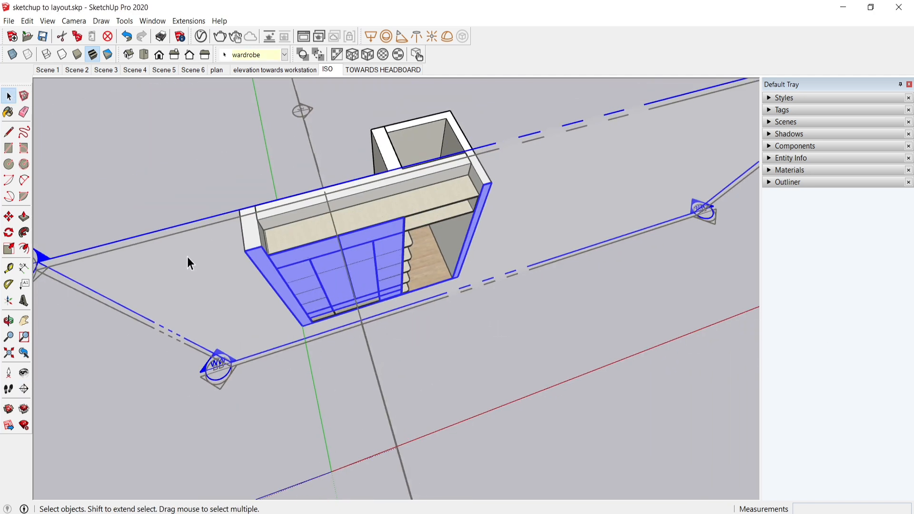
pyautogui.press('m')
pyautogui.click(239, 210)
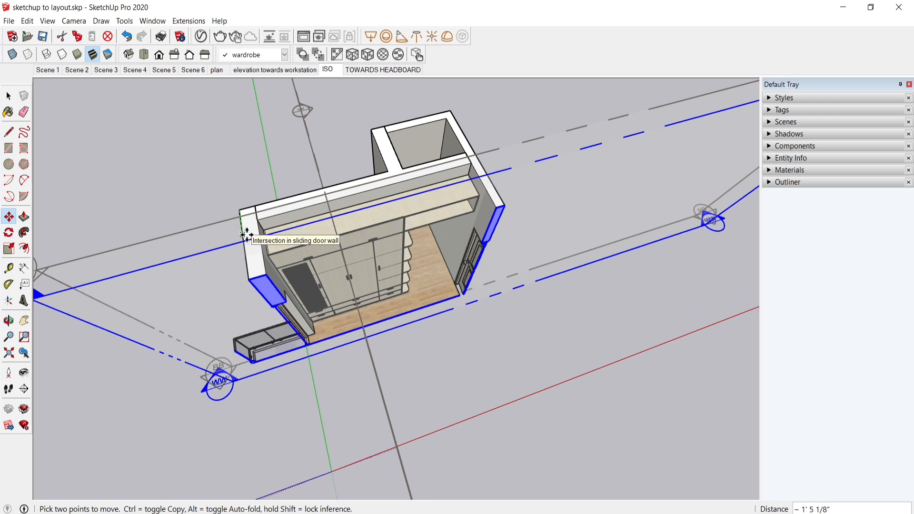
pyautogui.click(245, 218)
pyautogui.press('space')
# Step: Align the view with the WW section plane and hide the section planes
pyautogui.rightClick(241, 218)
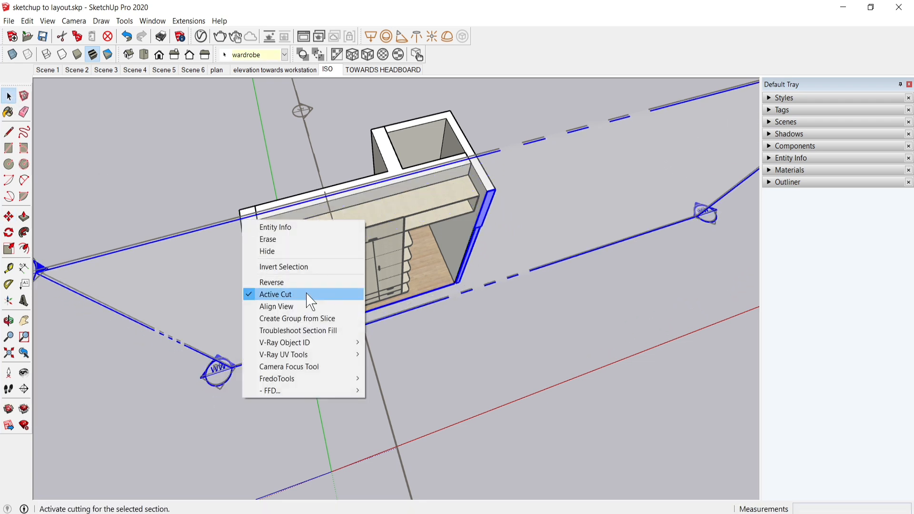
pyautogui.click(327, 306)
pyautogui.click(48, 21)
pyautogui.click(47, 86)
# Step: Set the camera to parallel projection for the wardrobe elevation
pyautogui.click(74, 21)
pyautogui.click(91, 73)
pyautogui.scroll(4, 113, 247)
# Step: Apply the HiddenLine1 default style to the wardrobe elevation
pyautogui.click(770, 122)
pyautogui.click(769, 122)
pyautogui.click(775, 98)
pyautogui.click(846, 238)
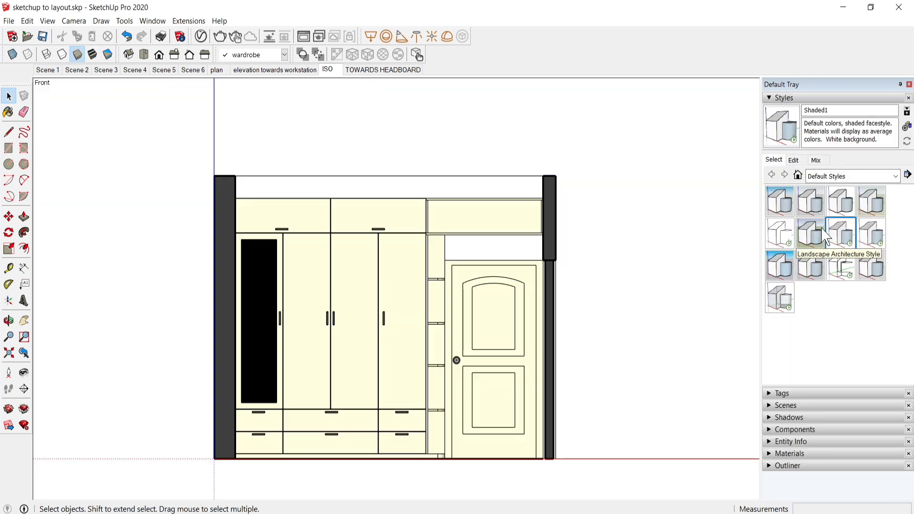
pyautogui.click(780, 234)
# Step: Add a new scene of the wardrobe elevation after TOWARDS HEADBOARD and rename it WARDROBE WALL
pyautogui.rightClick(419, 70)
pyautogui.click(438, 102)
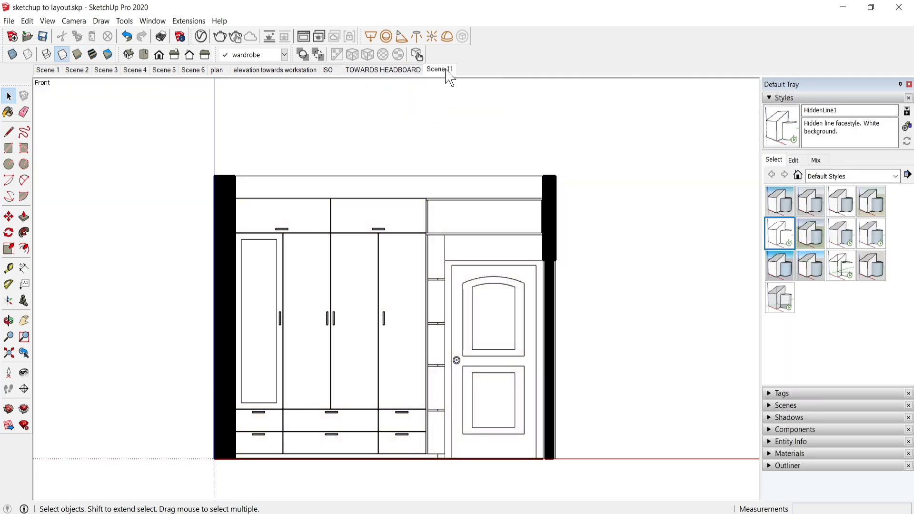
pyautogui.rightClick(448, 70)
pyautogui.click(465, 127)
pyautogui.write('WARDROBE')
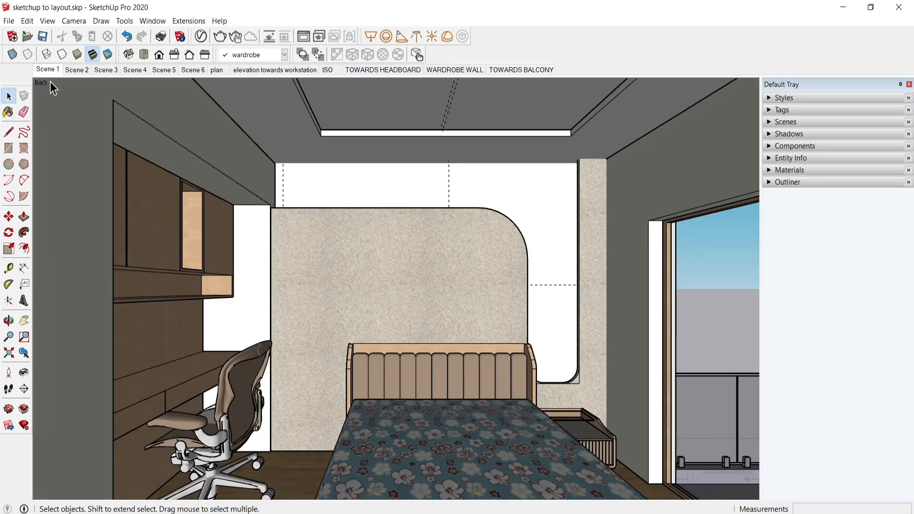
# Step: Review the saved scenes one after another, from Scene 2 through the plan, ISO and elevation scenes
pyautogui.click(81, 71)
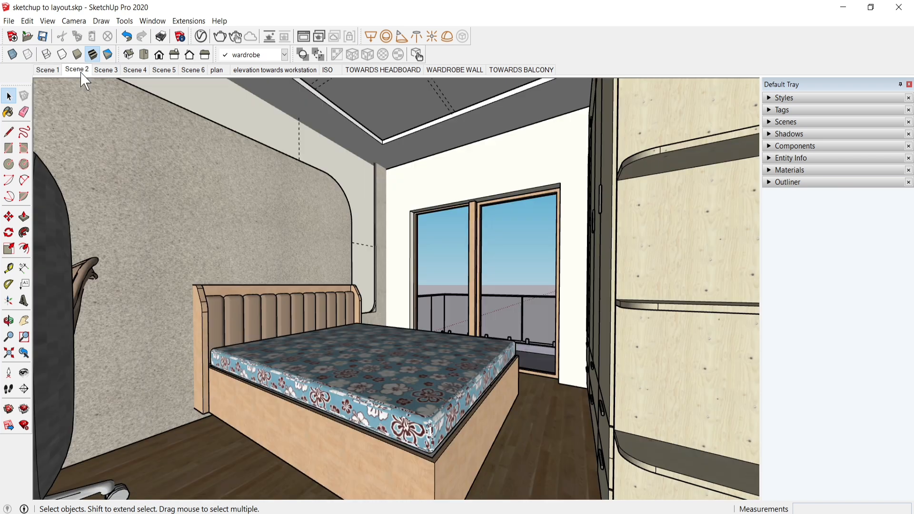
pyautogui.click(112, 71)
pyautogui.click(136, 72)
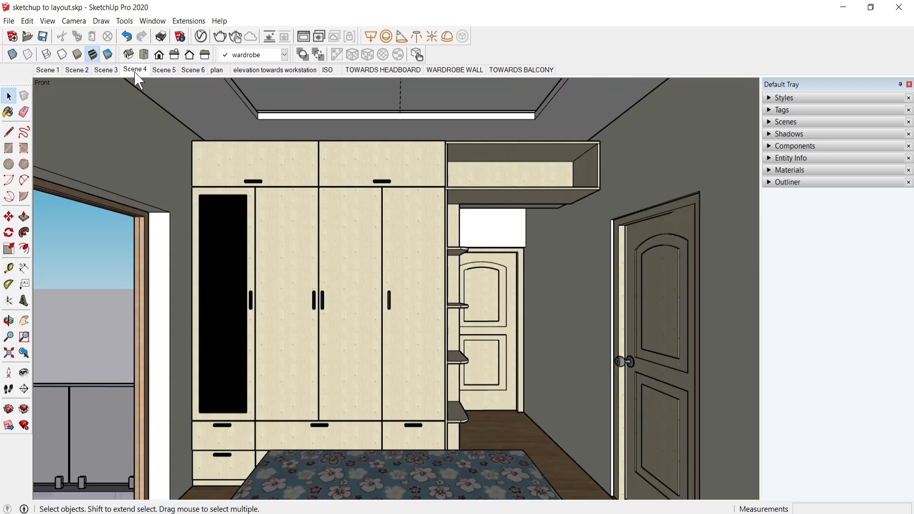
pyautogui.click(165, 71)
pyautogui.click(193, 71)
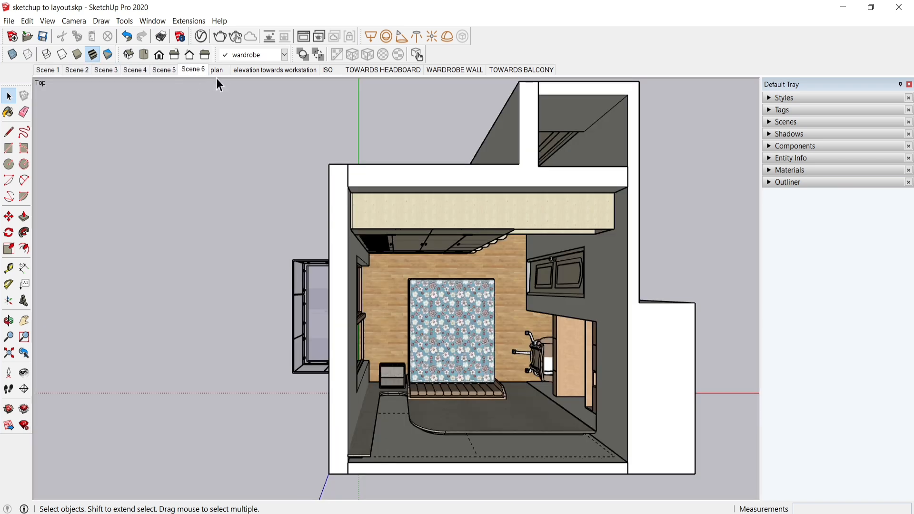
pyautogui.click(217, 71)
pyautogui.click(261, 70)
pyautogui.click(328, 71)
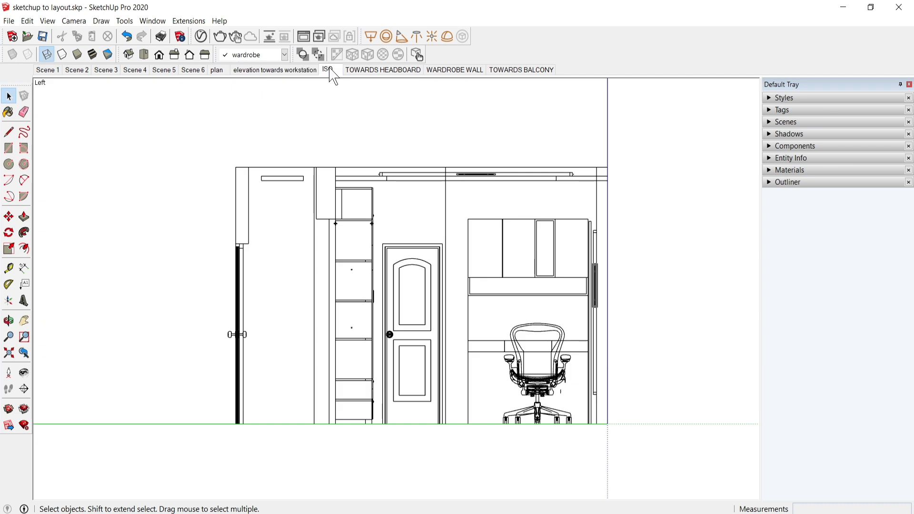
pyautogui.click(316, 71)
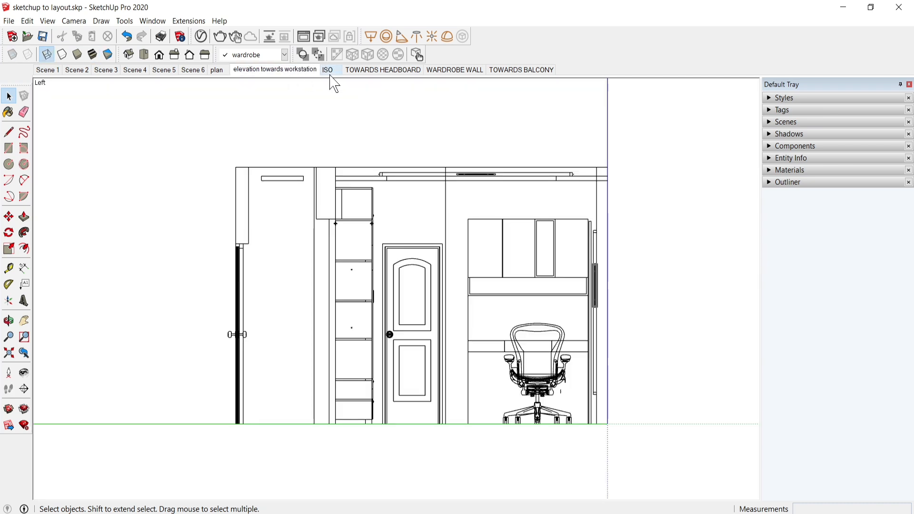
pyautogui.click(329, 71)
pyautogui.click(374, 72)
pyautogui.click(474, 70)
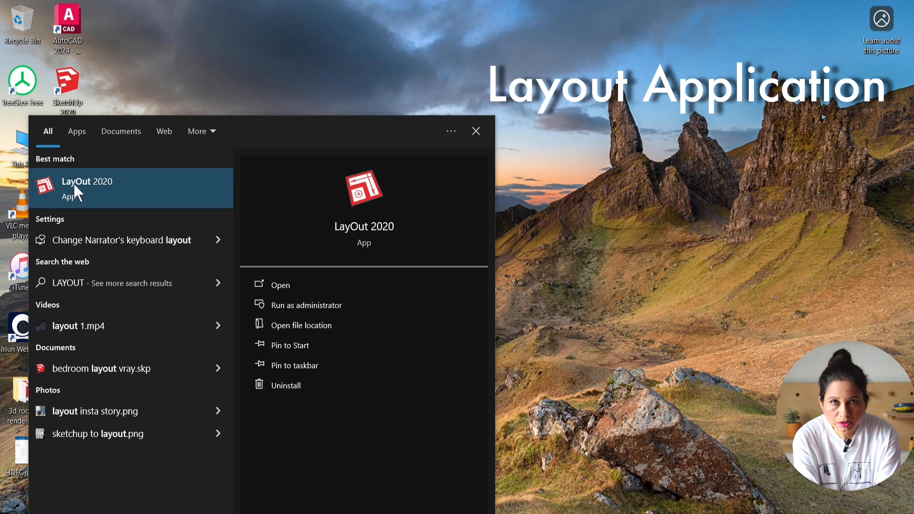
# Step: Open LayOut 2020 and create a new document from the plain paper A3 Landscape template
pyautogui.click(73, 182)
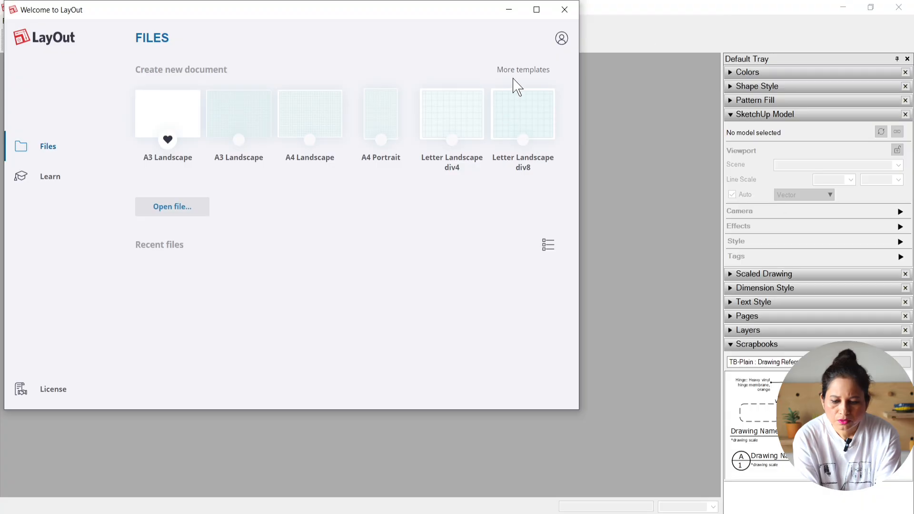
pyautogui.click(510, 72)
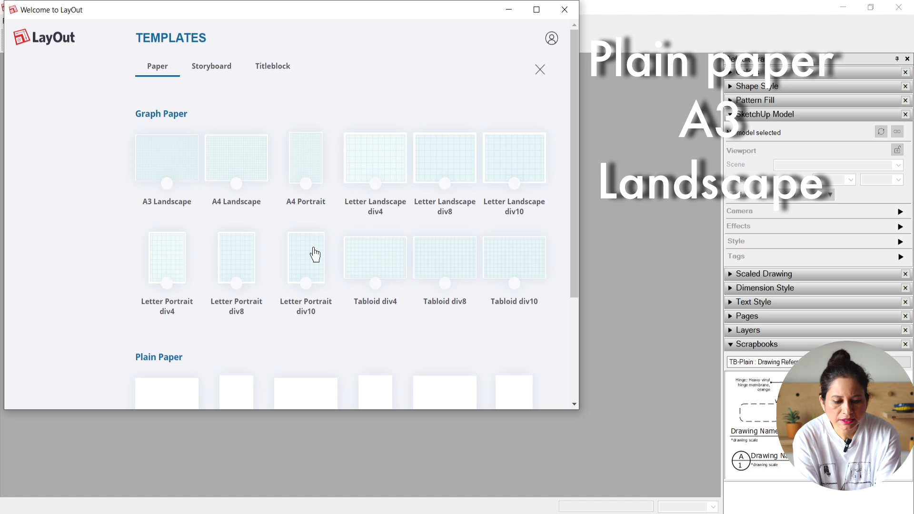
pyautogui.scroll(-3, 315, 256)
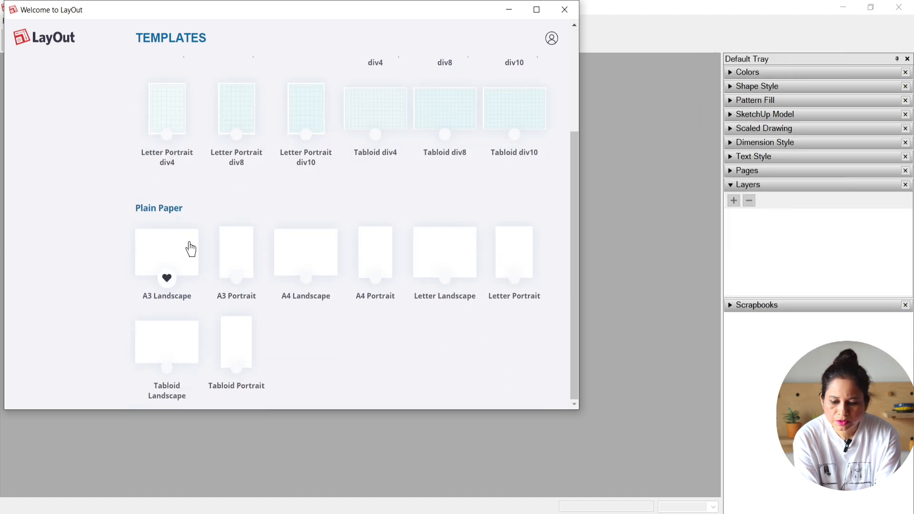
pyautogui.click(190, 249)
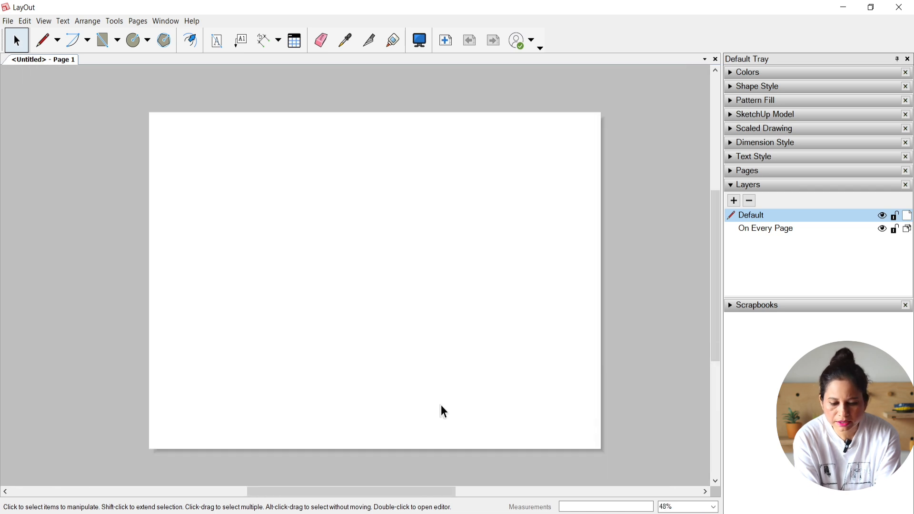
# Step: Draw a main frame rectangle about 406 × 241 mm on the page and a full-width title strip rectangle directly beneath it
pyautogui.scroll(1, 442, 394)
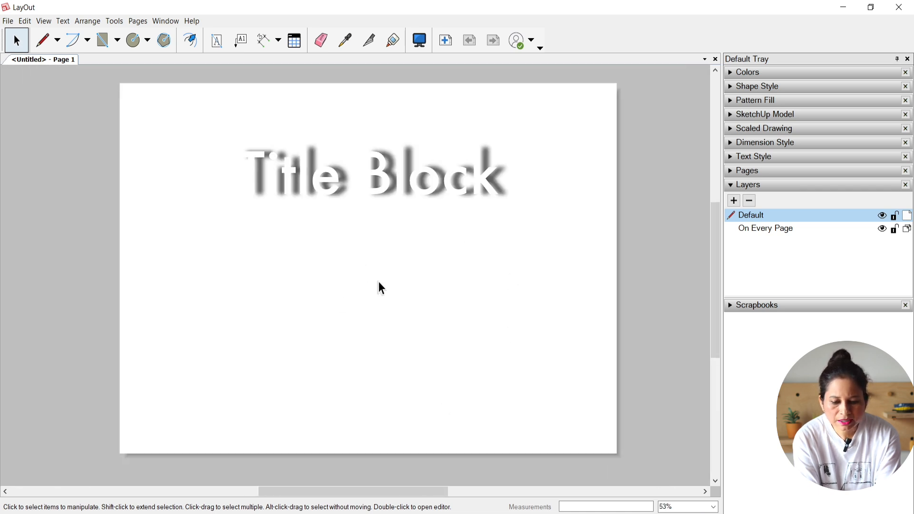
pyautogui.click(102, 42)
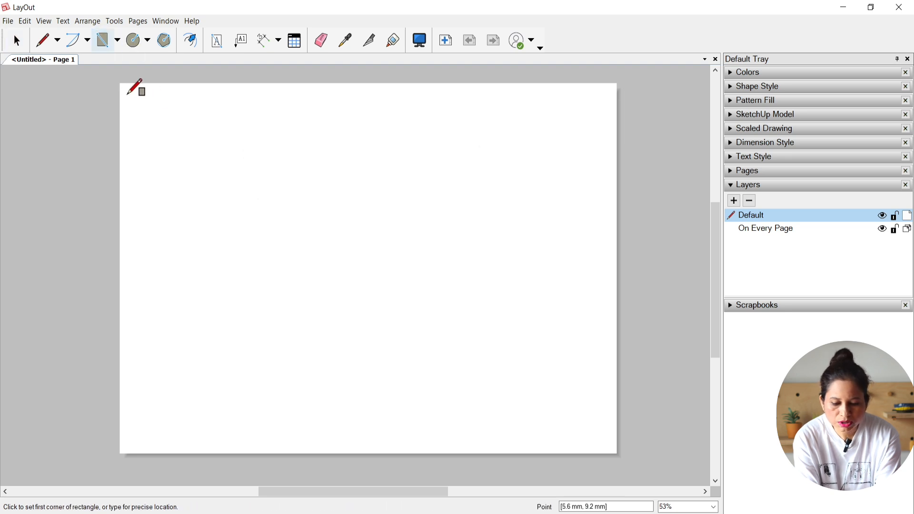
pyautogui.click(127, 95)
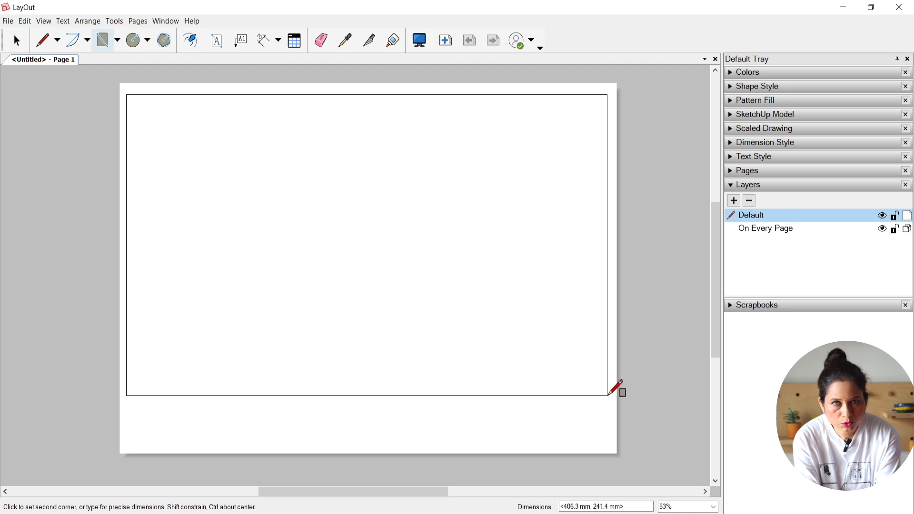
pyautogui.click(609, 395)
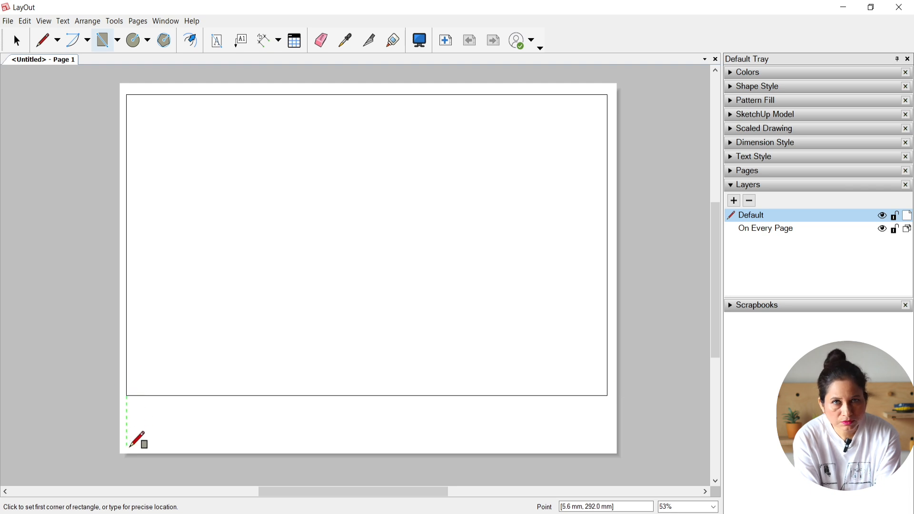
pyautogui.click(128, 447)
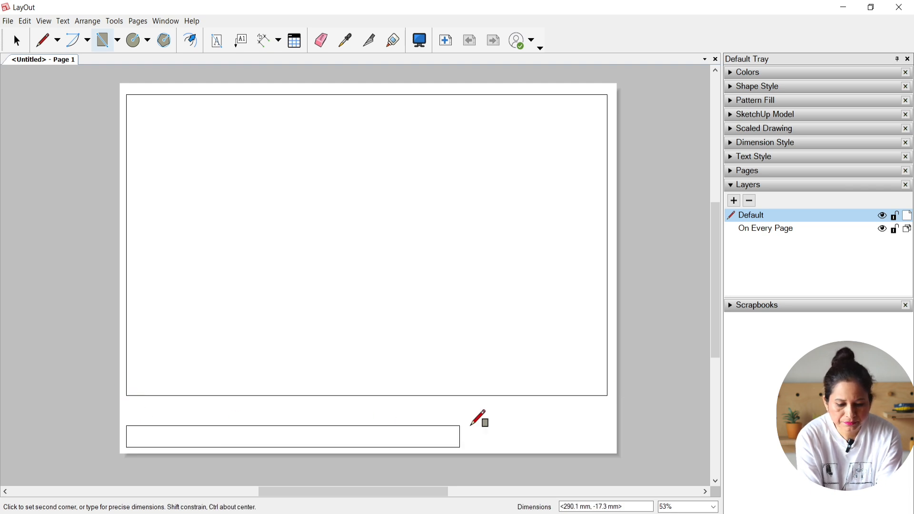
pyautogui.click(609, 396)
pyautogui.press('space')
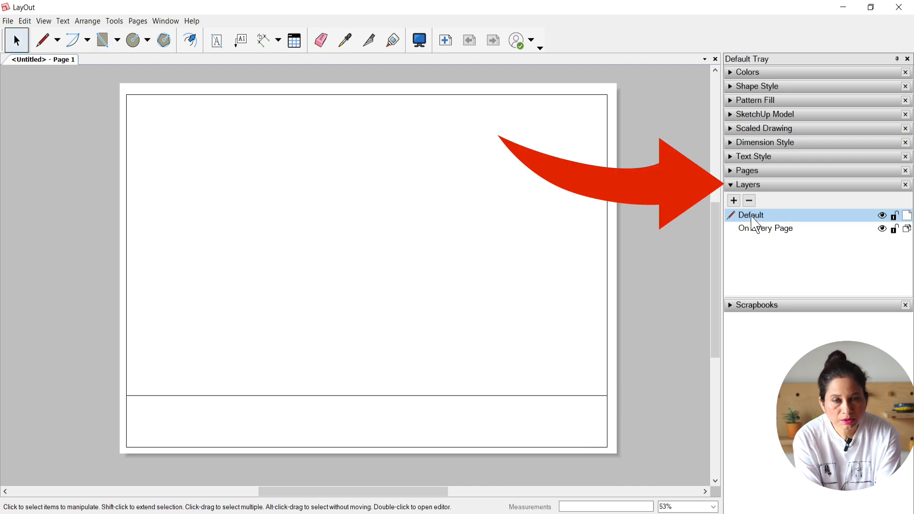
# Step: Rename the Default layer as title block and make it the active layer
pyautogui.doubleClick(752, 215)
pyautogui.write('title block')
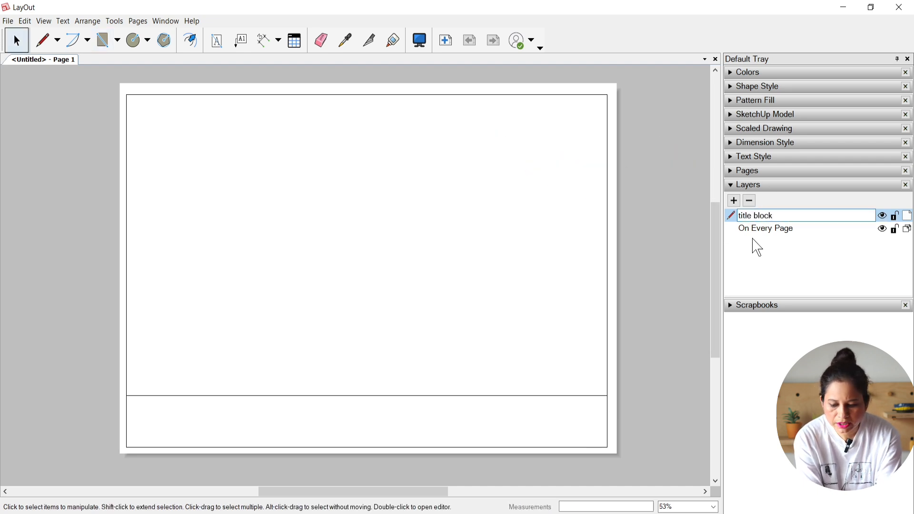
pyautogui.press('Return')
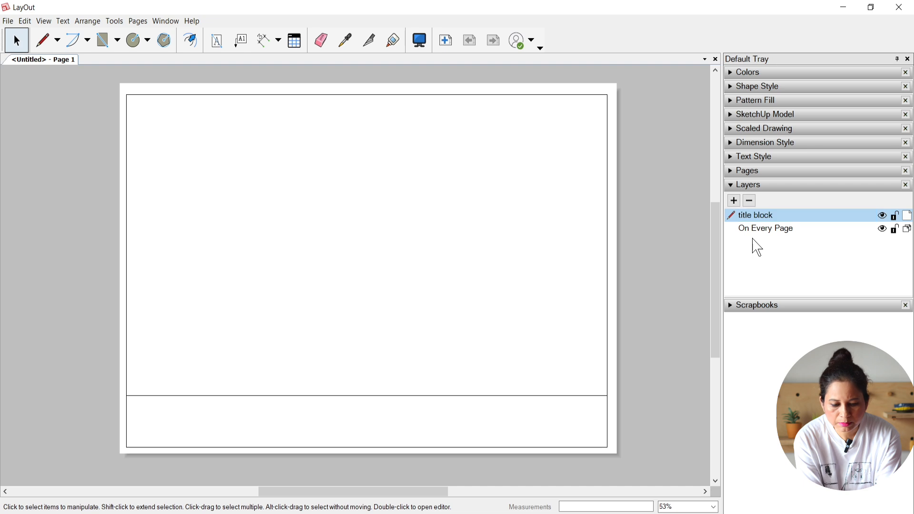
pyautogui.click(886, 227)
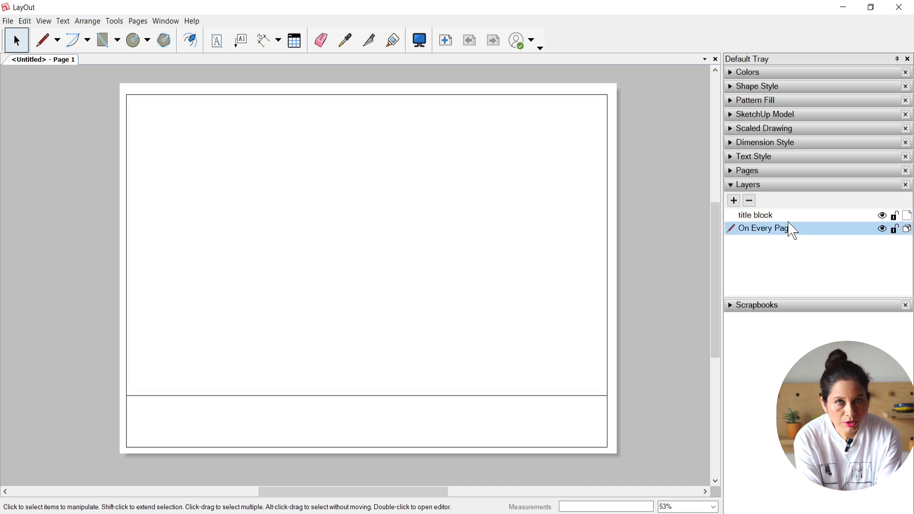
pyautogui.click(774, 216)
# Step: Remove the fill from both frame rectangles and set their stroke width to 2 pt
pyautogui.click(607, 328)
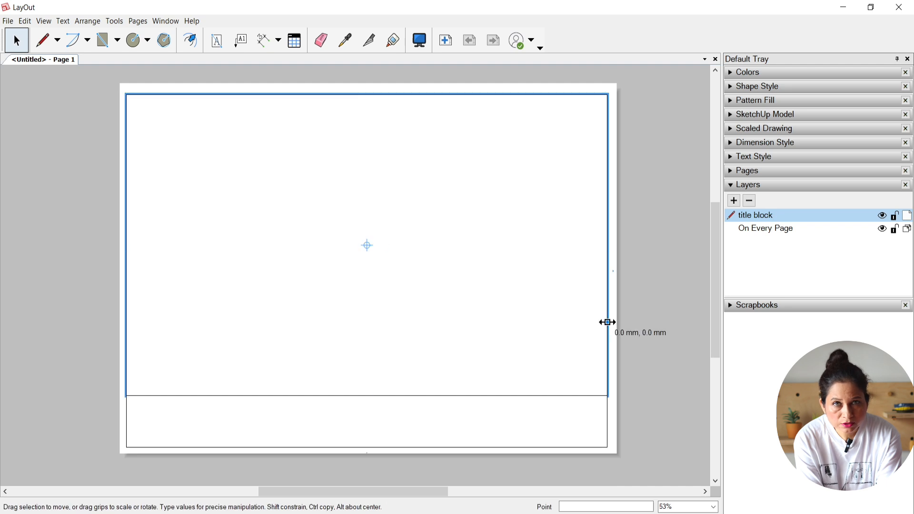
pyautogui.keyDown('shift'); pyautogui.click(608, 421); pyautogui.keyUp('shift')
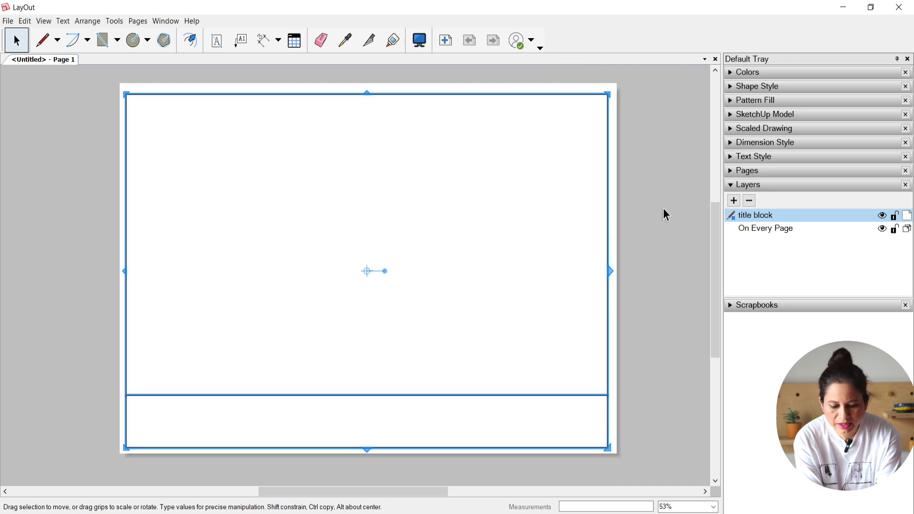
pyautogui.click(734, 89)
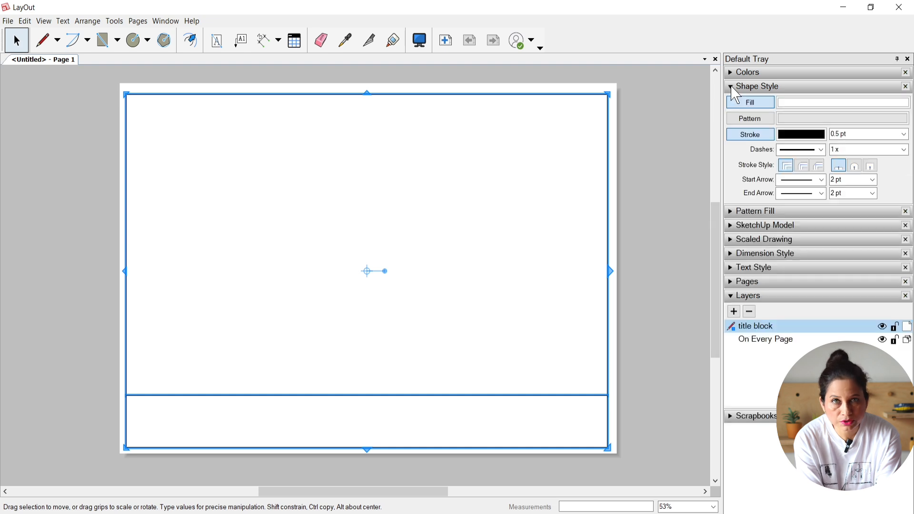
pyautogui.click(755, 103)
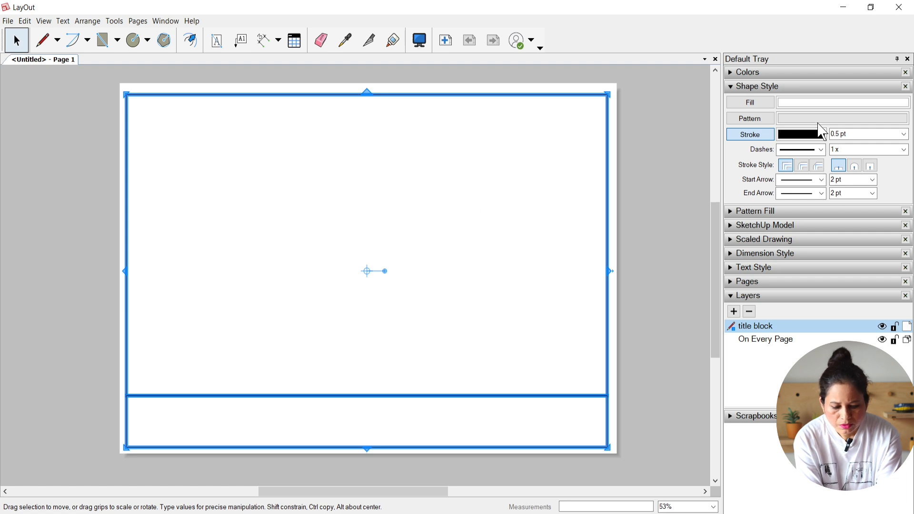
pyautogui.click(905, 135)
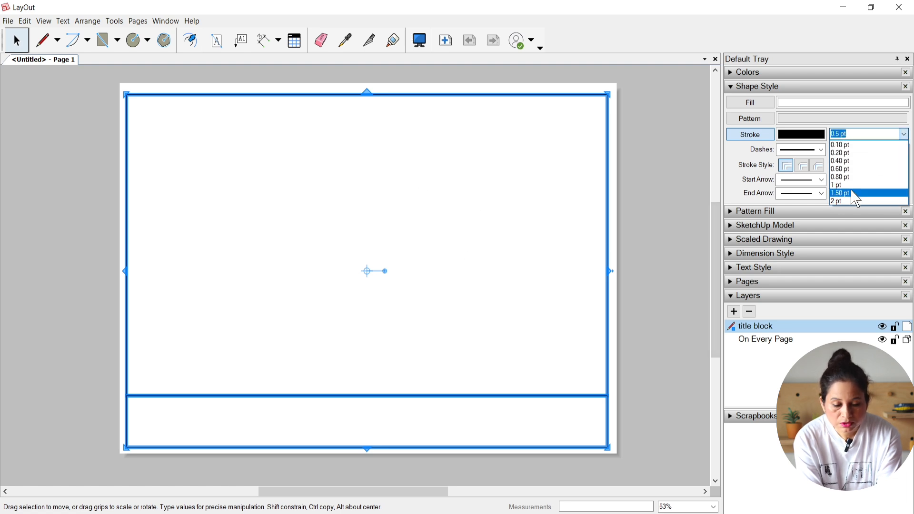
pyautogui.click(845, 200)
pyautogui.click(676, 208)
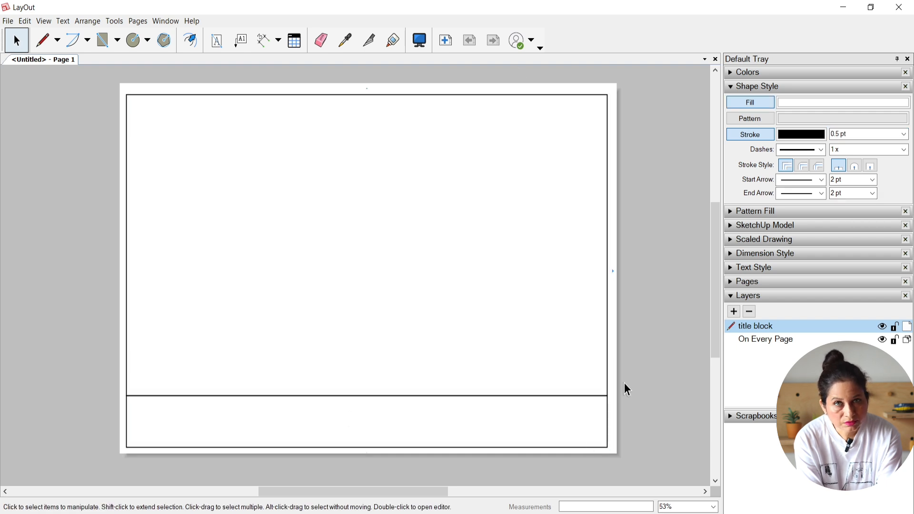
pyautogui.click(733, 89)
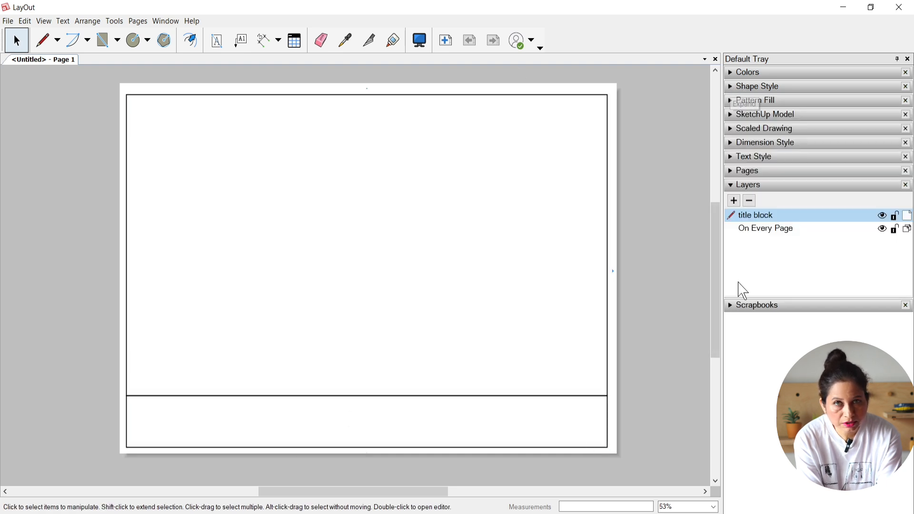
# Step: Draw three vertical lines across the height of the title strip, dividing it into two narrow cells, a wide one and a medium one
pyautogui.click(45, 40)
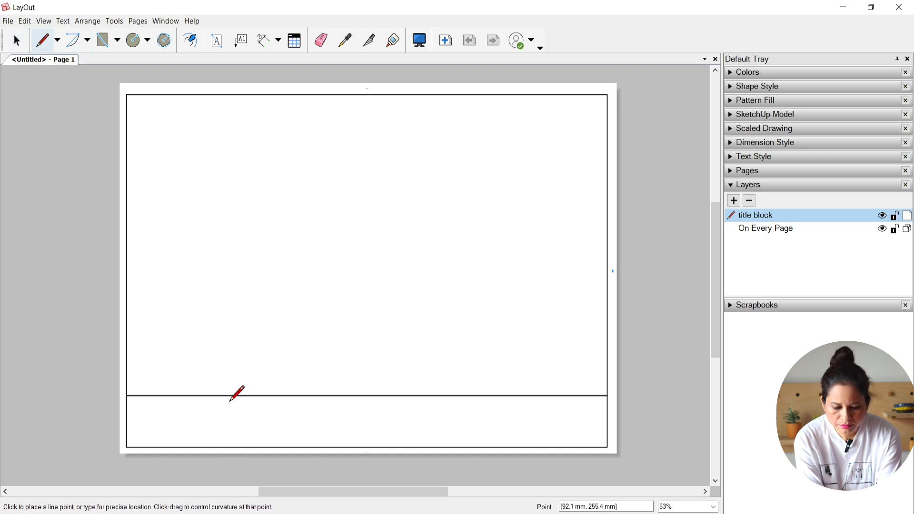
pyautogui.click(189, 395)
pyautogui.click(189, 448)
pyautogui.press('space')
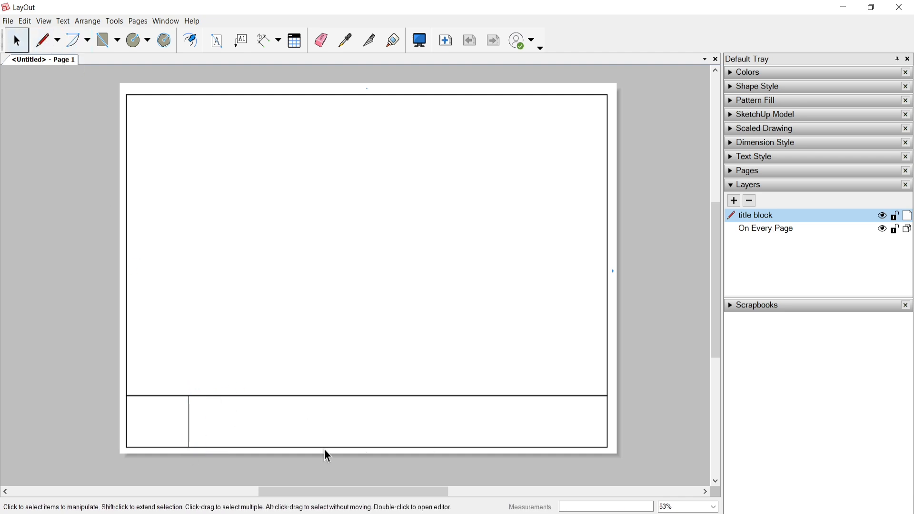
pyautogui.press('l')
pyautogui.click(447, 396)
pyautogui.click(448, 447)
pyautogui.press('space')
pyautogui.press('l')
pyautogui.click(497, 396)
pyautogui.click(498, 448)
pyautogui.press('space')
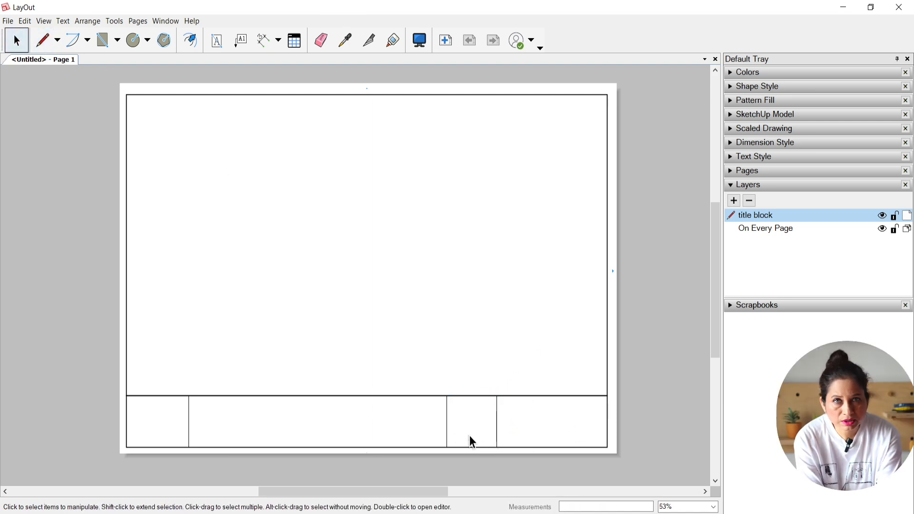
# Step: Set the stroke width of the title strip's three vertical divider lines to 2 pt
pyautogui.moveTo(520, 431); pyautogui.dragTo(175, 423)
pyautogui.click(760, 86)
pyautogui.click(905, 135)
pyautogui.click(841, 201)
pyautogui.click(662, 257)
pyautogui.click(734, 86)
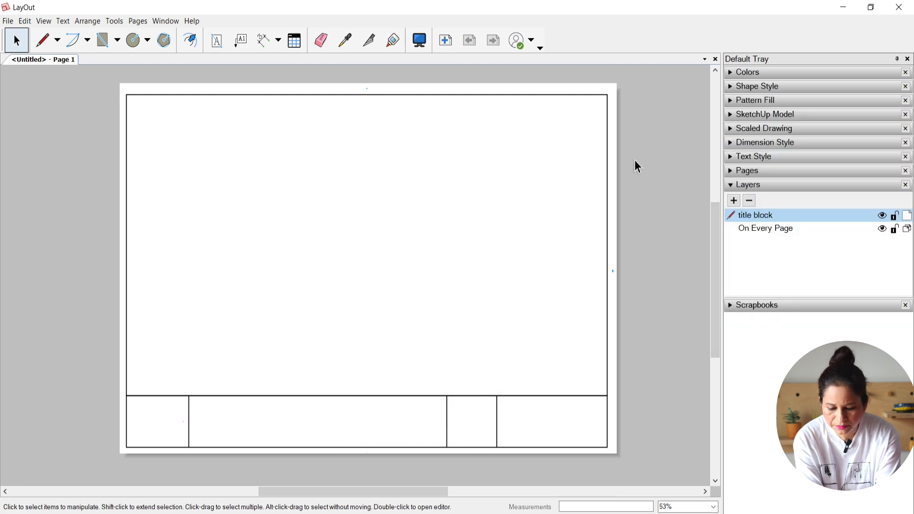
# Step: Set the default text style to the heavier Tw Cen MT Condensed font at 16 pt
pyautogui.click(733, 156)
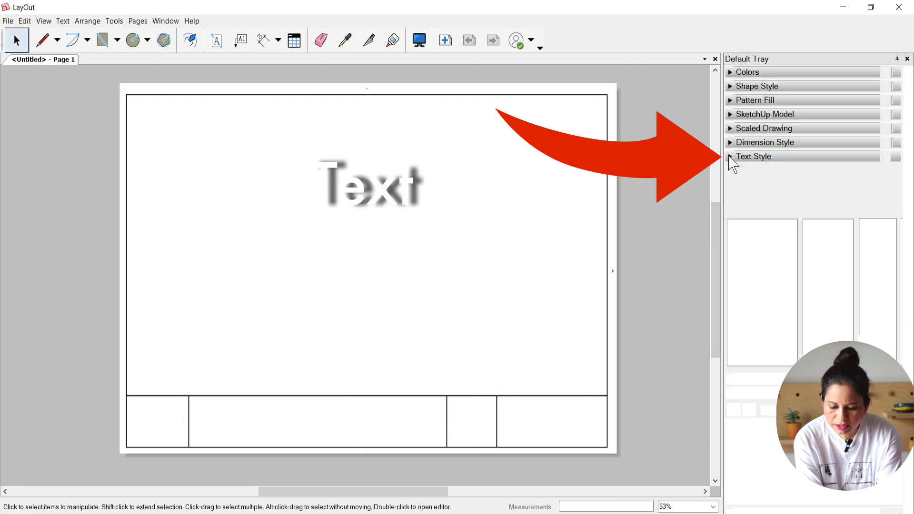
pyautogui.scroll(10, 760, 286)
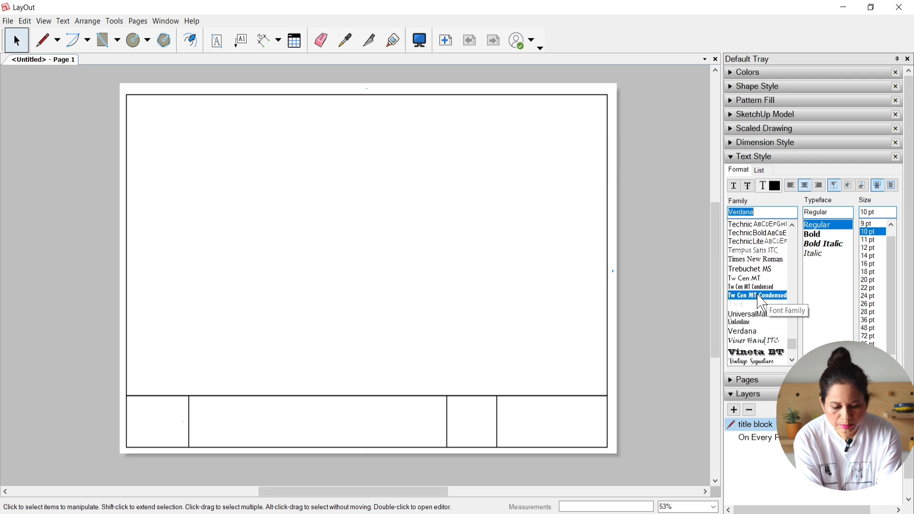
pyautogui.click(759, 296)
pyautogui.click(874, 257)
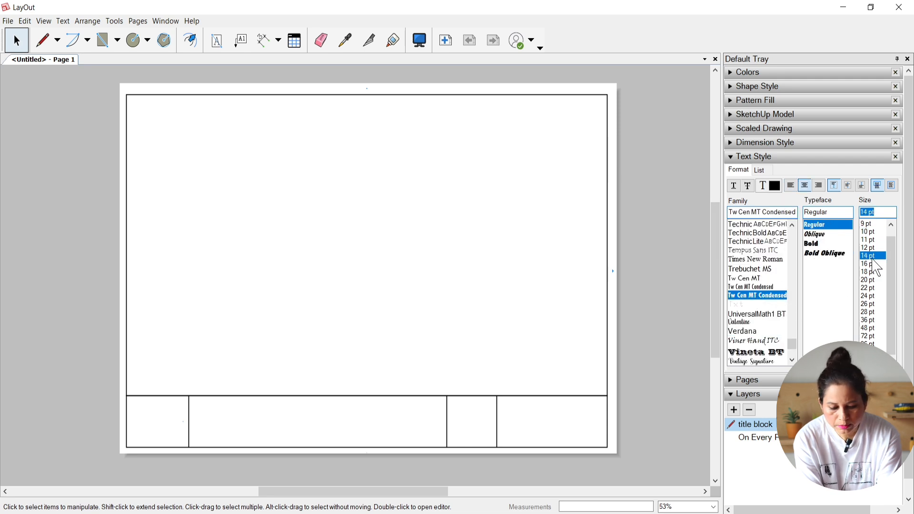
pyautogui.click(873, 265)
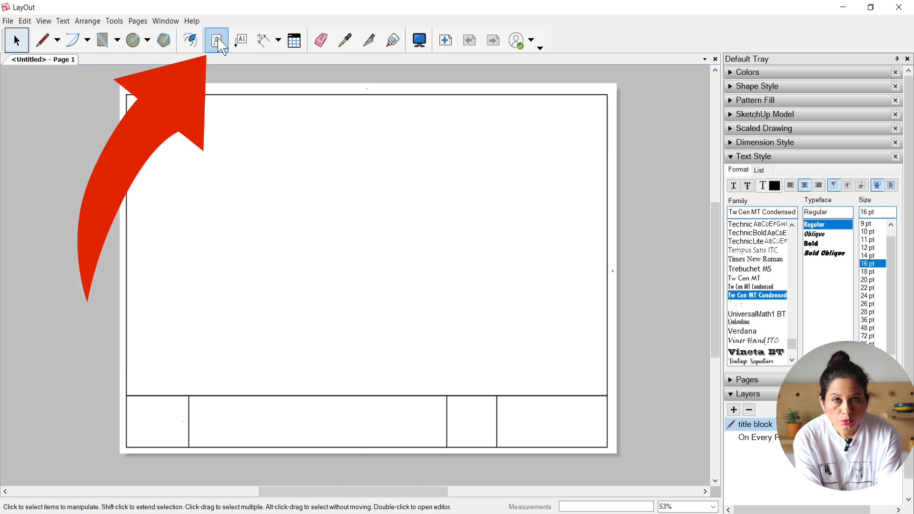
# Step: Examine the auto-text tags in the document setup, widening the tag column to read their full names
pyautogui.click(7, 21)
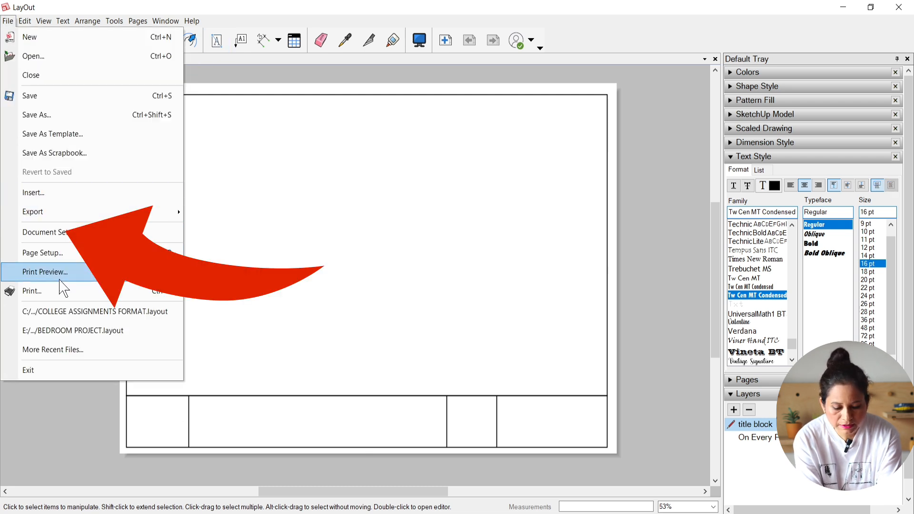
pyautogui.click(54, 234)
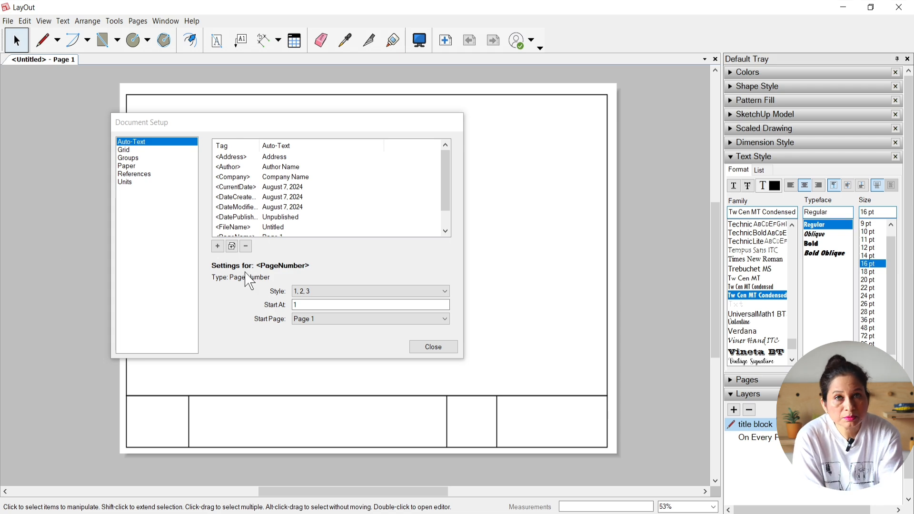
pyautogui.scroll(-1, 360, 203)
pyautogui.moveTo(257, 143); pyautogui.dragTo(281, 144)
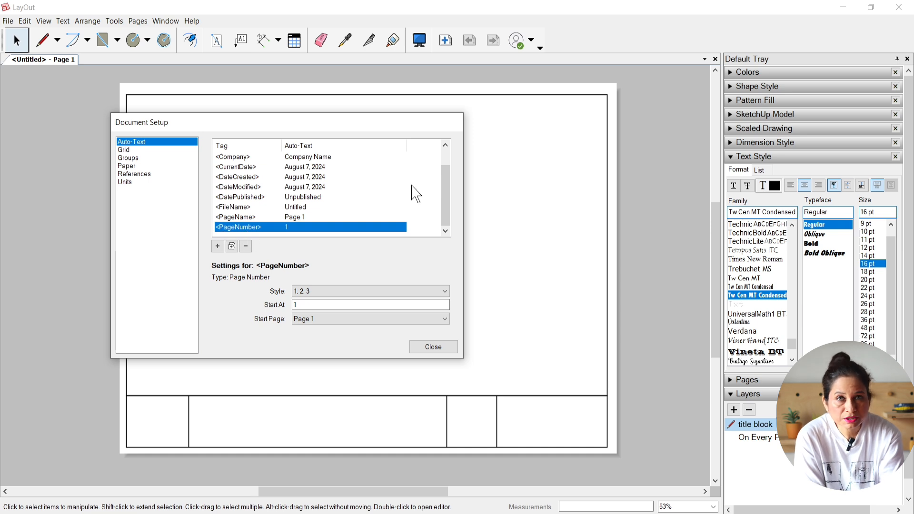
pyautogui.click(446, 348)
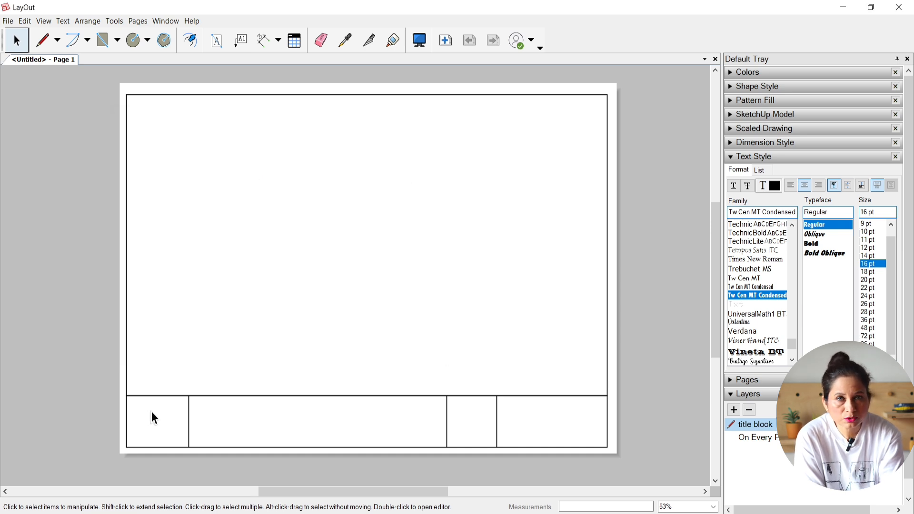
# Step: Add a text box with the <PageNumber> tag in the upper part of the title strip's first cell and set it to 28 pt
pyautogui.click(217, 41)
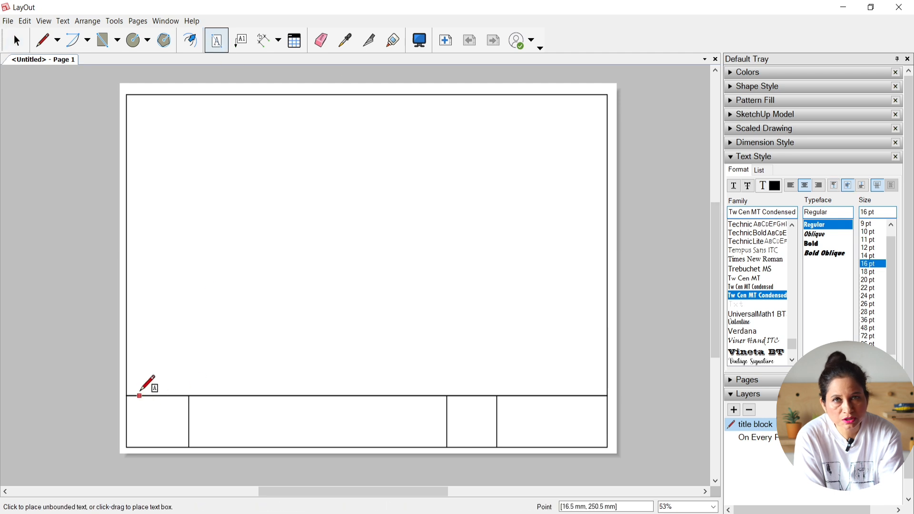
pyautogui.moveTo(127, 396); pyautogui.dragTo(190, 416)
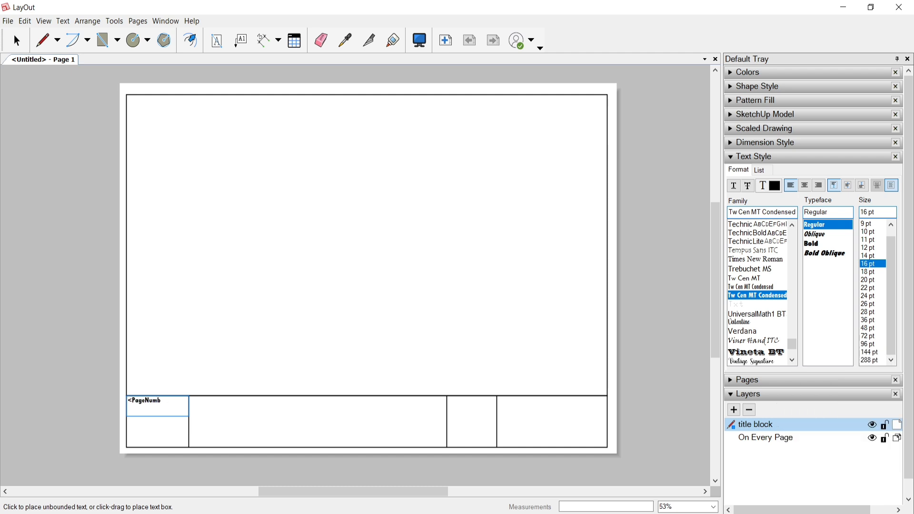
pyautogui.press('Escape')
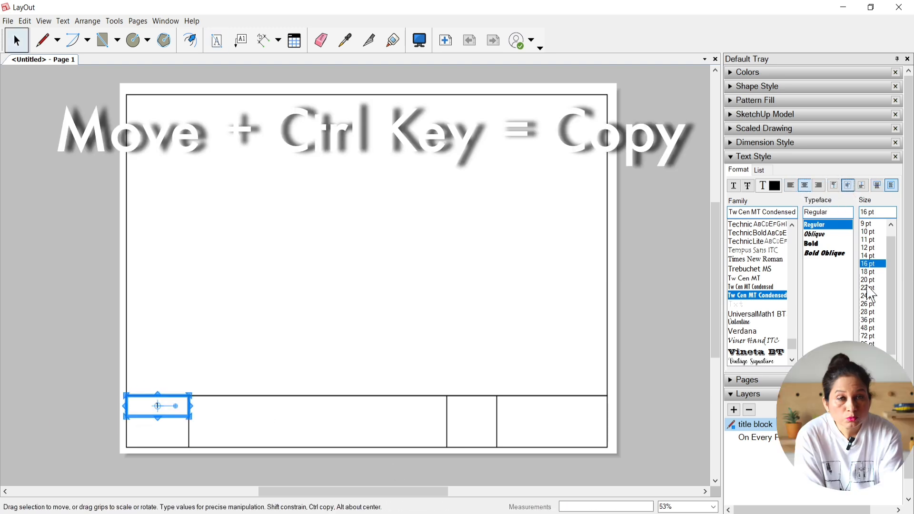
pyautogui.click(869, 313)
pyautogui.click(655, 333)
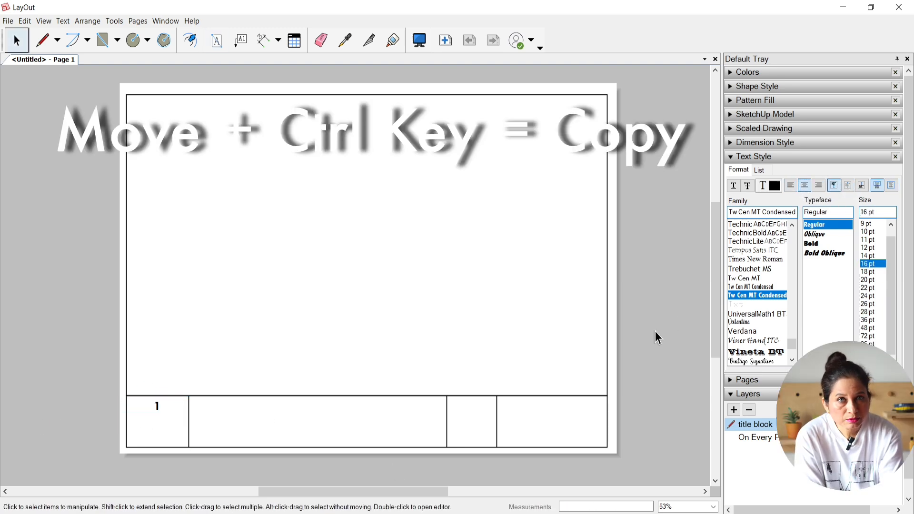
# Step: Copy the page number text below itself in the same cell and change the copy's tag to <CurrentDate>
pyautogui.click(157, 405)
pyautogui.click(277, 435)
pyautogui.click(147, 402)
pyautogui.keyDown('ctrl'); pyautogui.moveTo(147, 403); pyautogui.dragTo(136, 426); pyautogui.keyUp('ctrl')
pyautogui.doubleClick(154, 431)
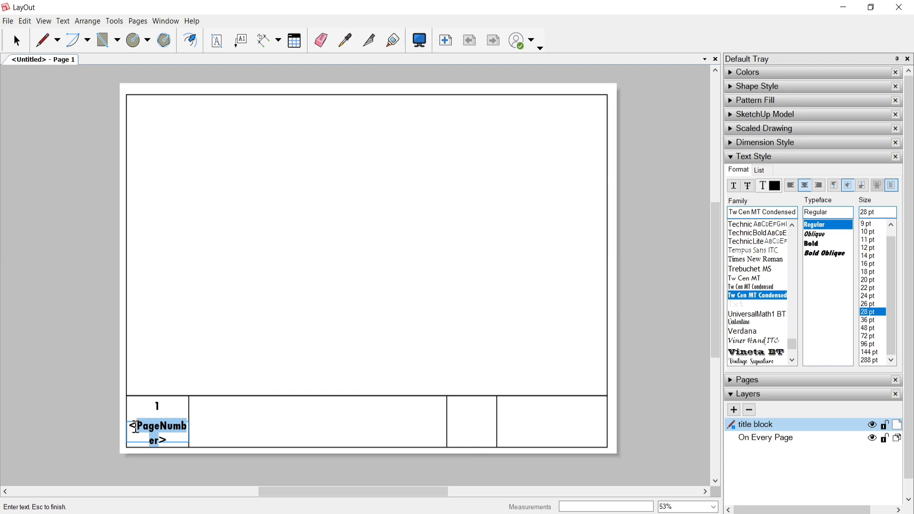
pyautogui.write('CurrentDate>')
pyautogui.press('Escape')
# Step: Add the prefix "PAGE NO." in front of the page number tag in the title strip's first cell
pyautogui.doubleClick(165, 415)
pyautogui.click(138, 412)
pyautogui.write('PAGE NO')
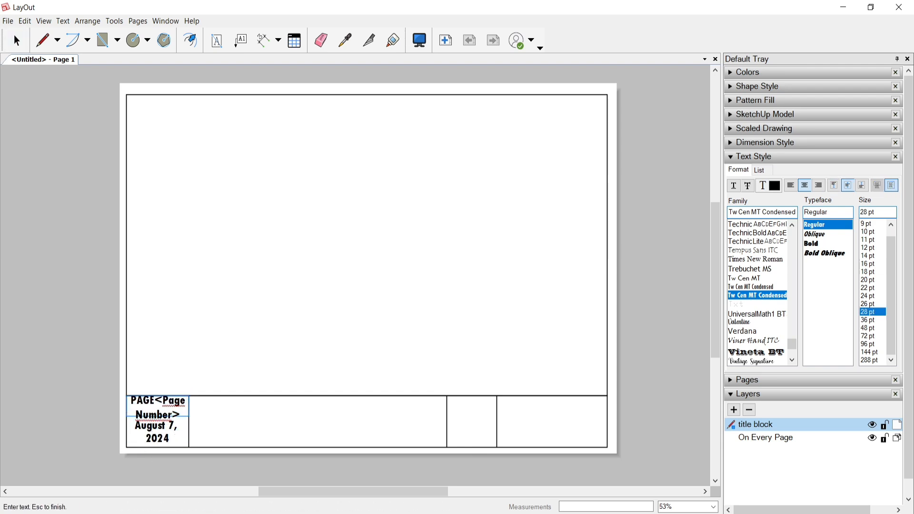
pyautogui.write('.')
pyautogui.press('Escape')
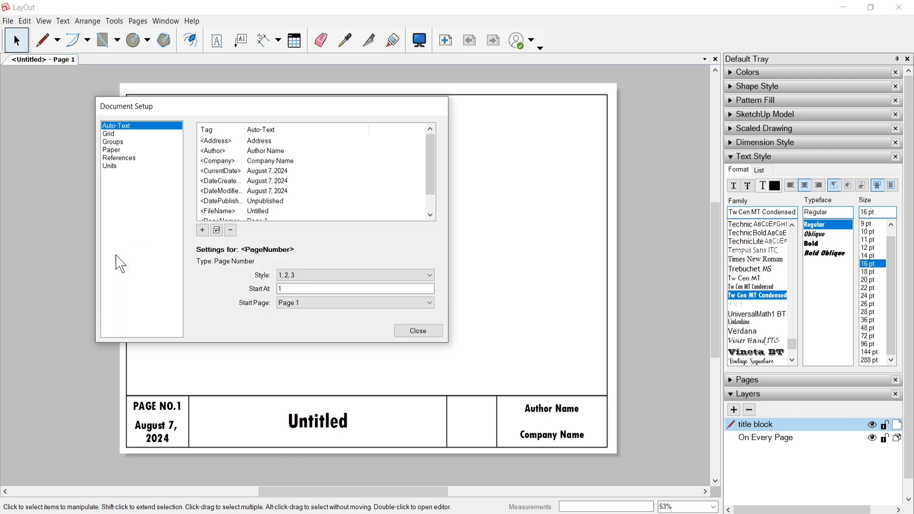
# Step: Fill in the author's full name and the company name Designgorhythm as the custom values of the <Author> and <Company> auto-text tags
pyautogui.click(214, 152)
pyautogui.write('Shaile')
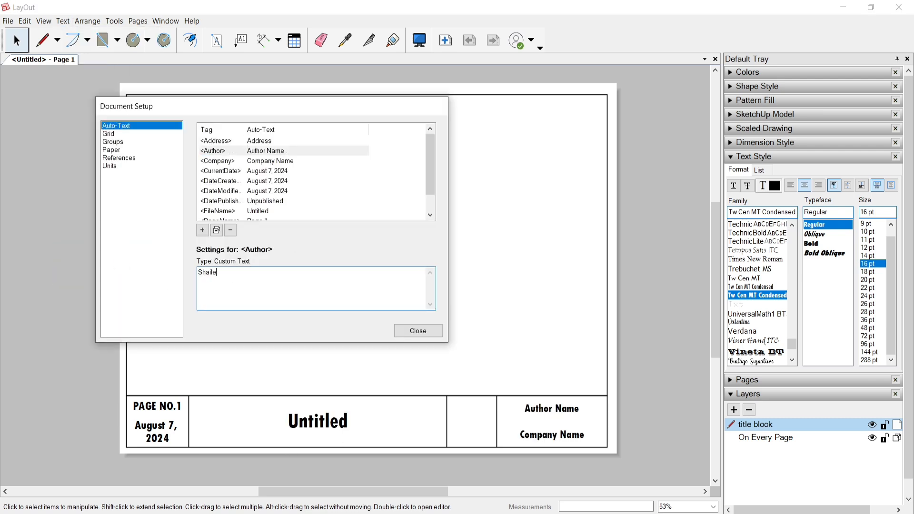
pyautogui.write('y Rajput')
pyautogui.click(225, 161)
pyautogui.write('Designgorhythm')
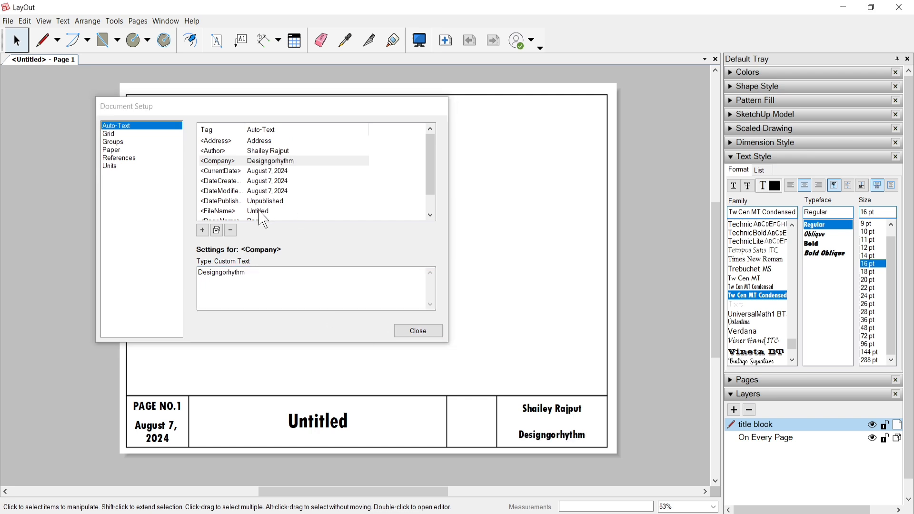
pyautogui.scroll(-1, 370, 190)
pyautogui.click(370, 190)
pyautogui.click(221, 191)
pyautogui.click(424, 331)
# Step: Insert the circular Design Go Rhythm logo image and scale it down to fit the empty cell of the title strip
pyautogui.click(732, 158)
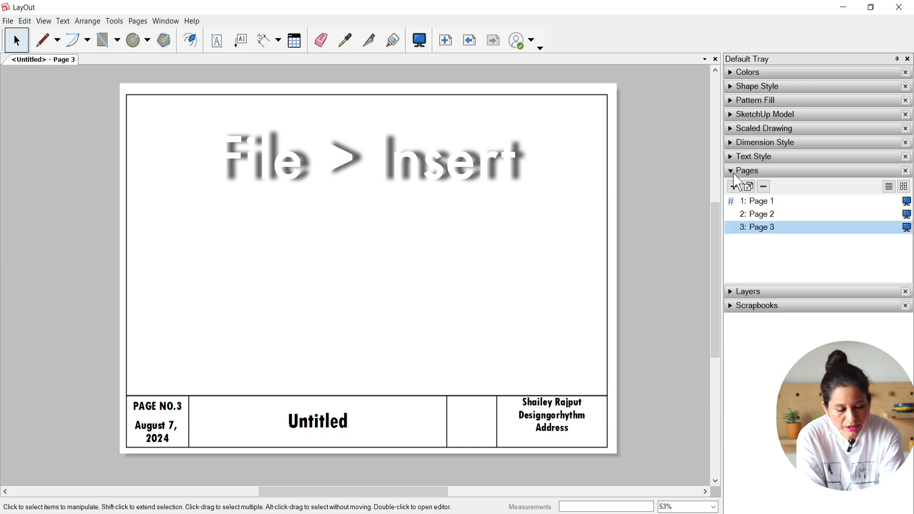
pyautogui.click(734, 172)
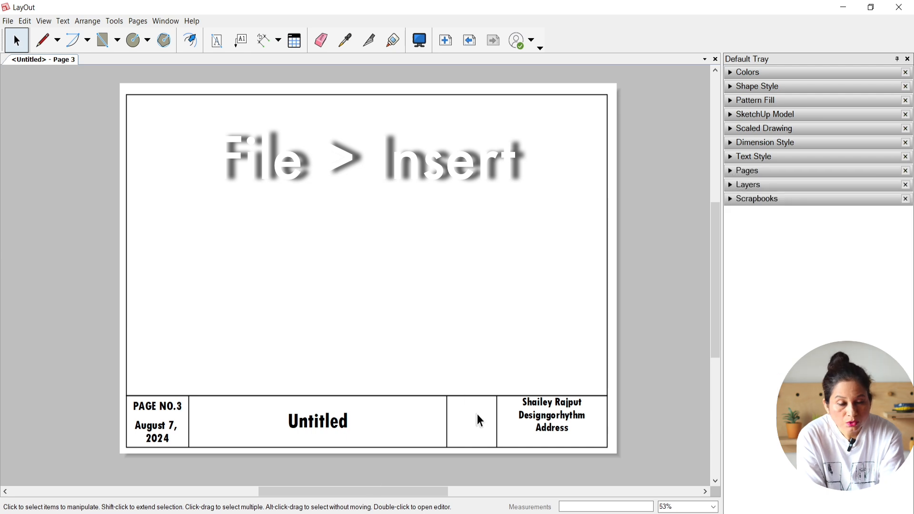
pyautogui.click(8, 21)
pyautogui.click(34, 193)
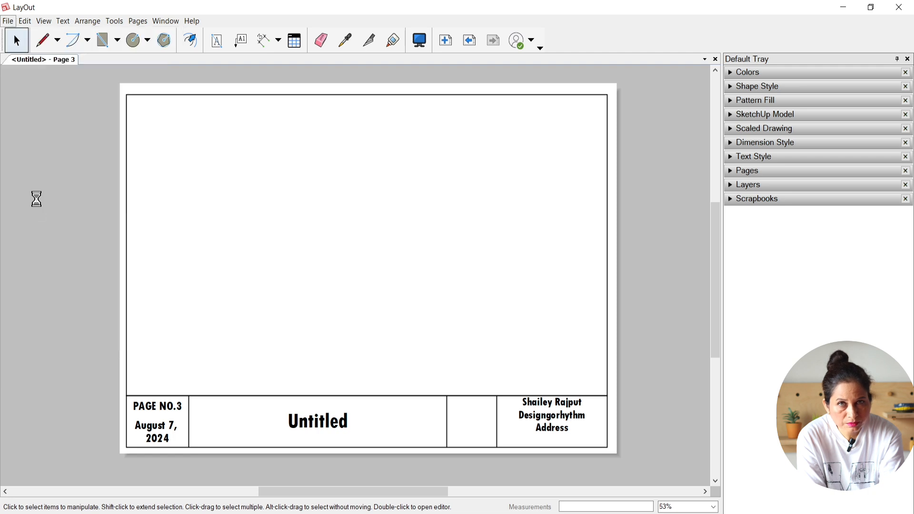
pyautogui.click(209, 230)
pyautogui.click(357, 295)
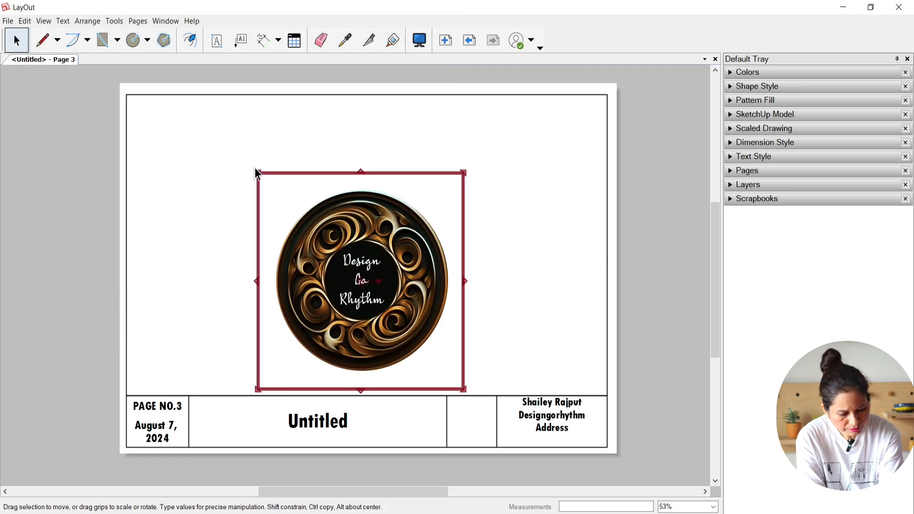
pyautogui.moveTo(256, 171); pyautogui.dragTo(460, 413)
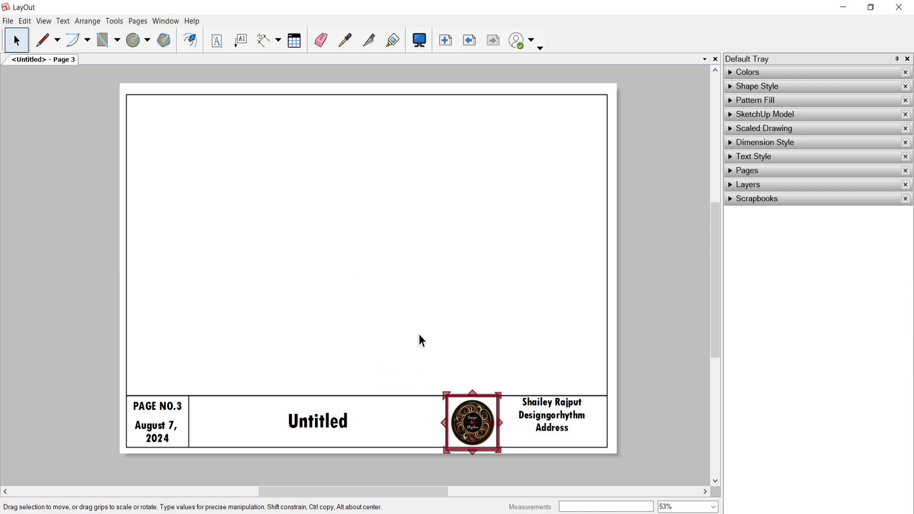
pyautogui.click(417, 330)
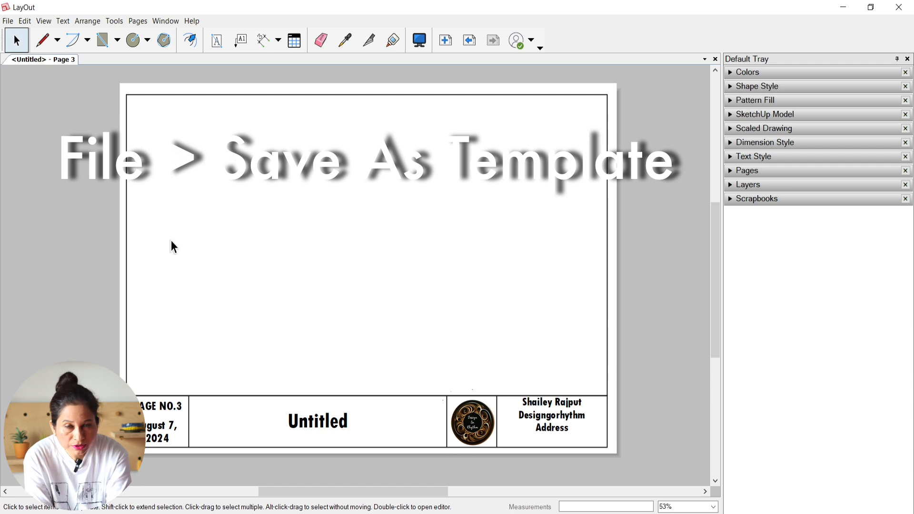
# Step: Save the sheet as a template named "Basic Title Block"
pyautogui.click(9, 22)
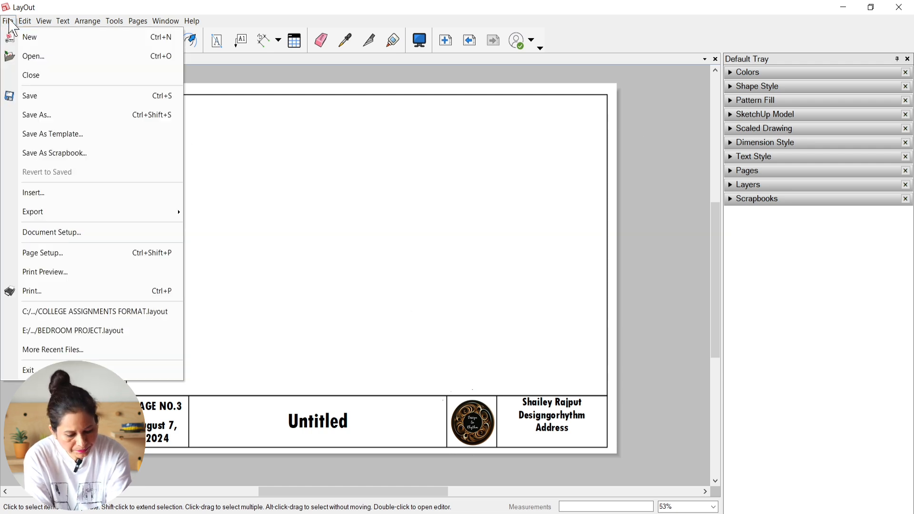
pyautogui.click(53, 135)
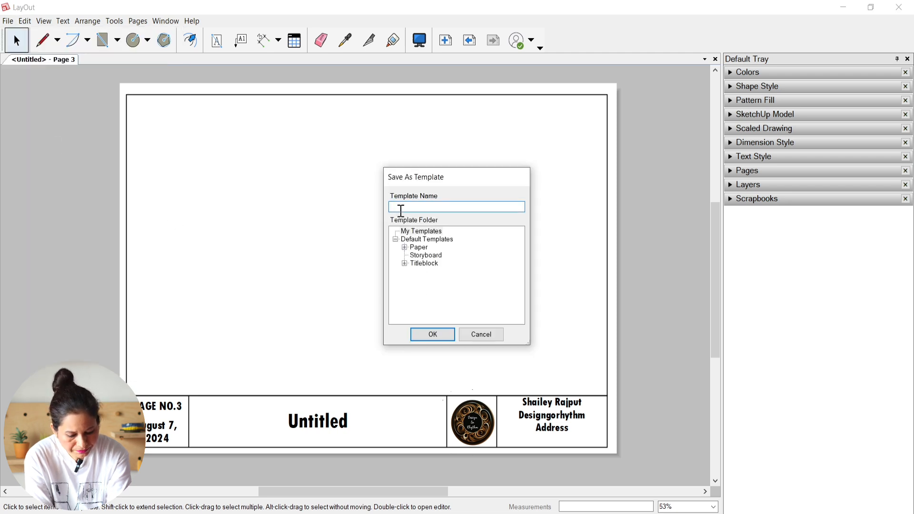
pyautogui.write('Basic Title Block')
pyautogui.click(436, 335)
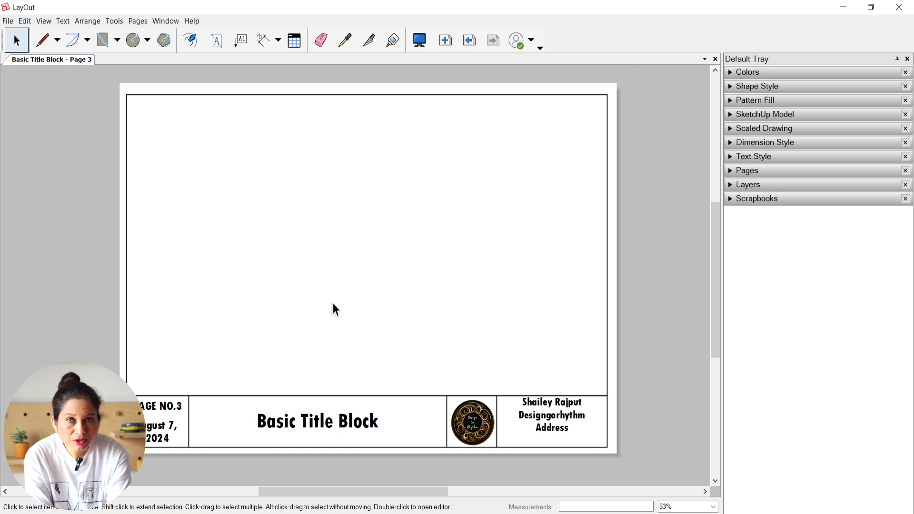
# Step: Start a new document from the saved Basic Title Block template
pyautogui.click(8, 21)
pyautogui.click(42, 37)
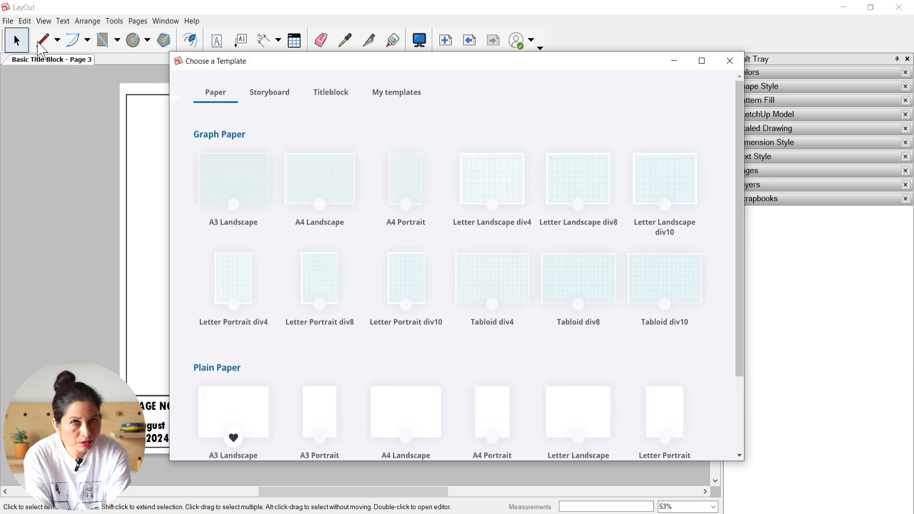
pyautogui.click(387, 95)
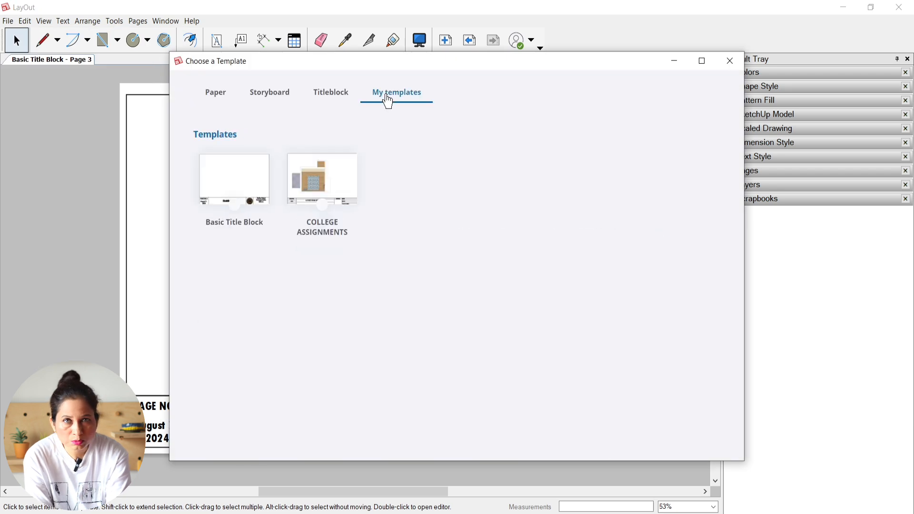
pyautogui.doubleClick(226, 183)
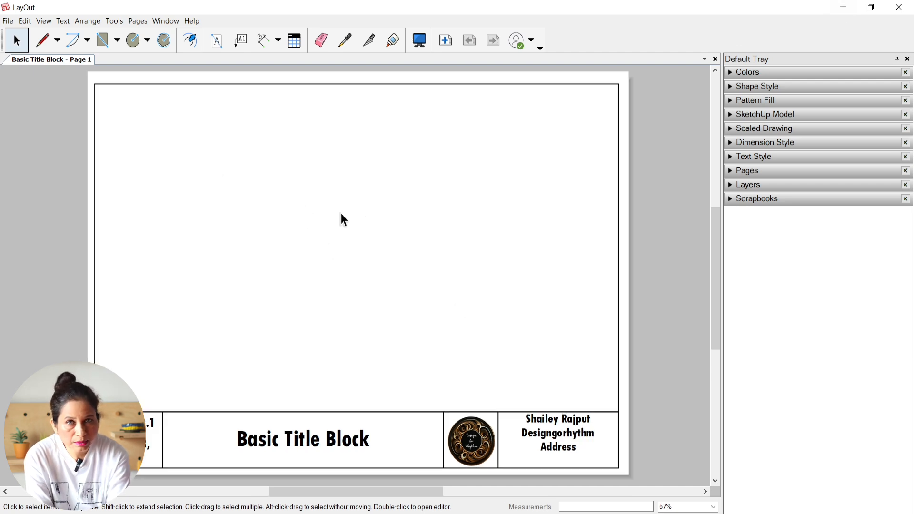
# Step: Add two new pages after Page 1
pyautogui.click(731, 184)
pyautogui.click(731, 170)
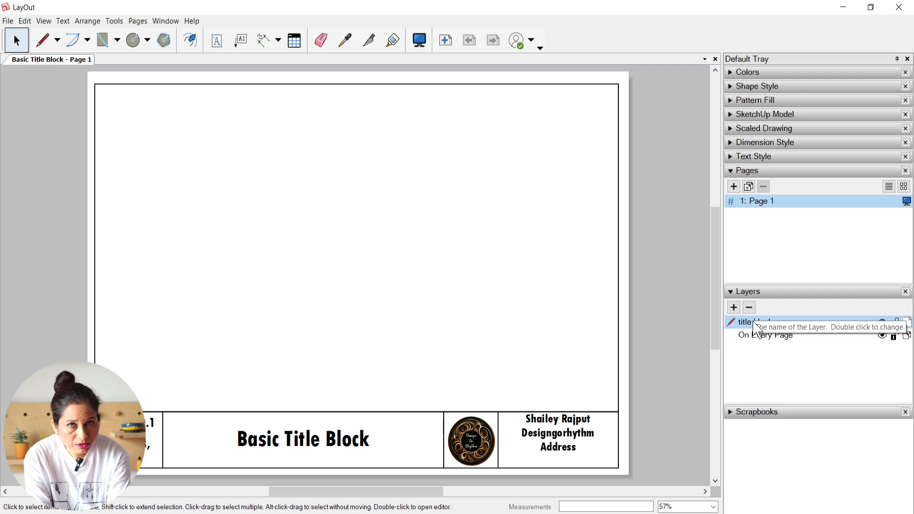
pyautogui.click(734, 187)
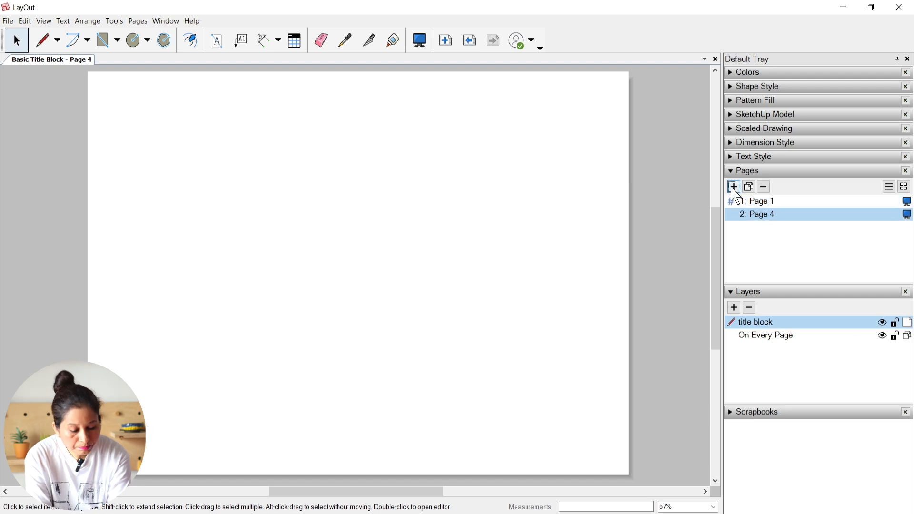
pyautogui.click(733, 188)
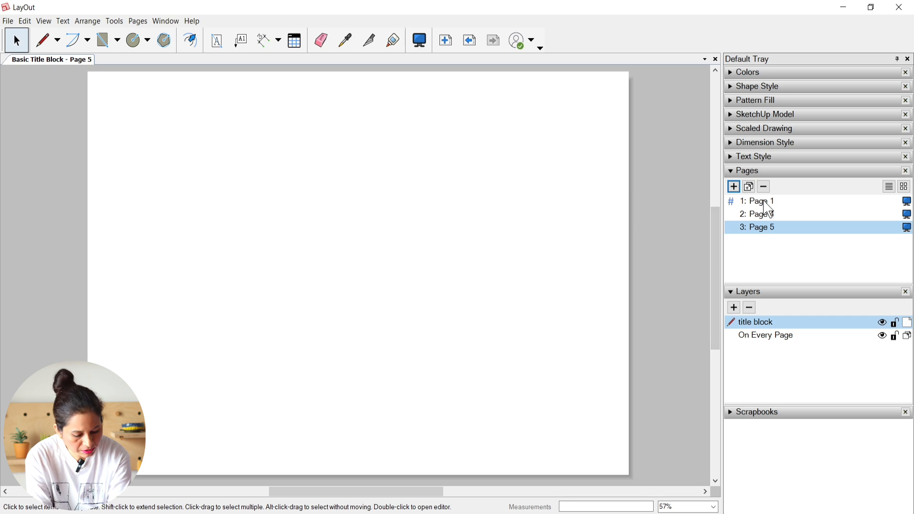
# Step: Share the title block layer across all pages, check it on the added pages and return to Page 1
pyautogui.click(765, 202)
pyautogui.click(769, 214)
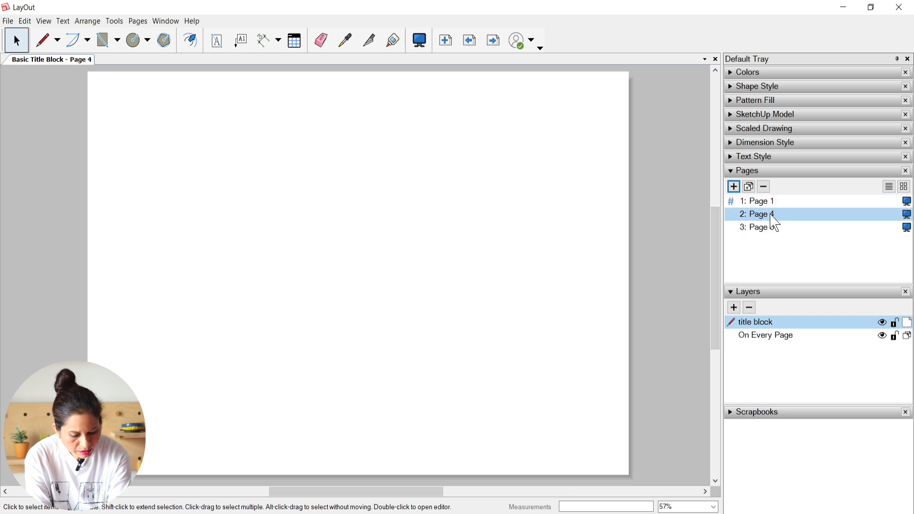
pyautogui.click(762, 201)
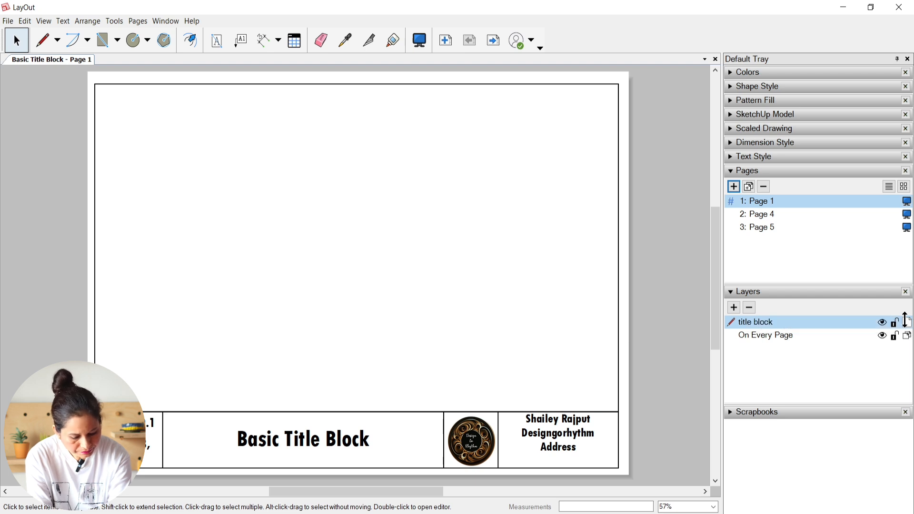
pyautogui.click(772, 214)
pyautogui.click(773, 229)
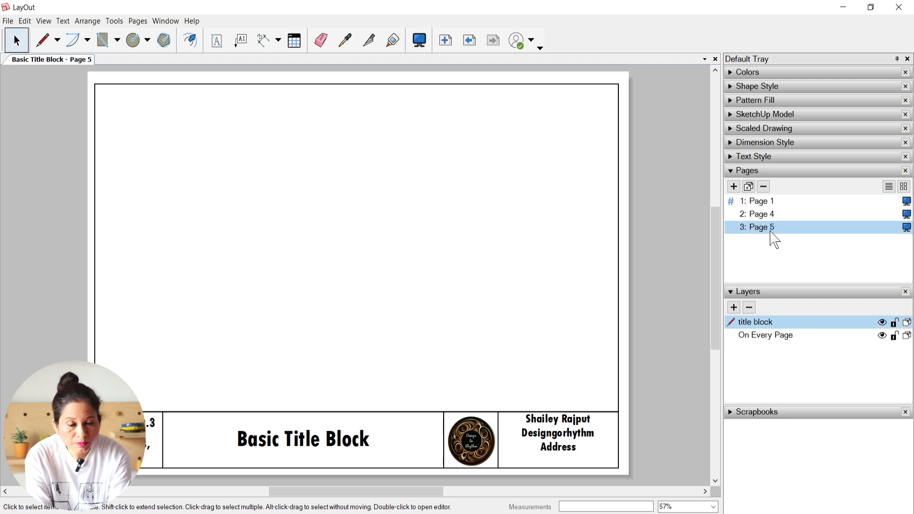
pyautogui.click(772, 206)
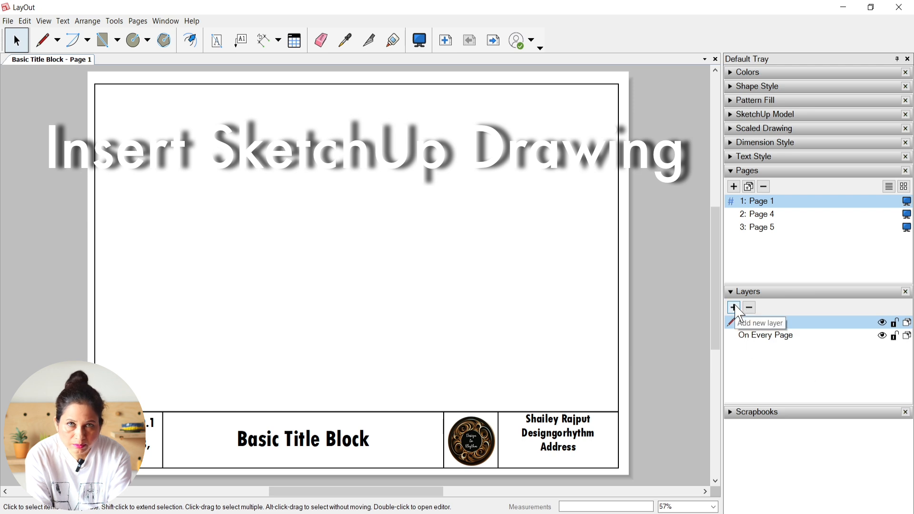
# Step: Add a new layer and name it "inserted dwg"
pyautogui.click(736, 308)
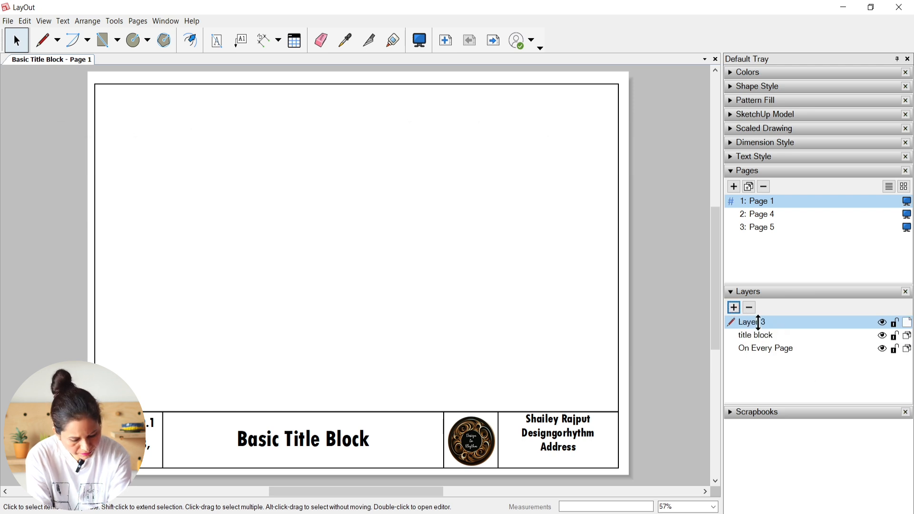
pyautogui.doubleClick(759, 322)
pyautogui.write('inserted ')
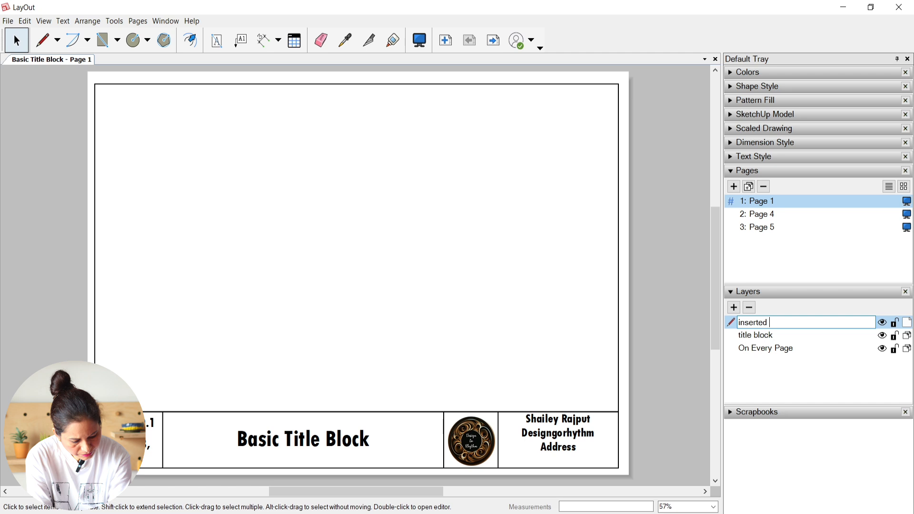
pyautogui.write('dwg')
pyautogui.press('Return')
# Step: Insert the sketchup to layout.skp model on the inserted dwg layer, and switch that layer's visibility off and on again
pyautogui.click(7, 21)
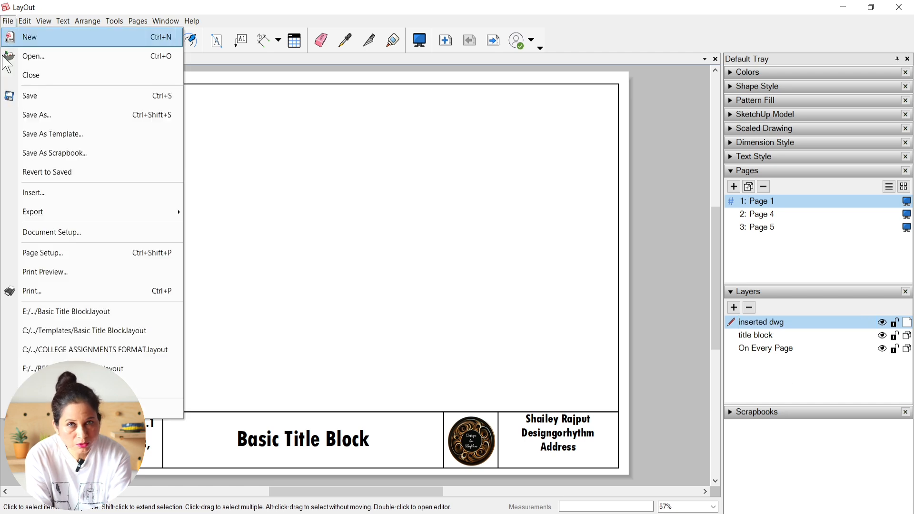
pyautogui.click(35, 193)
pyautogui.click(262, 247)
pyautogui.click(356, 294)
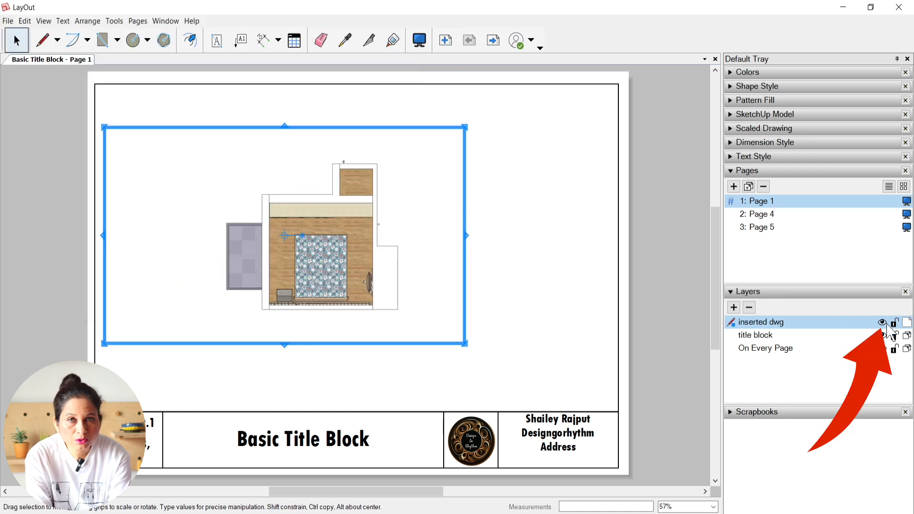
pyautogui.click(883, 324)
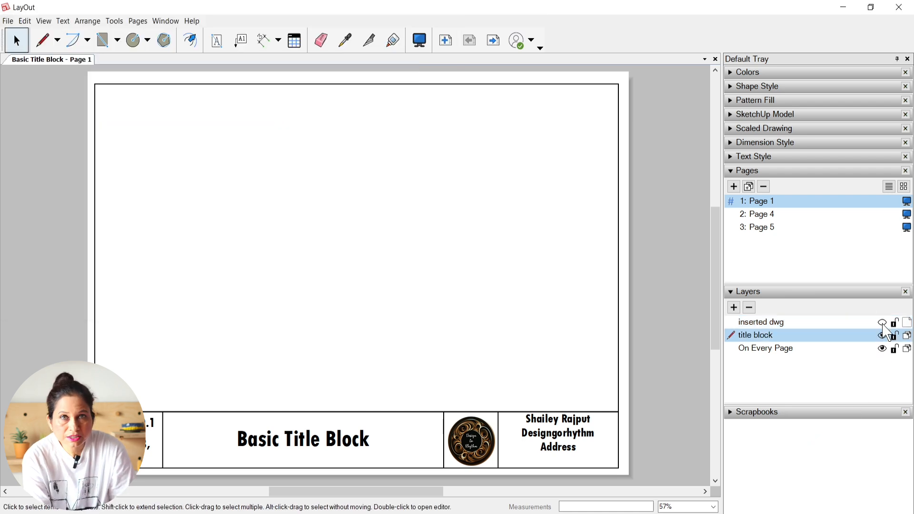
pyautogui.click(883, 323)
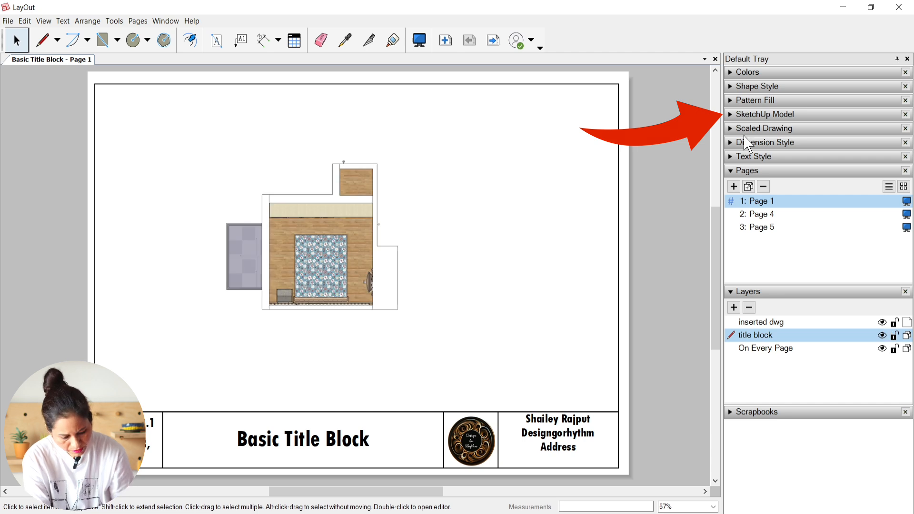
# Step: Examine the viewport settings of the inserted plan and the scenes available for it
pyautogui.click(731, 115)
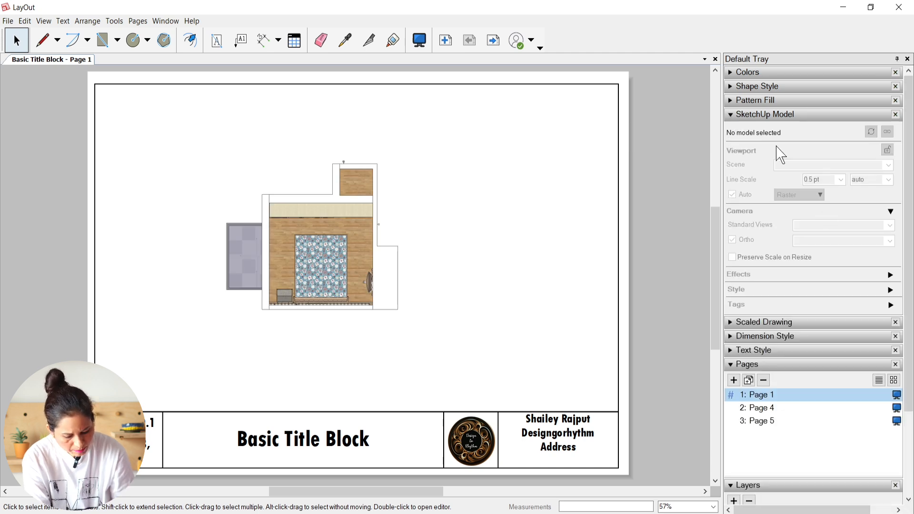
pyautogui.click(344, 249)
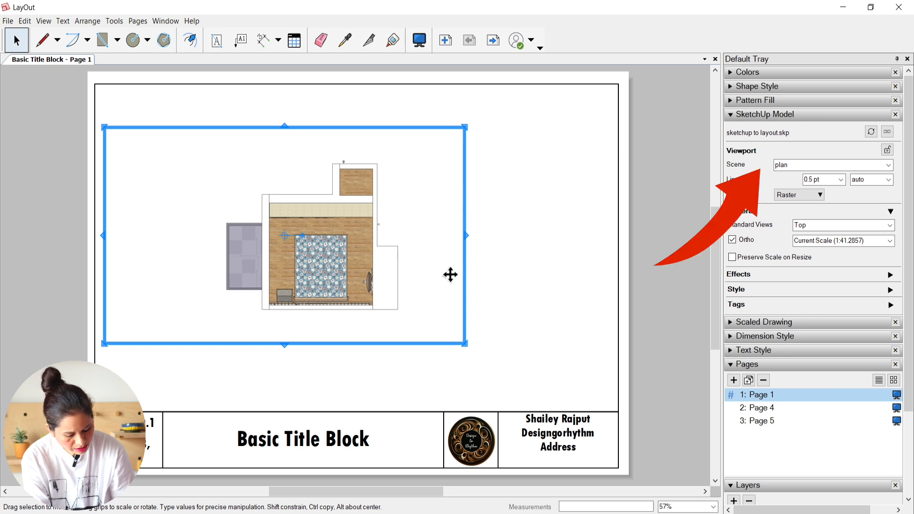
pyautogui.click(890, 167)
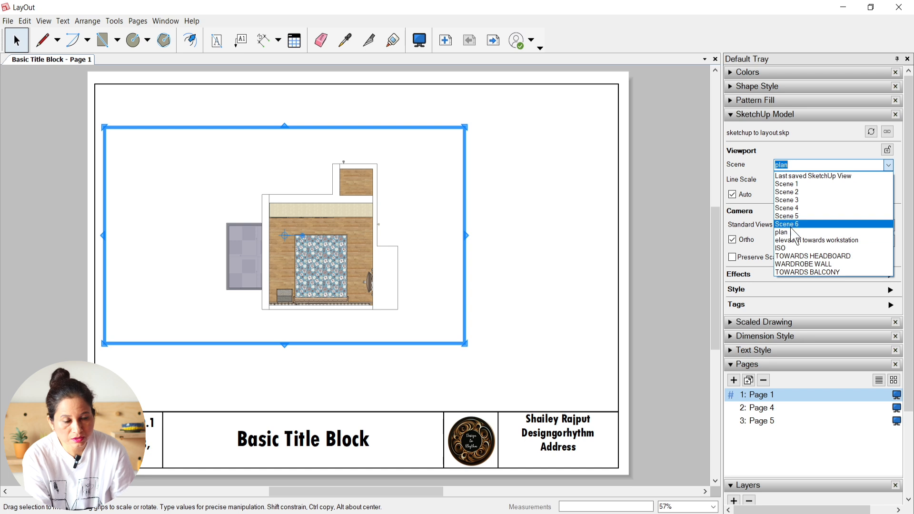
pyautogui.click(888, 166)
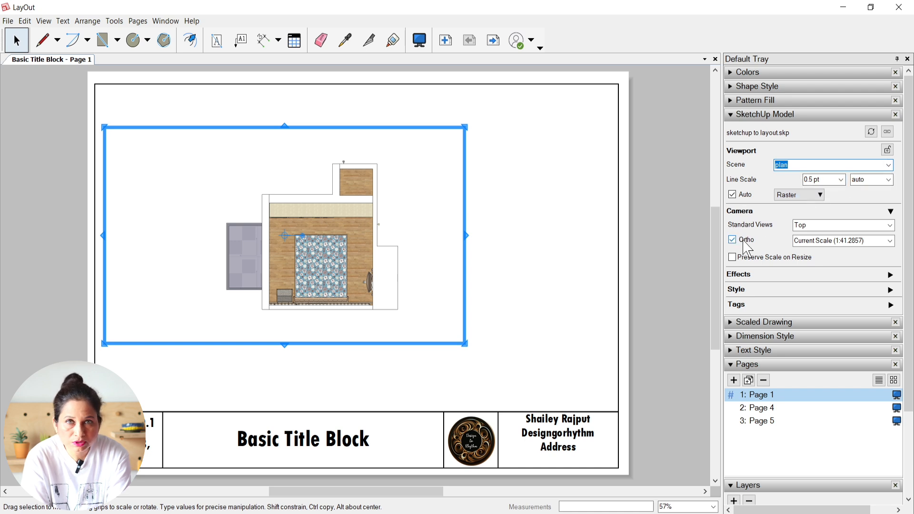
# Step: Turn on Preserve Scale on Resize for the plan viewport, resize its frame and move it to the left part of the page
pyautogui.moveTo(104, 237); pyautogui.dragTo(192, 242)
pyautogui.click(732, 257)
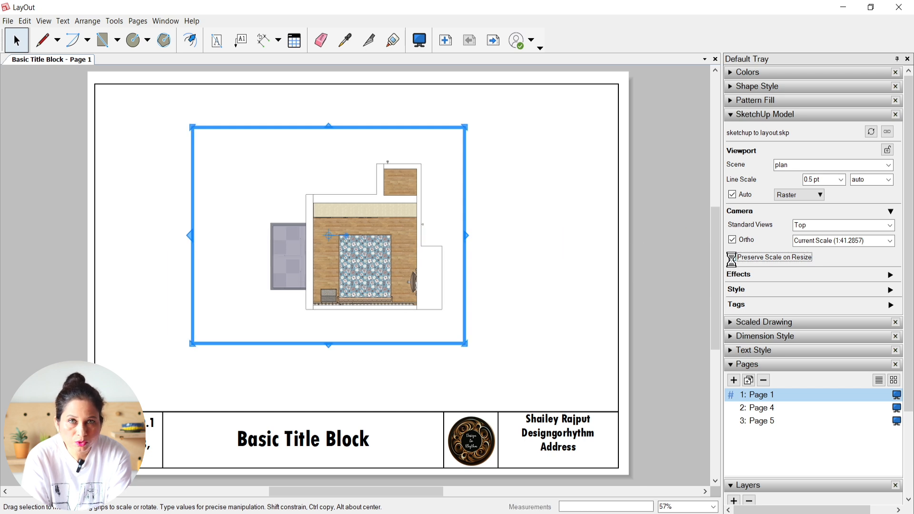
pyautogui.moveTo(192, 127); pyautogui.dragTo(157, 91)
pyautogui.moveTo(341, 186); pyautogui.dragTo(295, 182)
pyautogui.moveTo(257, 322); pyautogui.dragTo(256, 378)
pyautogui.moveTo(257, 90); pyautogui.dragTo(256, 110)
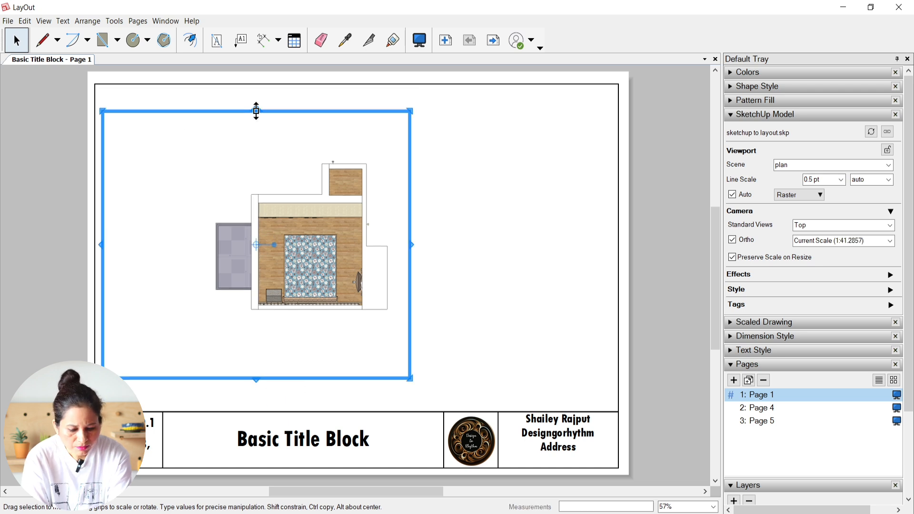
# Step: Zoom the plan model to its extents inside the viewport and enlarge it to fill the frame
pyautogui.doubleClick(232, 189)
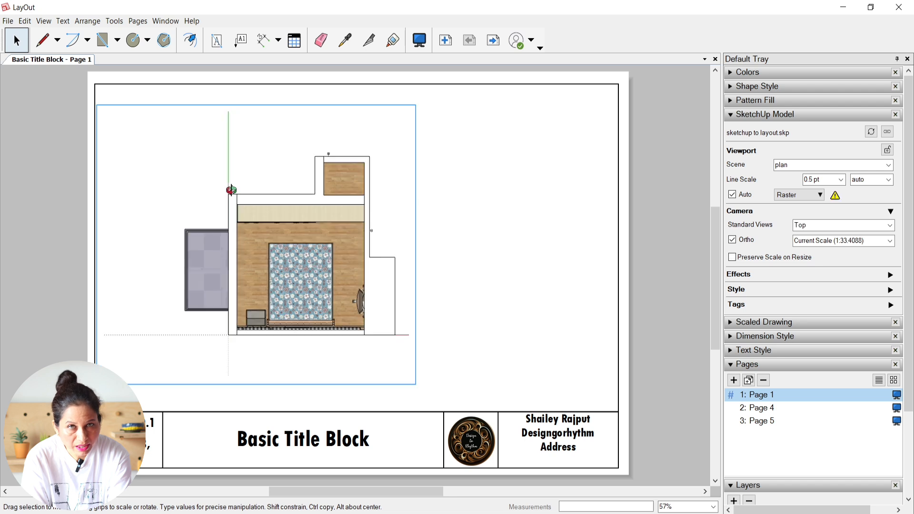
pyautogui.rightClick(232, 190)
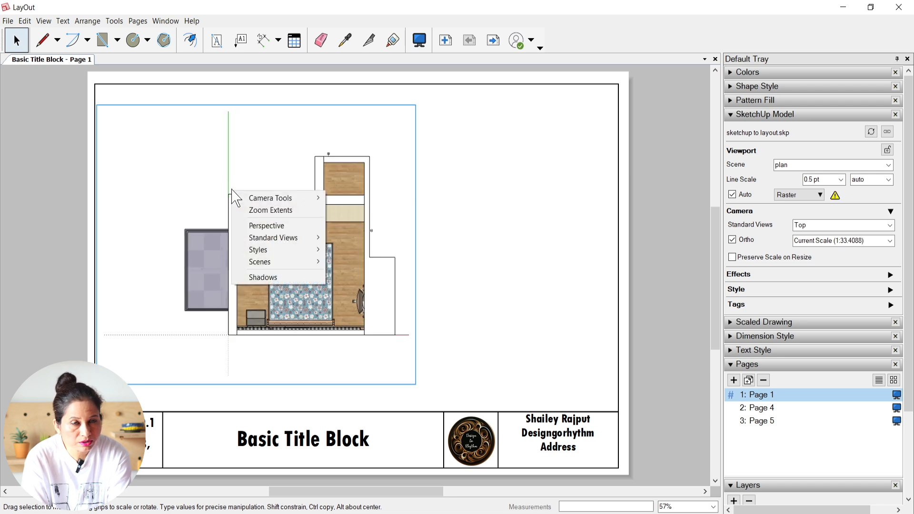
pyautogui.click(281, 211)
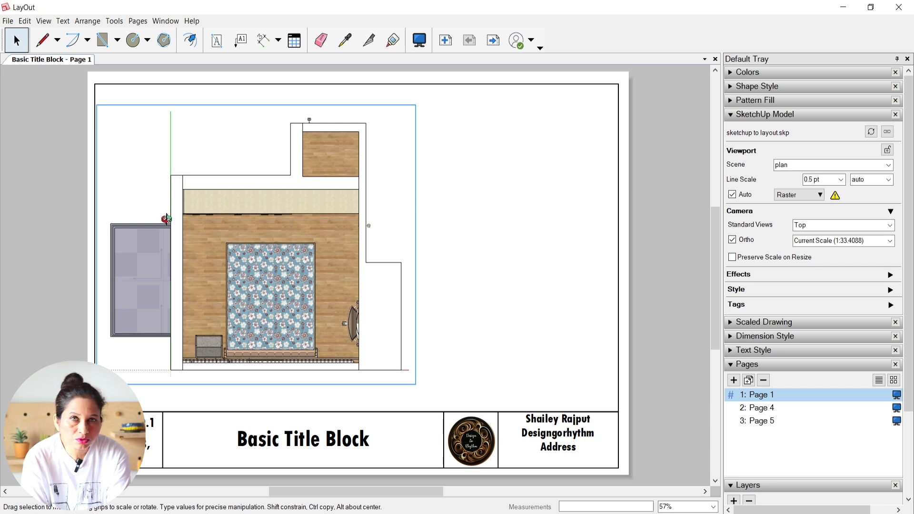
pyautogui.click(504, 247)
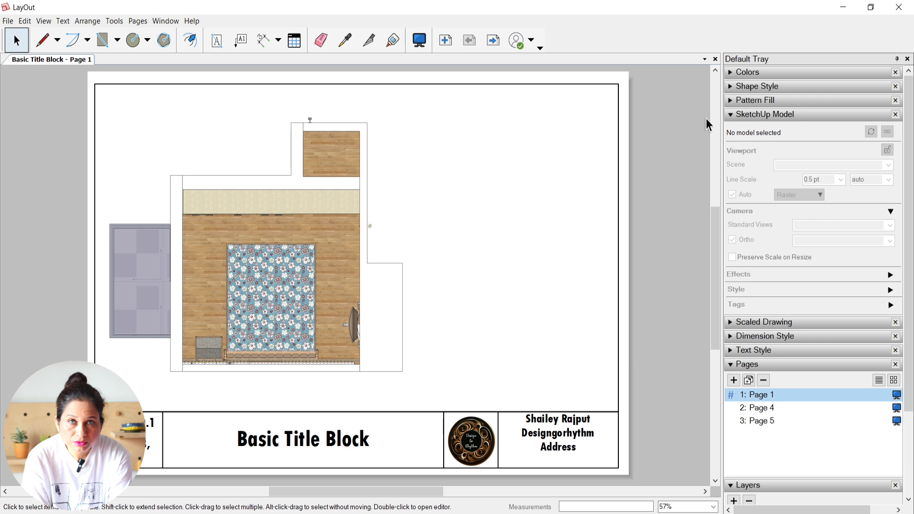
# Step: Rename Page 1 as "plan view"
pyautogui.click(731, 117)
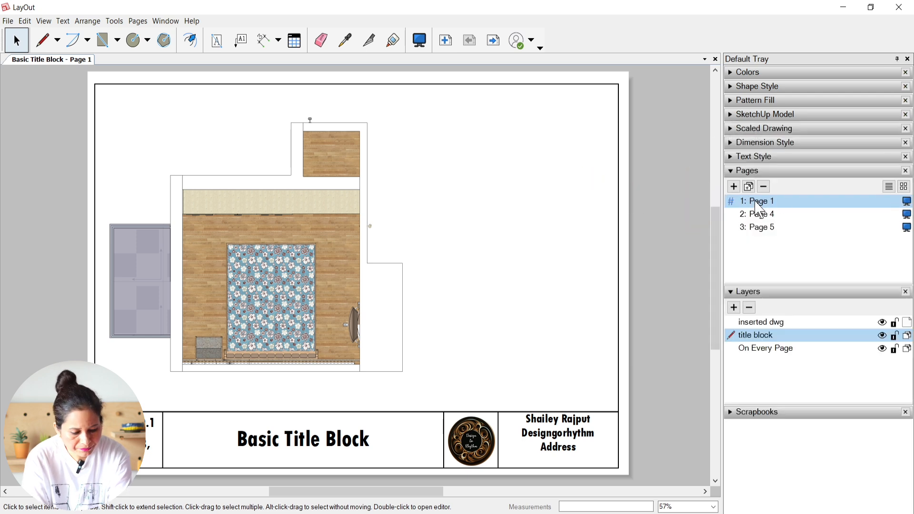
pyautogui.doubleClick(759, 204)
pyautogui.write('plan view')
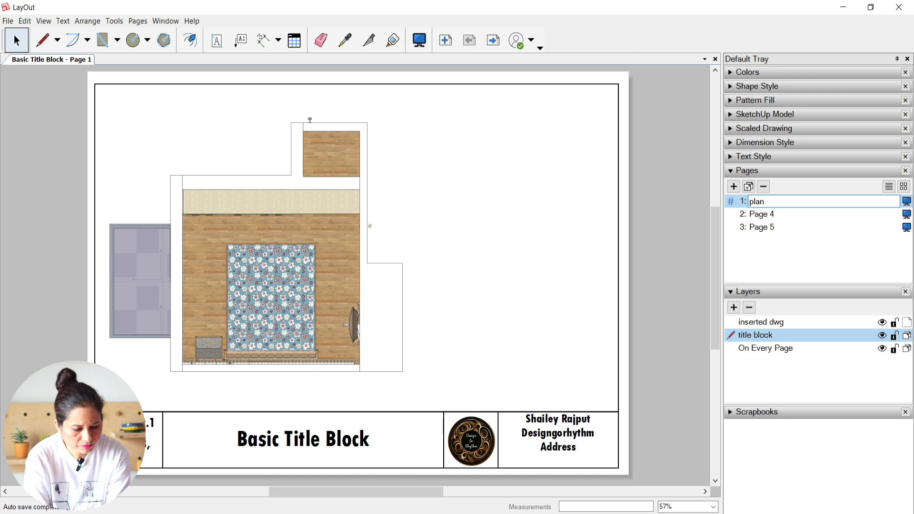
pyautogui.press('Return')
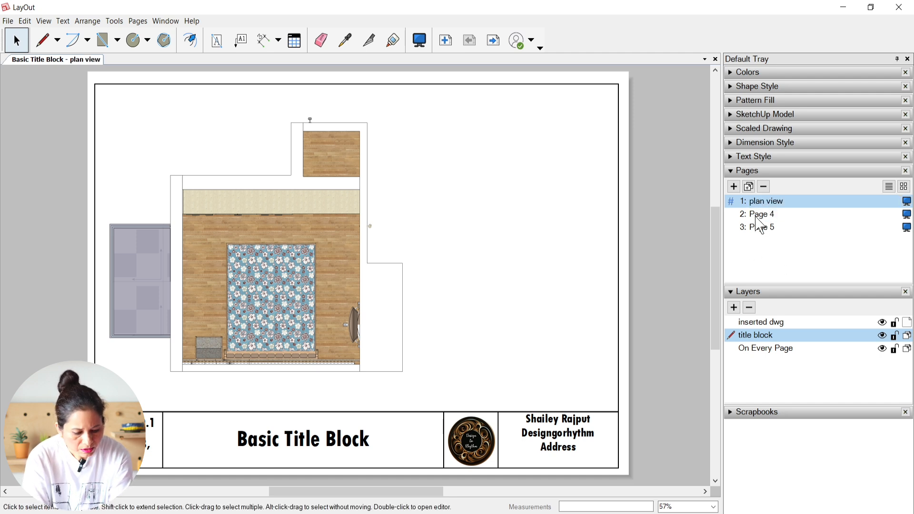
# Step: Try to insert the sketchup to layout.skp model on Page 4
pyautogui.click(761, 216)
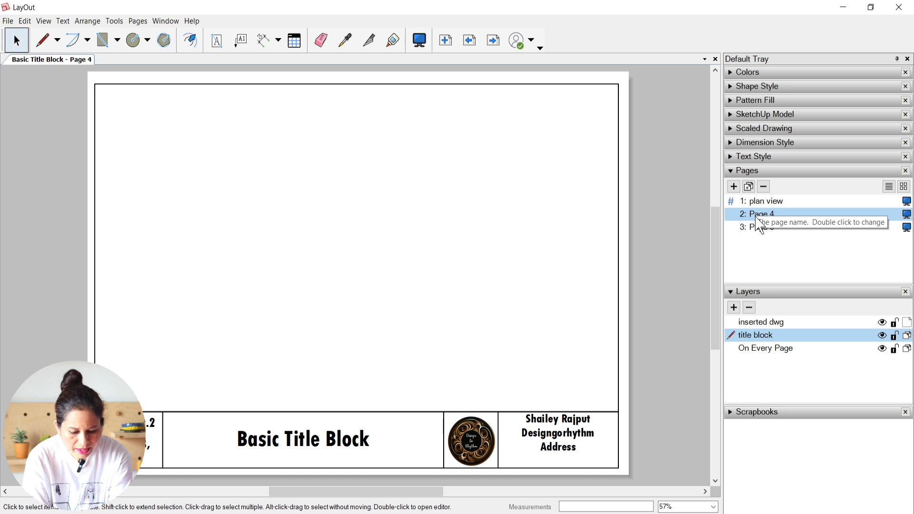
pyautogui.click(8, 21)
pyautogui.click(33, 190)
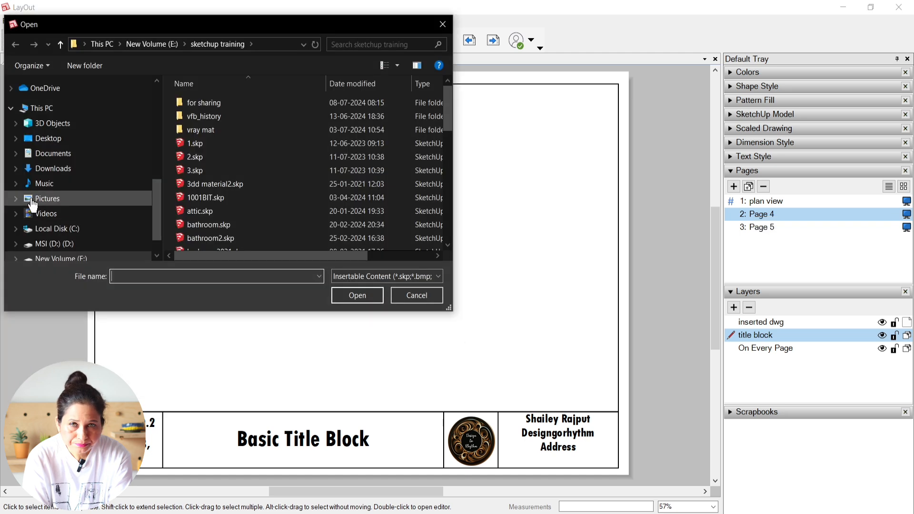
pyautogui.scroll(-10, 242, 176)
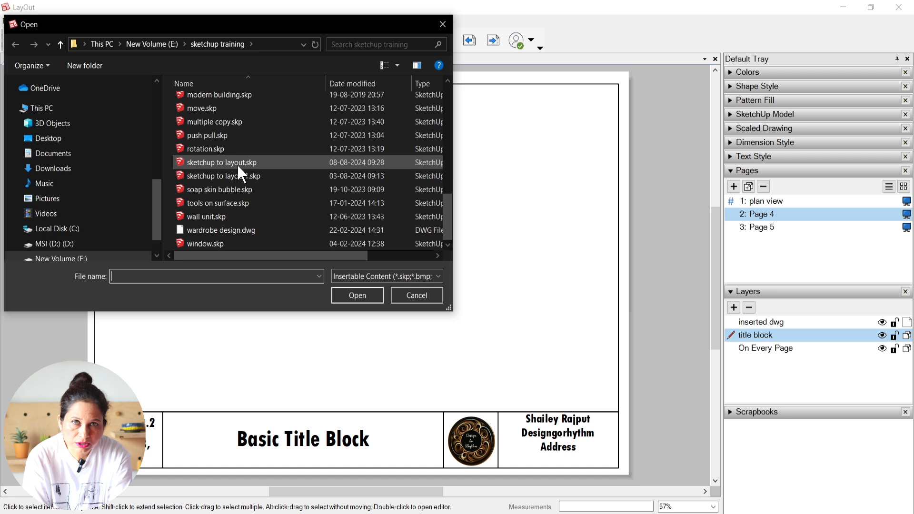
pyautogui.doubleClick(242, 163)
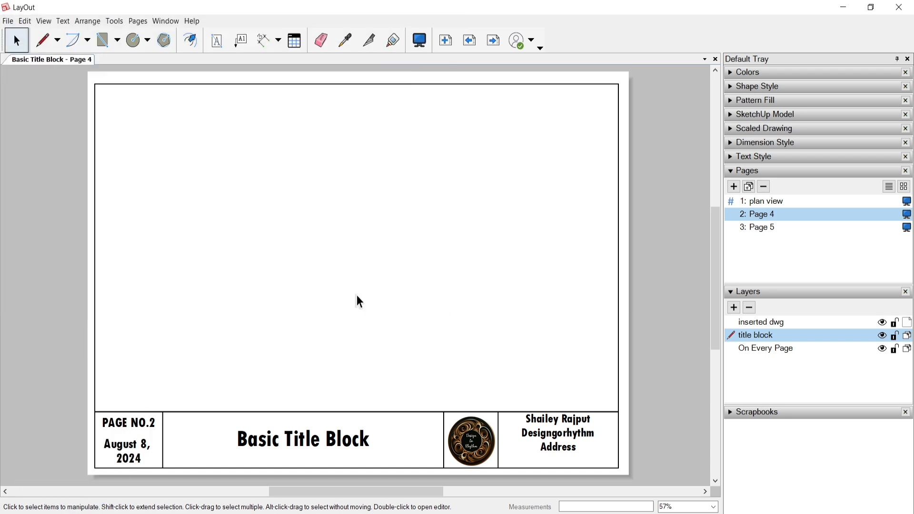
# Step: Delete Page 4 and Page 5, and duplicate the plan view page
pyautogui.click(764, 186)
pyautogui.click(766, 190)
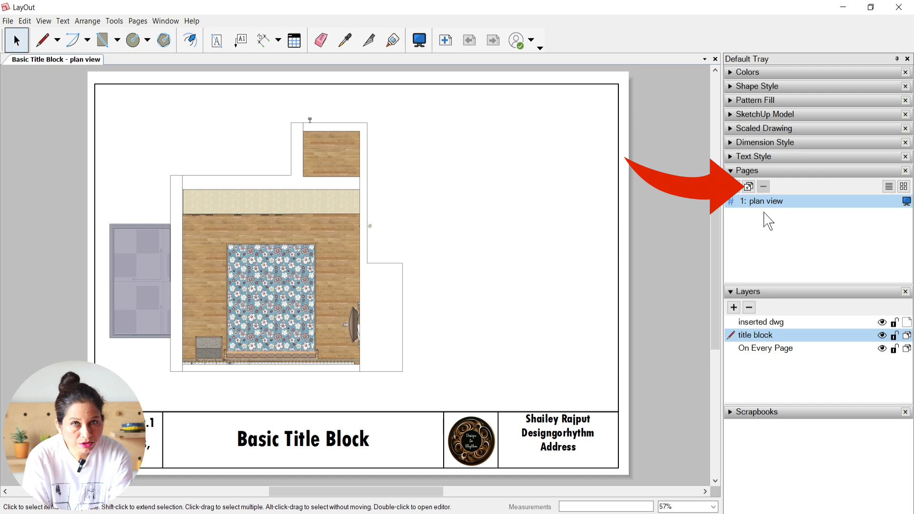
pyautogui.click(749, 187)
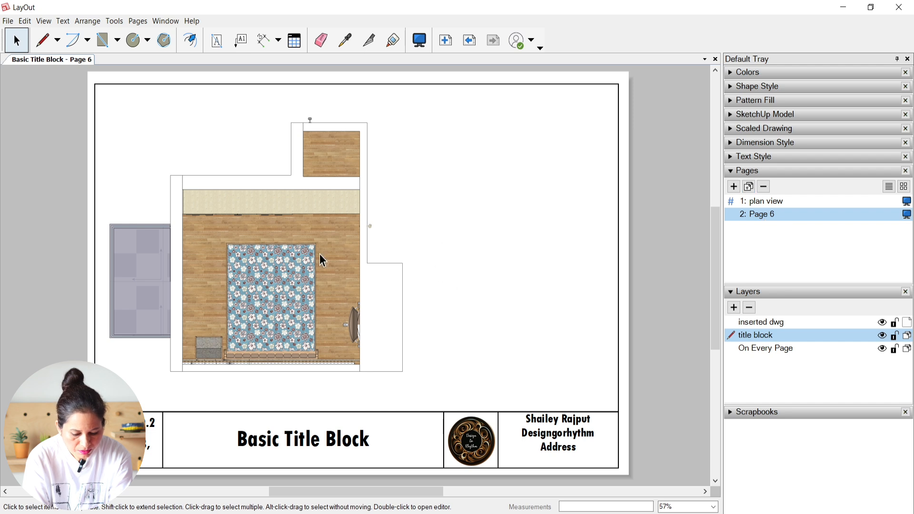
# Step: Rename the duplicated page as "iso" and make the inserted dwg layer active
pyautogui.doubleClick(765, 215)
pyautogui.write('iso')
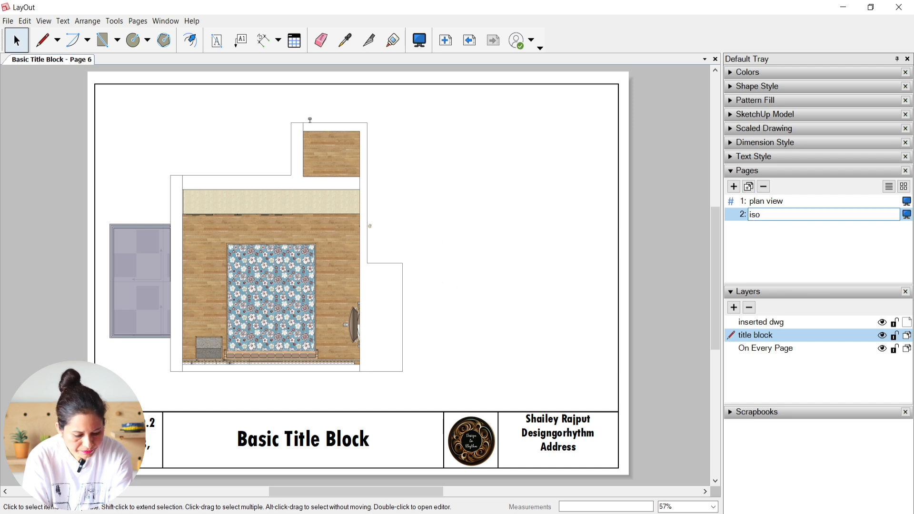
pyautogui.press('Return')
pyautogui.click(763, 214)
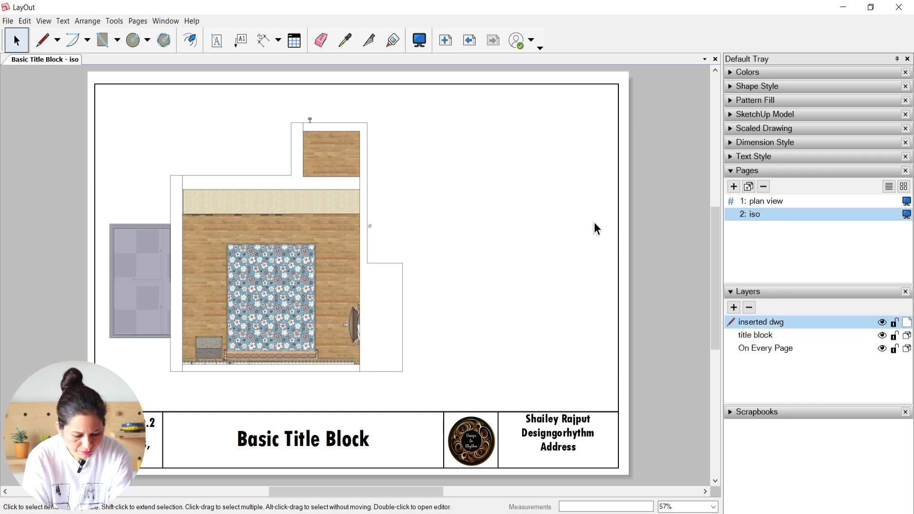
# Step: Switch the viewport on the iso page to the ISO scene, turn Ortho off and reset its camera
pyautogui.click(340, 250)
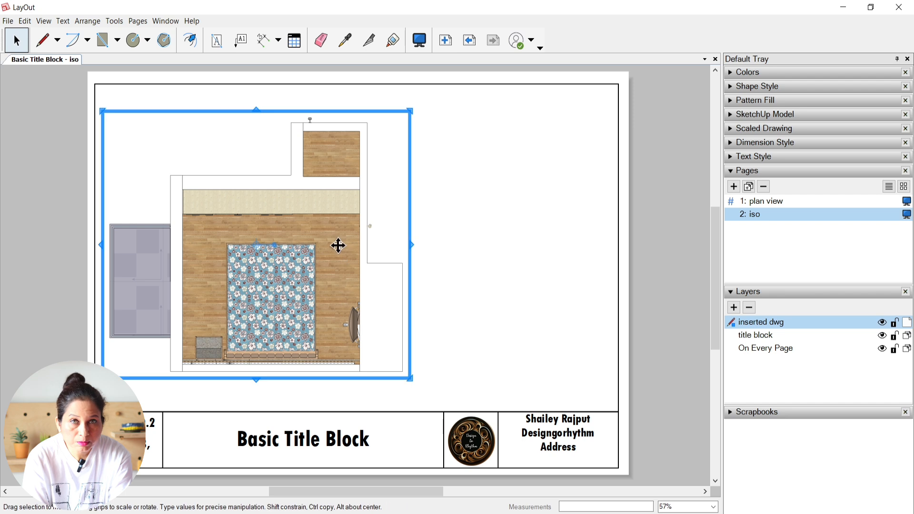
pyautogui.click(733, 117)
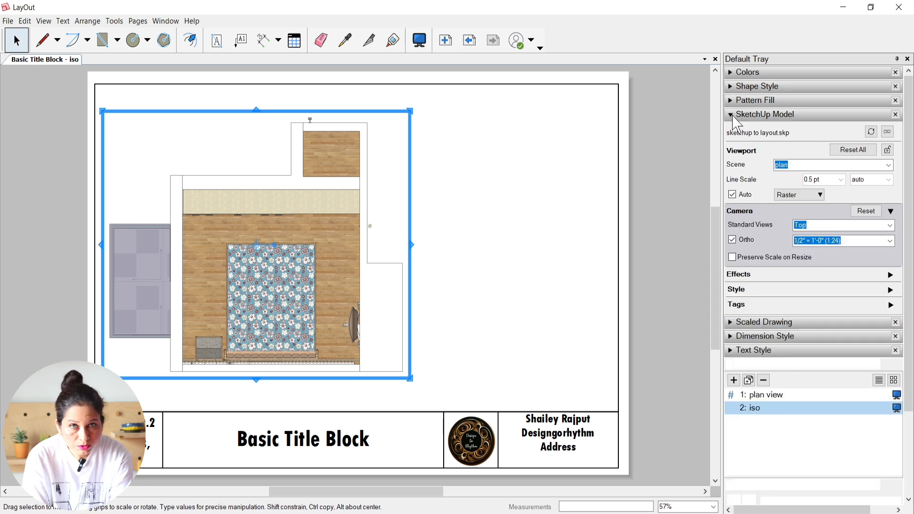
pyautogui.click(889, 166)
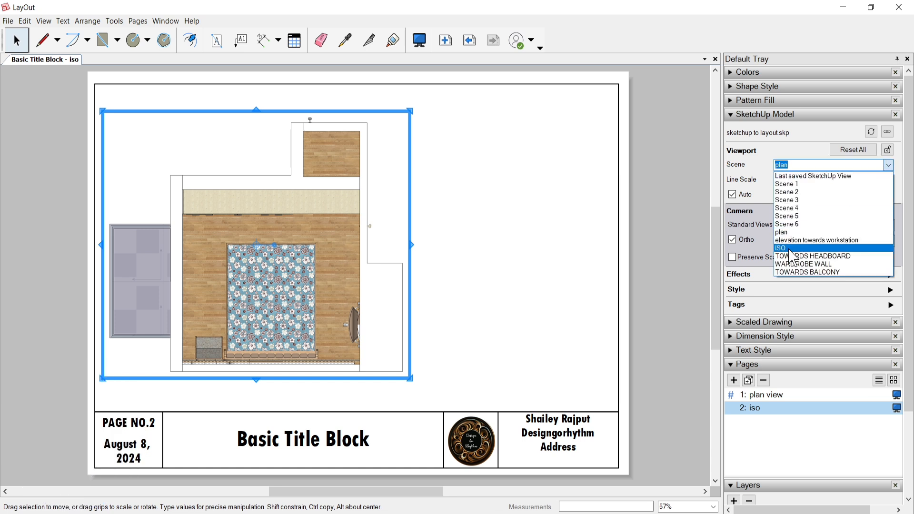
pyautogui.click(794, 248)
pyautogui.click(733, 240)
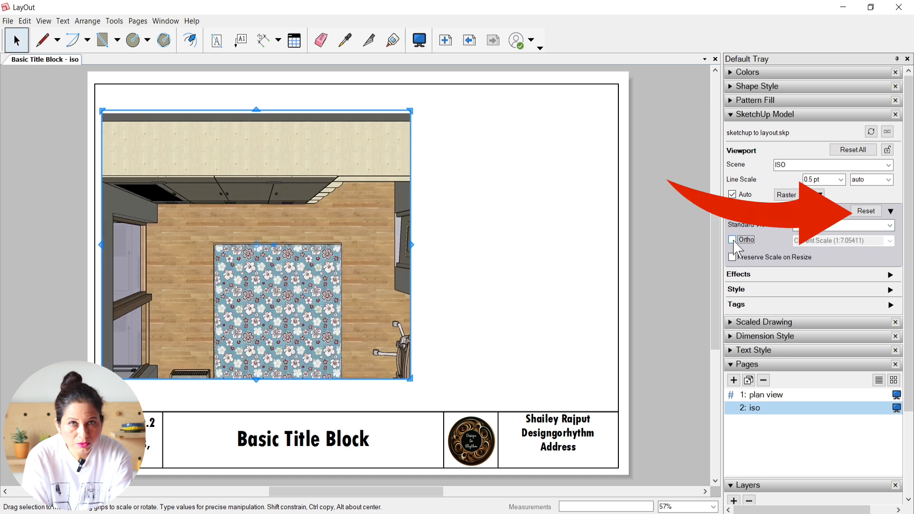
pyautogui.click(877, 211)
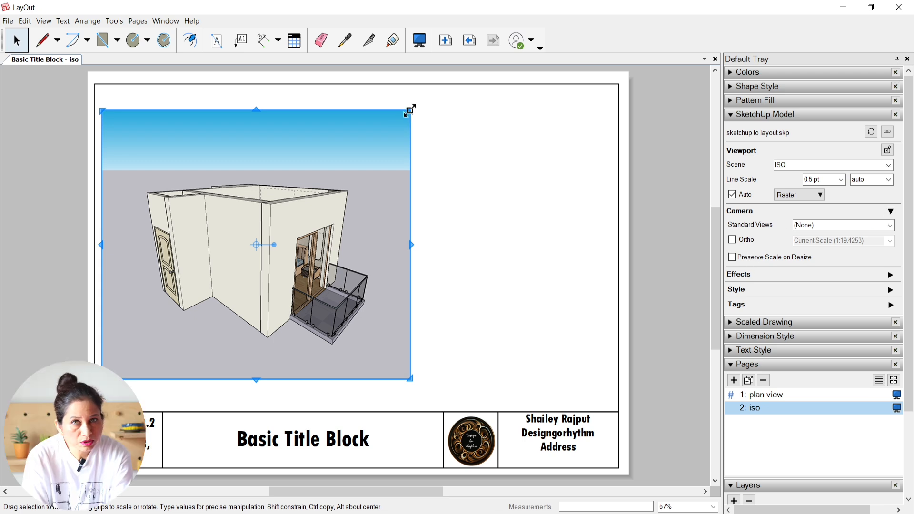
# Step: Stretch the ISO viewport on all sides to fill the page area inside the border above the title block
pyautogui.moveTo(410, 110); pyautogui.dragTo(598, 109)
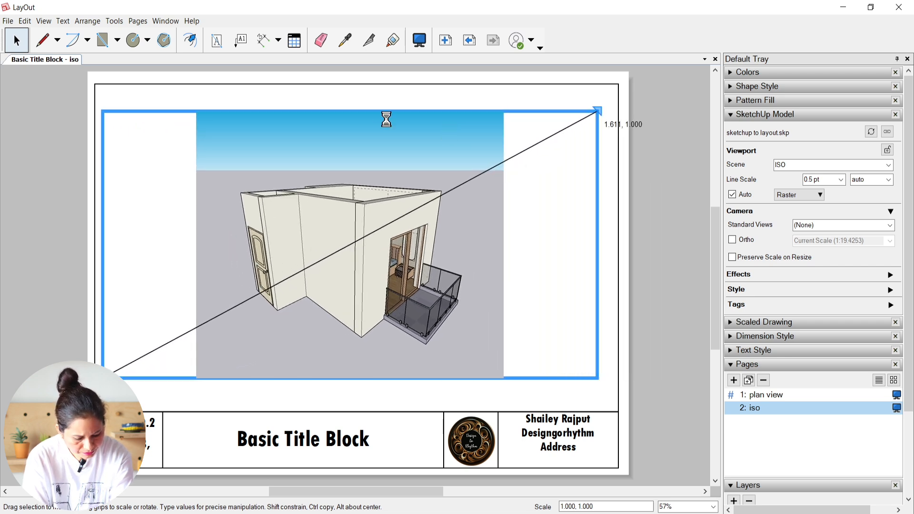
pyautogui.moveTo(345, 110); pyautogui.dragTo(351, 90)
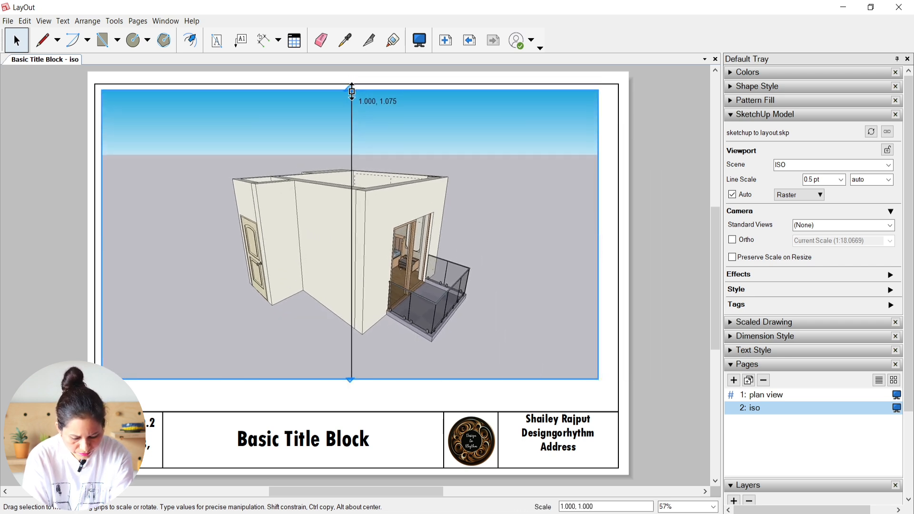
pyautogui.moveTo(350, 379); pyautogui.dragTo(350, 406)
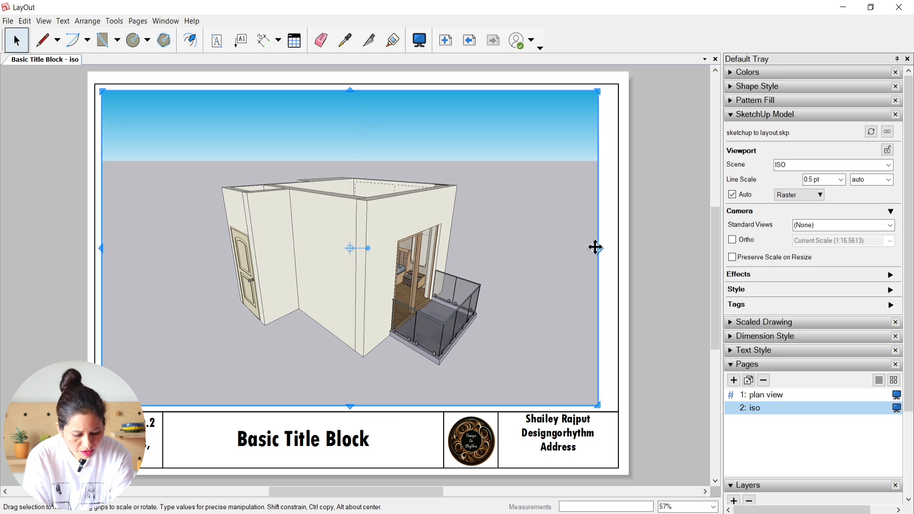
pyautogui.moveTo(599, 248); pyautogui.dragTo(609, 245)
pyautogui.click(662, 252)
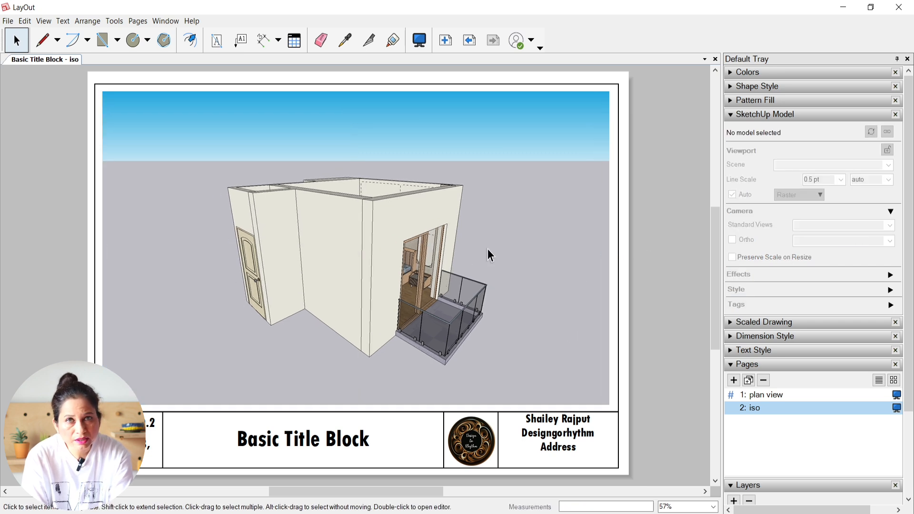
# Step: Duplicate the plan view page again for an elevation
pyautogui.click(731, 115)
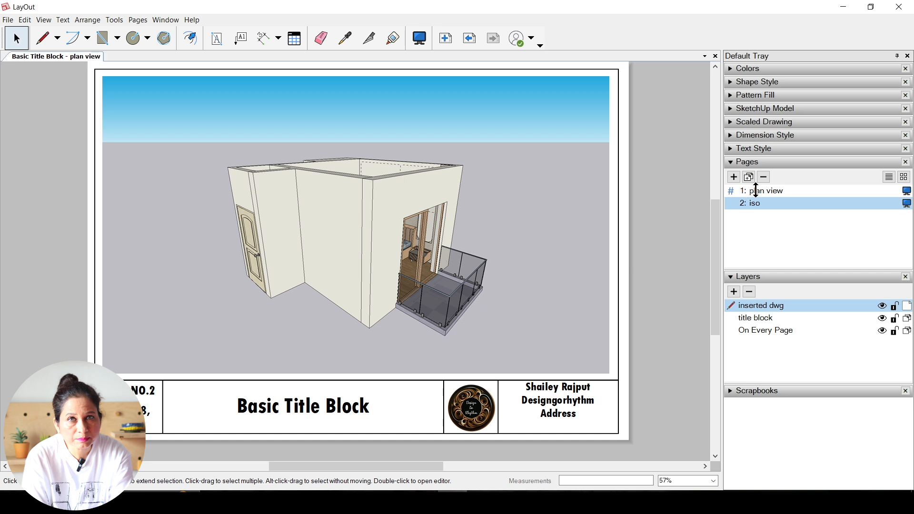
pyautogui.click(759, 191)
pyautogui.click(748, 177)
# Step: Switch the duplicated page's viewport to the TOWARDS HEADBOARD scene and reset its camera
pyautogui.click(391, 281)
pyautogui.click(762, 108)
pyautogui.click(889, 157)
pyautogui.click(820, 244)
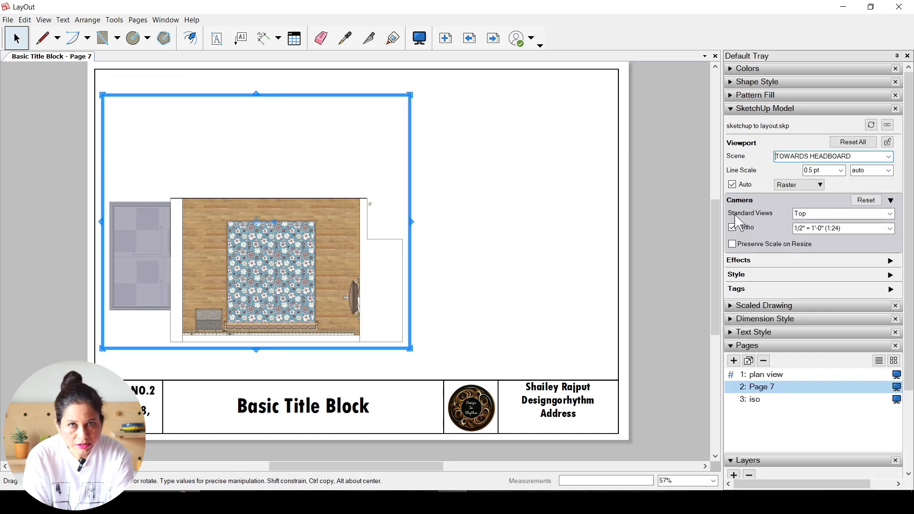
pyautogui.click(733, 228)
pyautogui.click(890, 215)
pyautogui.click(870, 199)
pyautogui.click(867, 201)
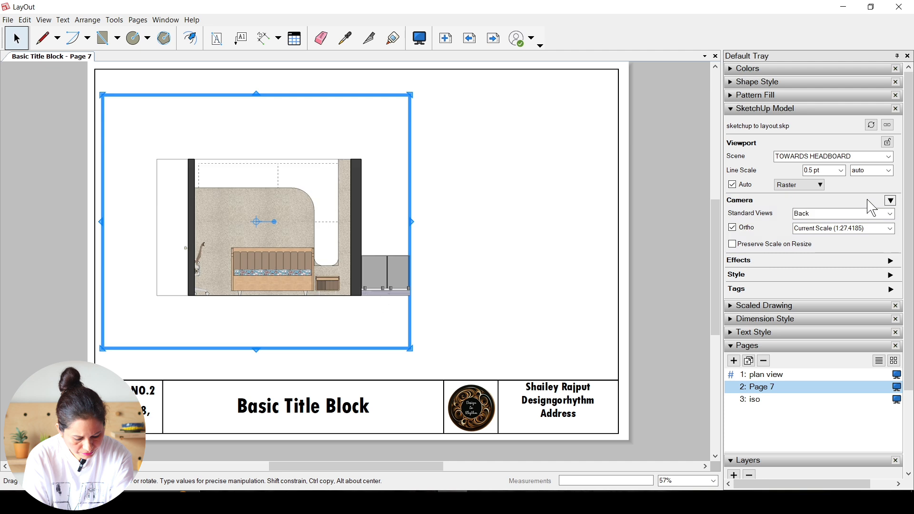
# Step: Enlarge and recentre the headboard elevation inside its viewport, and move the viewport to the middle of the page
pyautogui.doubleClick(297, 145)
pyautogui.scroll(1, 359, 178)
pyautogui.keyDown('shift'); pyautogui.moveTo(360, 177); pyautogui.dragTo(338, 164, button='middle'); pyautogui.keyUp('shift')
pyautogui.click(537, 206)
pyautogui.moveTo(264, 240); pyautogui.dragTo(377, 239)
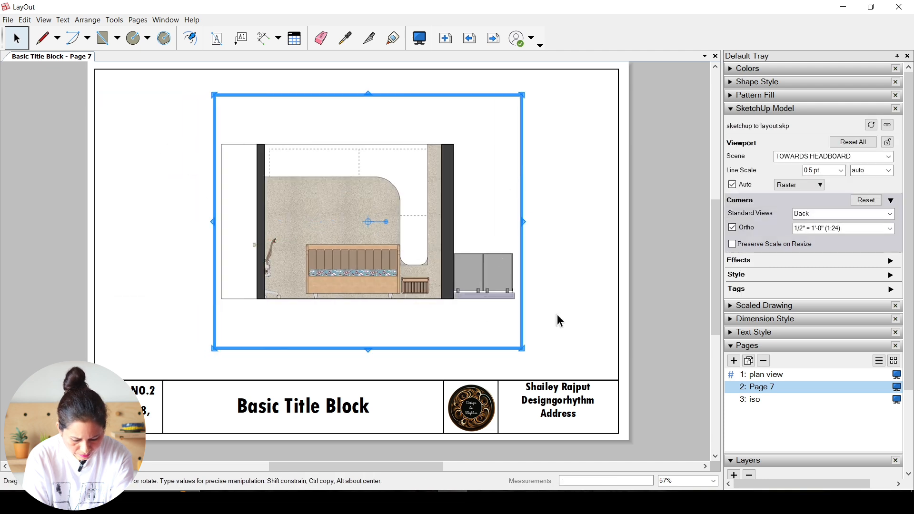
# Step: Extend the headboard viewport's frame on all sides, enlarging the elevation on the page
pyautogui.moveTo(523, 222); pyautogui.dragTo(543, 222)
pyautogui.moveTo(213, 222); pyautogui.dragTo(186, 220)
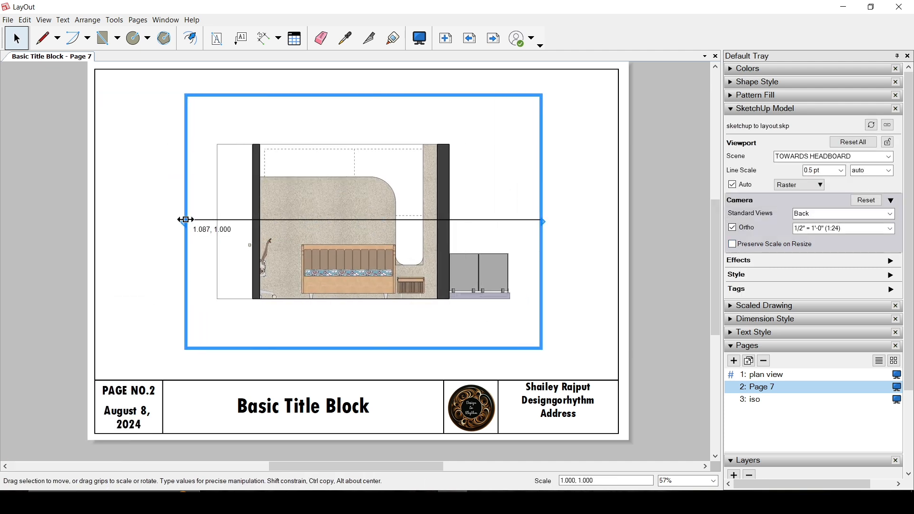
pyautogui.moveTo(180, 90); pyautogui.dragTo(180, 77)
pyautogui.moveTo(543, 347); pyautogui.dragTo(551, 366)
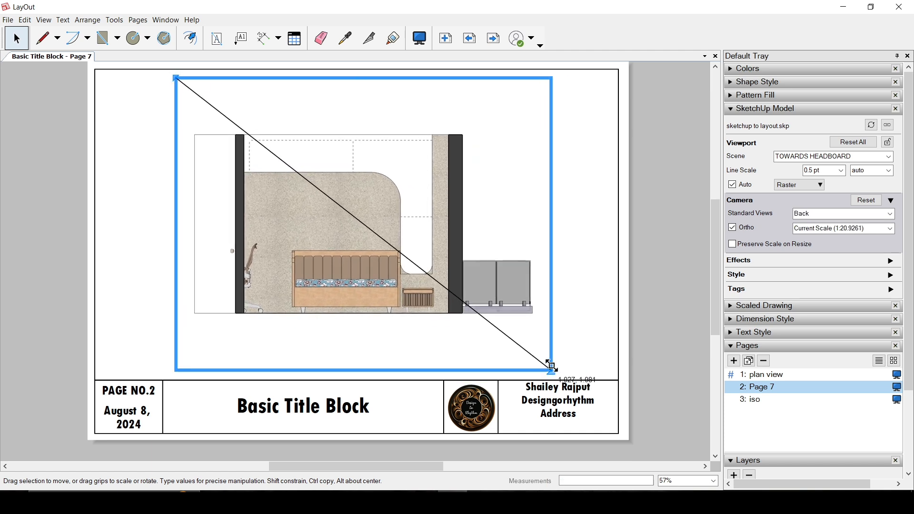
pyautogui.click(602, 310)
# Step: Rename Page 7 as "ELEVATION 1" and move it below the iso page in the page order
pyautogui.click(732, 111)
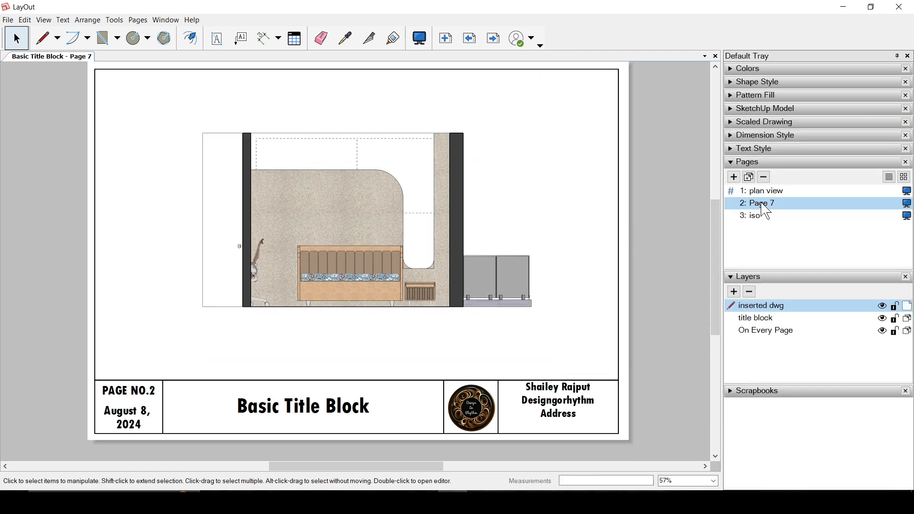
pyautogui.doubleClick(762, 203)
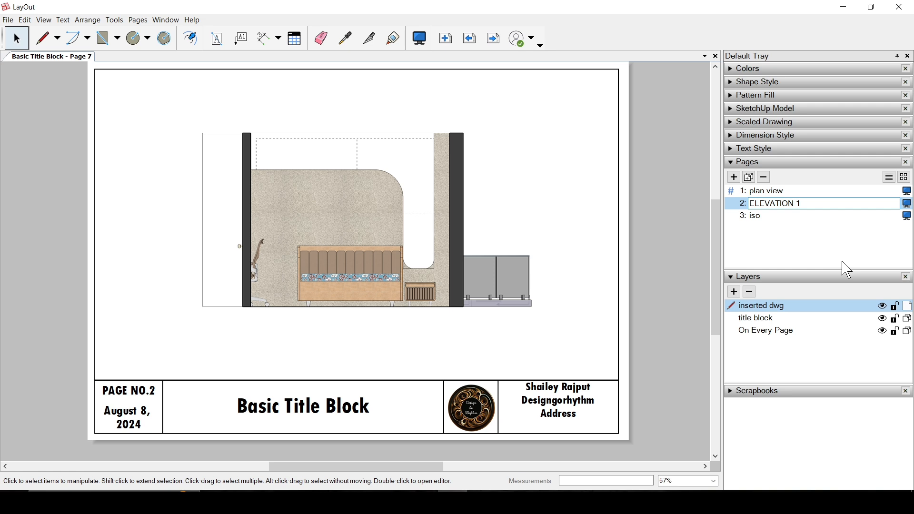
pyautogui.press('Return')
pyautogui.moveTo(764, 196); pyautogui.dragTo(778, 224)
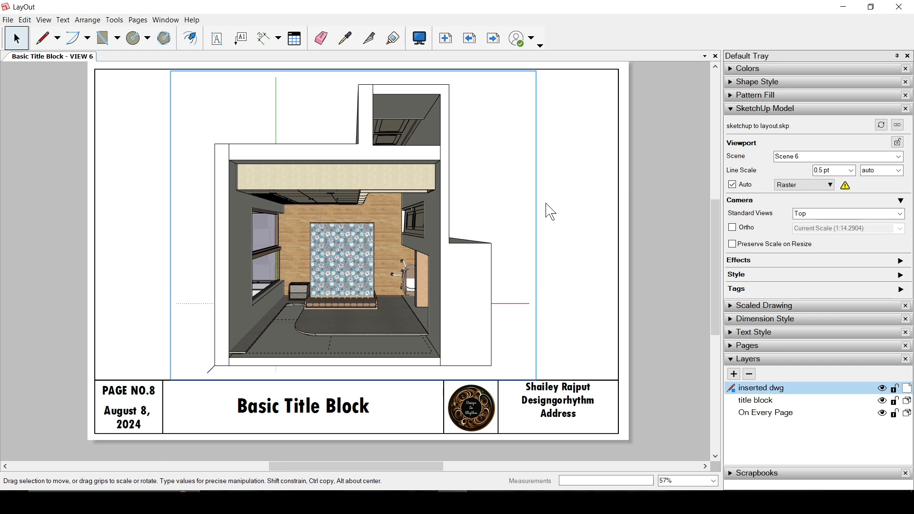
pyautogui.click(207, 176)
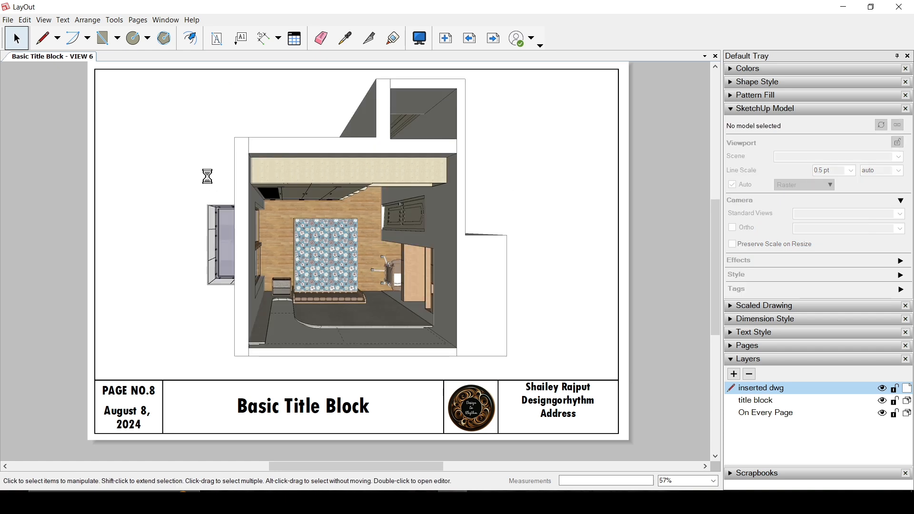
pyautogui.click(8, 20)
pyautogui.moveTo(25, 20)
pyautogui.click(62, 53)
pyautogui.click(25, 20)
pyautogui.click(62, 53)
pyautogui.moveTo(400, 251); pyautogui.dragTo(347, 249)
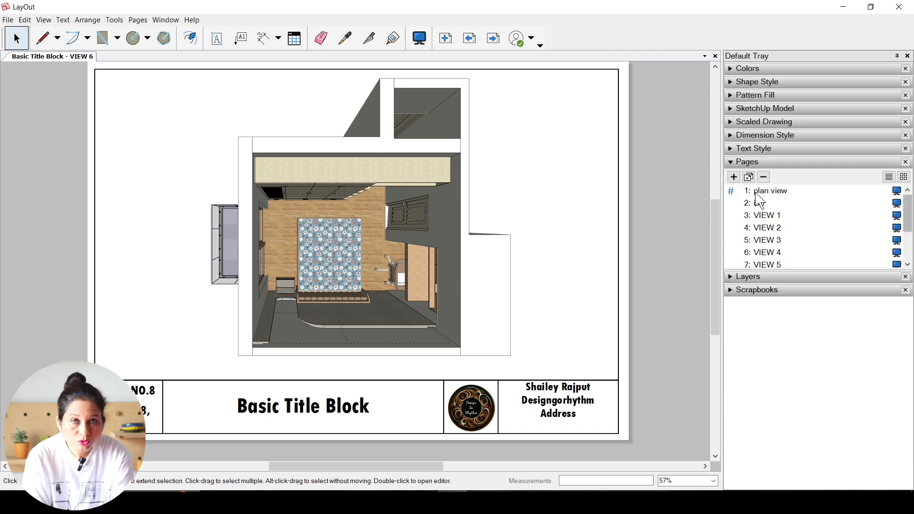
# Step: Review the document's pages in order, from the plan view and iso through VIEW 1–6 to ELEVATION 4
pyautogui.click(767, 191)
pyautogui.click(761, 204)
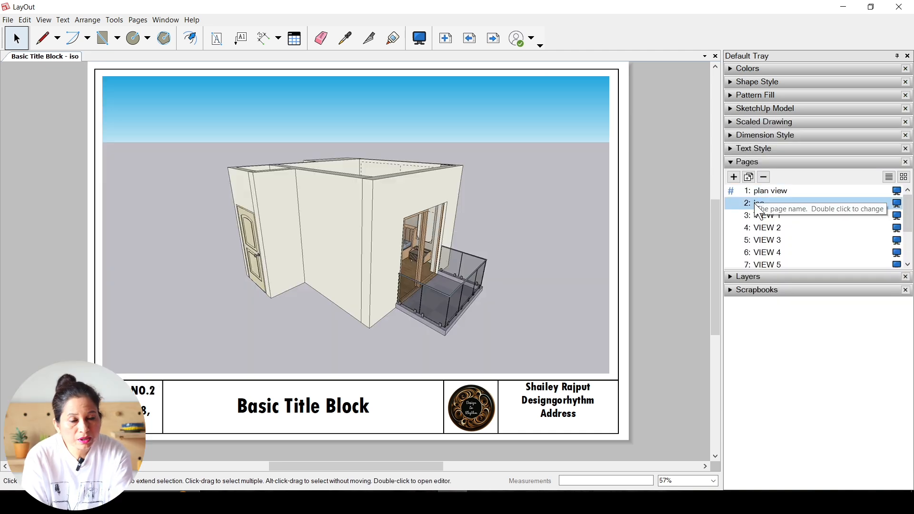
pyautogui.click(764, 216)
pyautogui.click(767, 228)
pyautogui.click(771, 240)
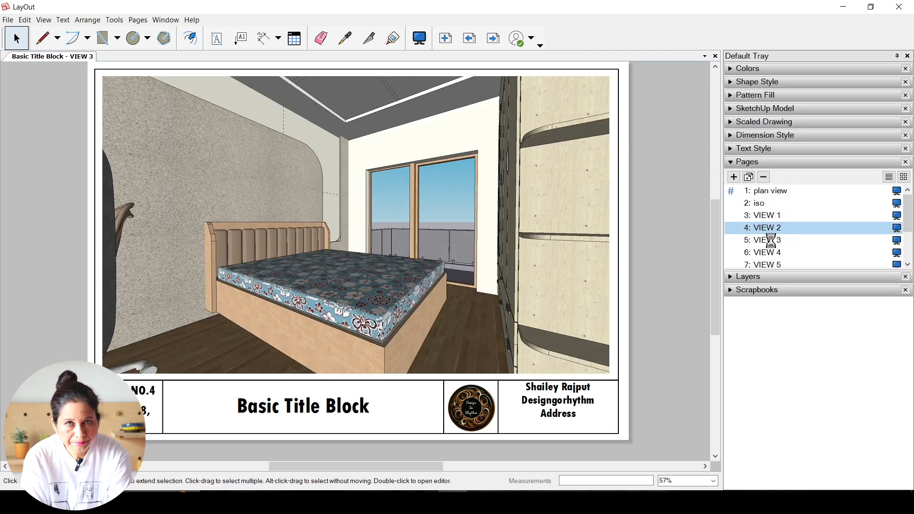
pyautogui.click(772, 252)
pyautogui.scroll(-2, 777, 229)
pyautogui.click(778, 208)
pyautogui.click(775, 220)
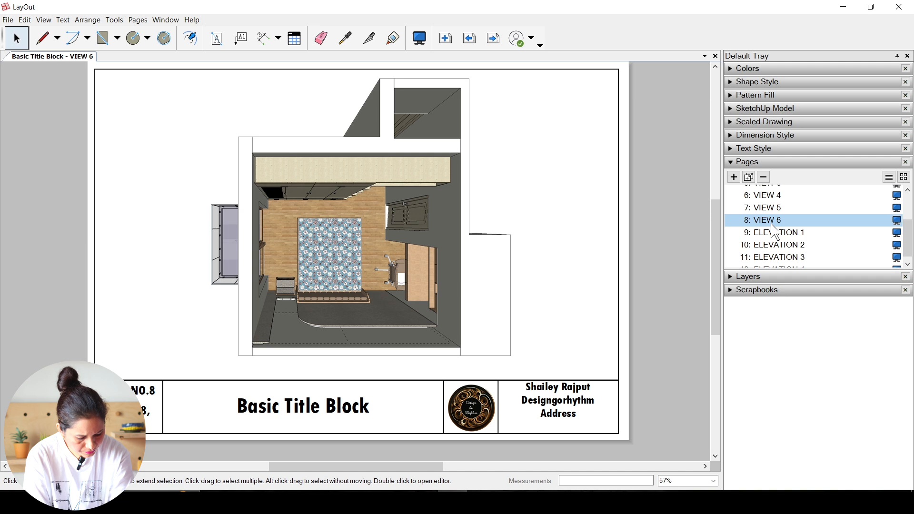
pyautogui.click(777, 233)
pyautogui.click(779, 245)
pyautogui.click(780, 257)
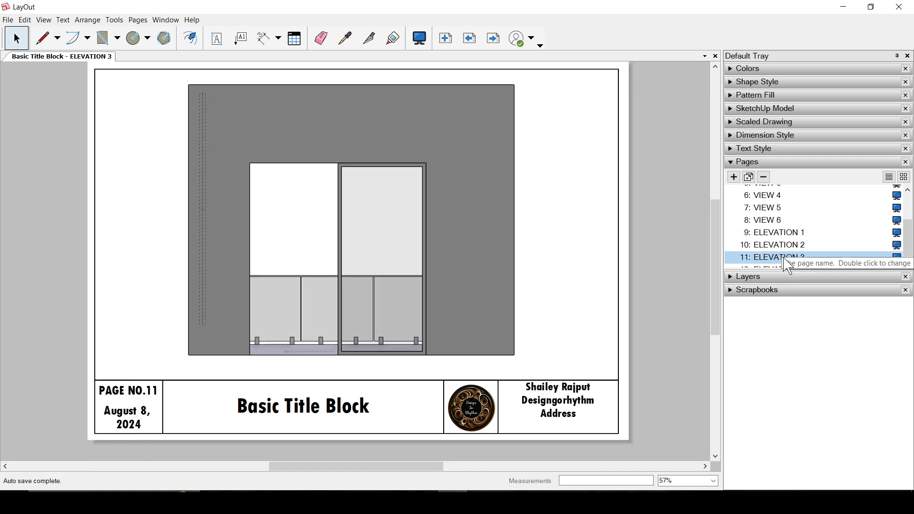
pyautogui.scroll(-1, 781, 266)
pyautogui.click(779, 263)
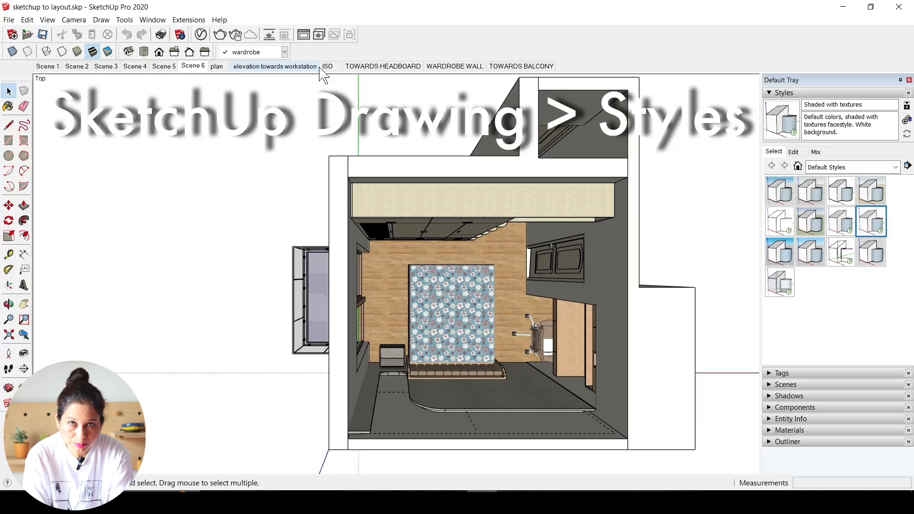
# Step: In SketchUp, open the elevation towards workstation scene and apply the Shaded with textures style
pyautogui.click(288, 67)
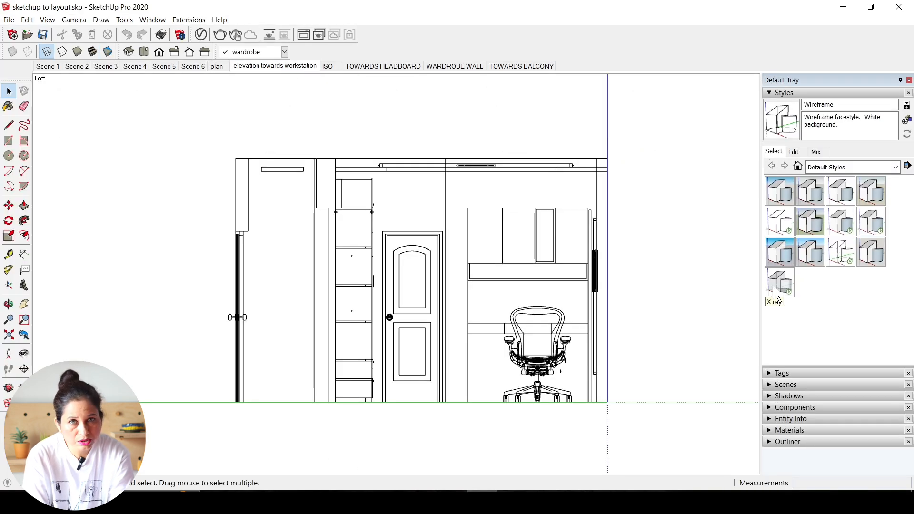
pyautogui.click(791, 230)
pyautogui.click(850, 230)
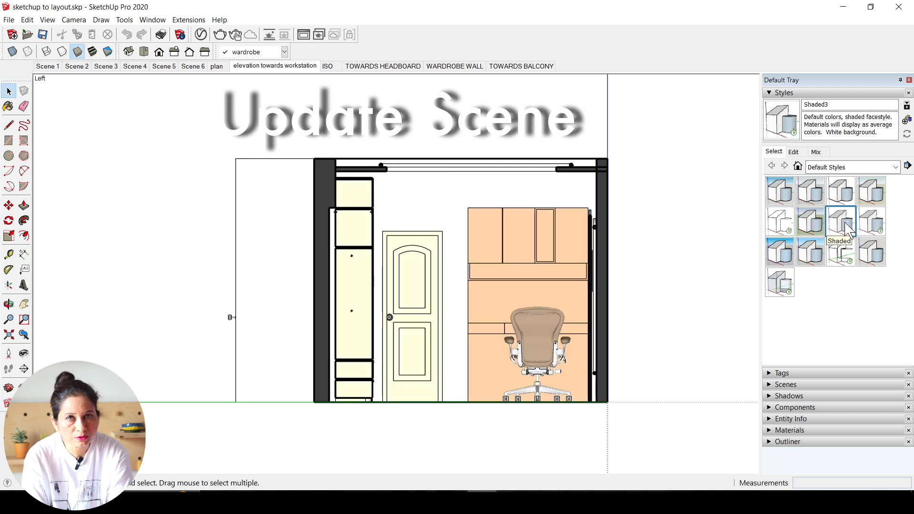
pyautogui.click(874, 230)
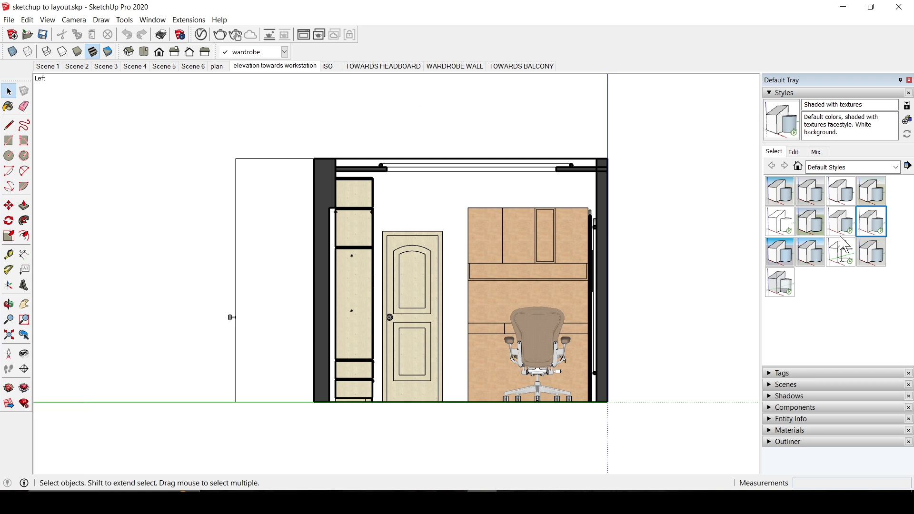
# Step: Update the elevation towards workstation scene with the current style and save the model
pyautogui.rightClick(245, 65)
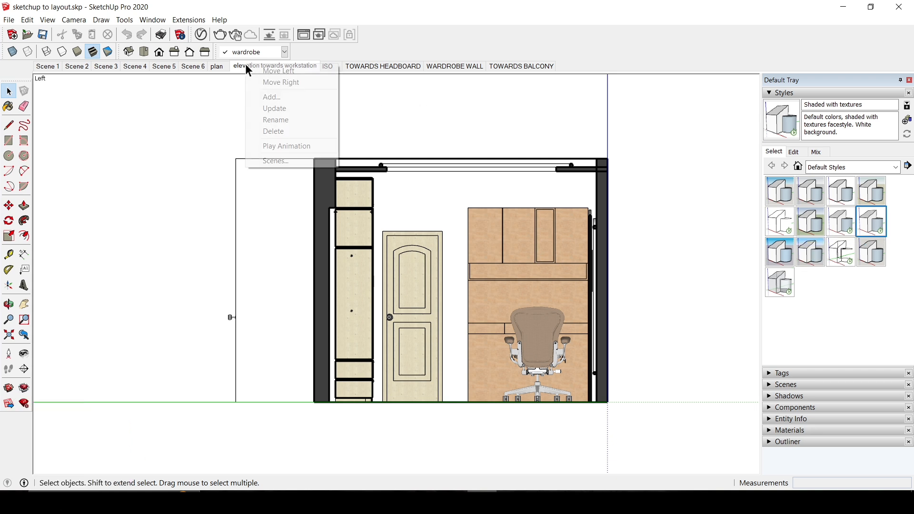
pyautogui.click(275, 109)
pyautogui.click(44, 35)
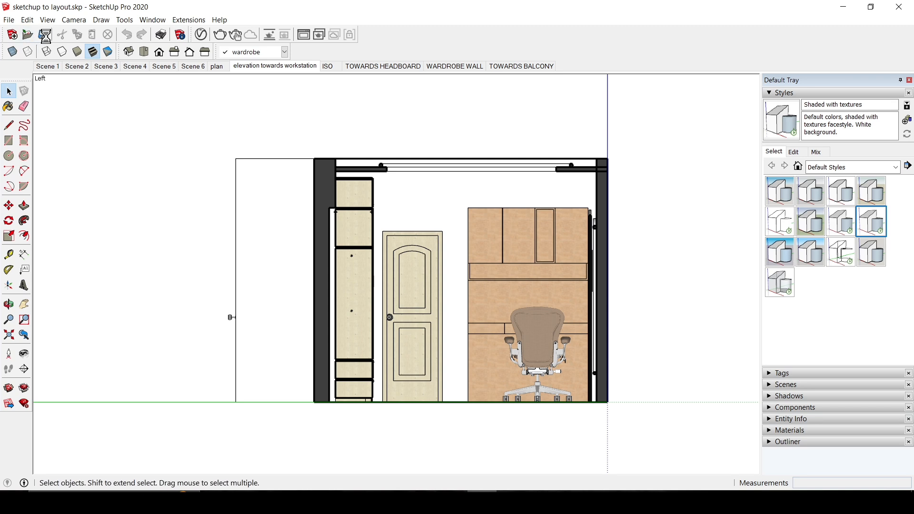
# Step: Return to LayOut and update the model reference of the ELEVATION 4 page's viewport
pyautogui.click(452, 502)
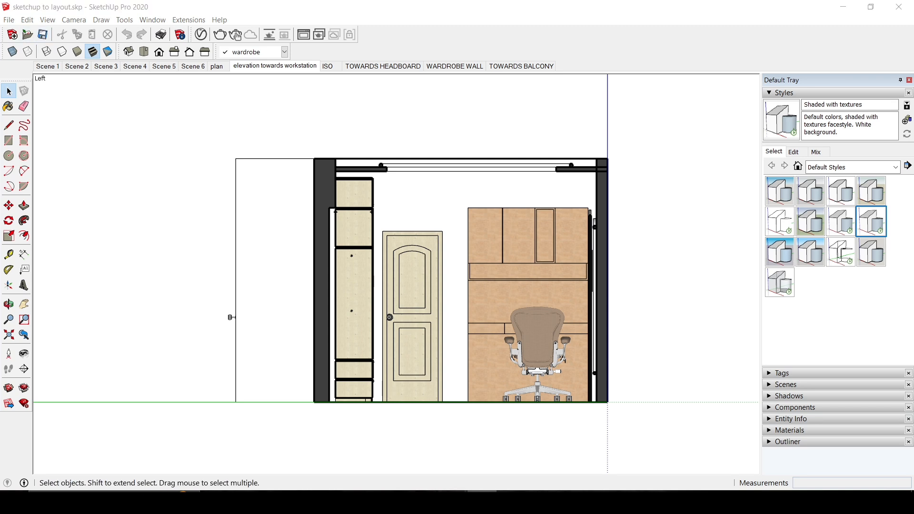
pyautogui.click(519, 245)
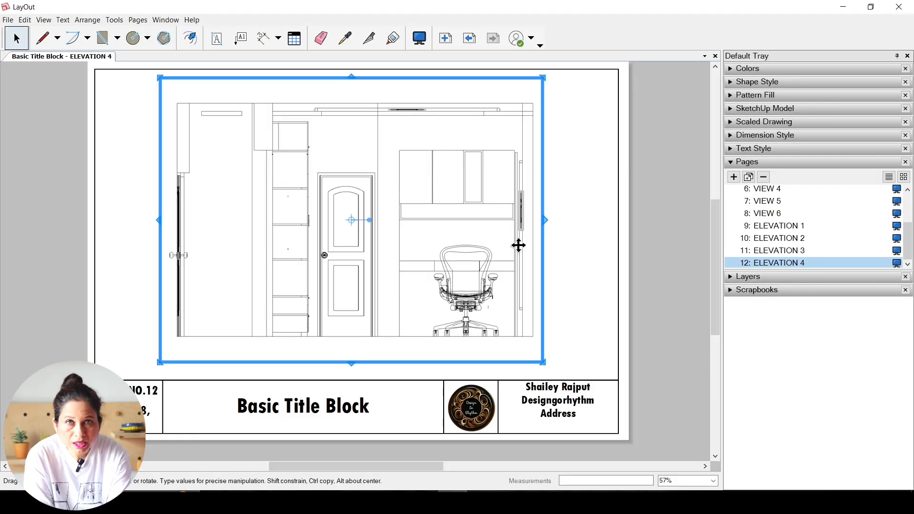
pyautogui.rightClick(518, 245)
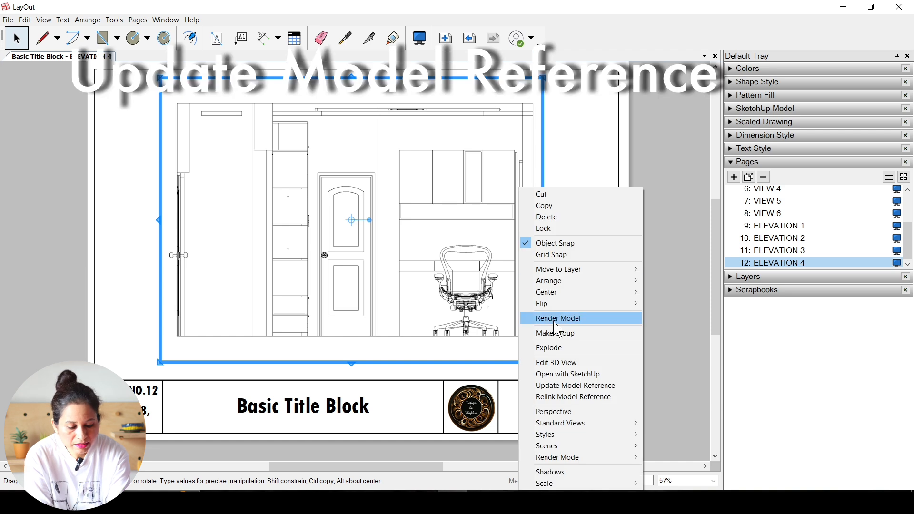
pyautogui.click(582, 387)
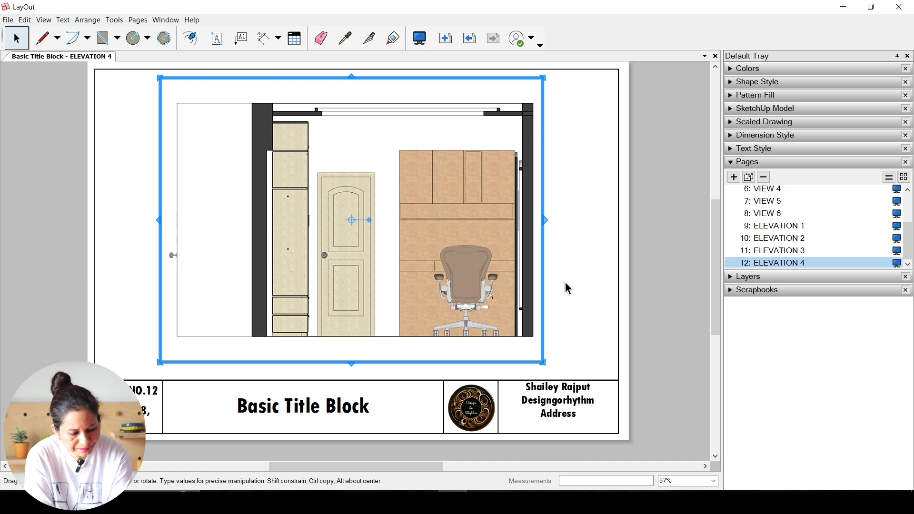
pyautogui.click(568, 288)
pyautogui.click(10, 20)
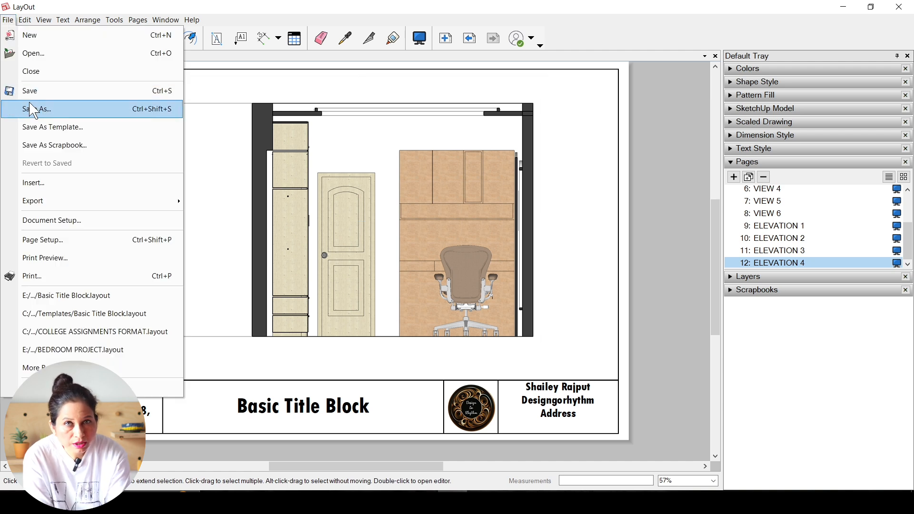
pyautogui.click(596, 184)
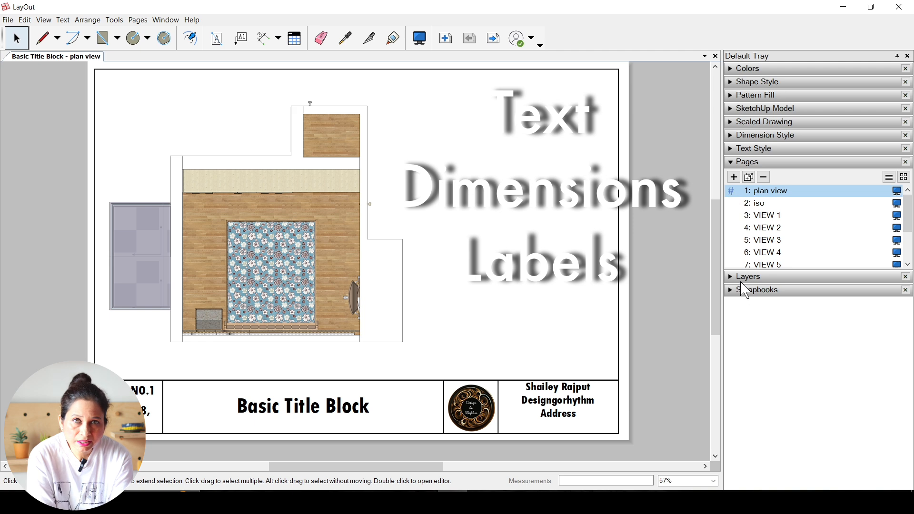
# Step: With the plan view page open, add a new layer named "TEXT & DIM"
pyautogui.click(736, 278)
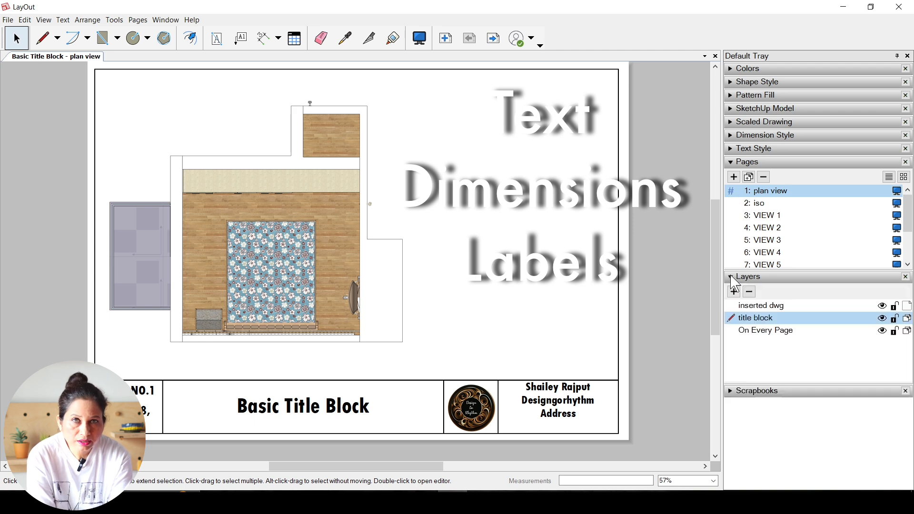
pyautogui.click(733, 162)
pyautogui.click(734, 190)
pyautogui.write('TEXT ')
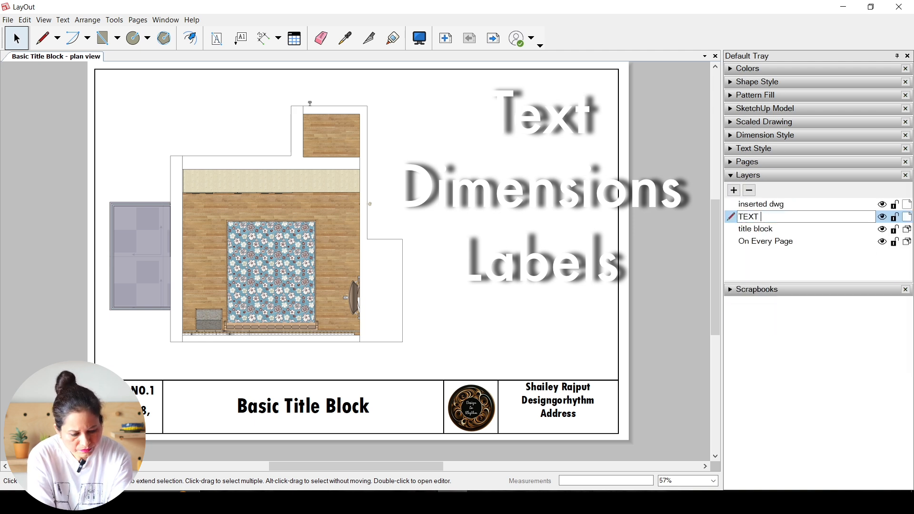
pyautogui.write('& DIM')
pyautogui.press('Return')
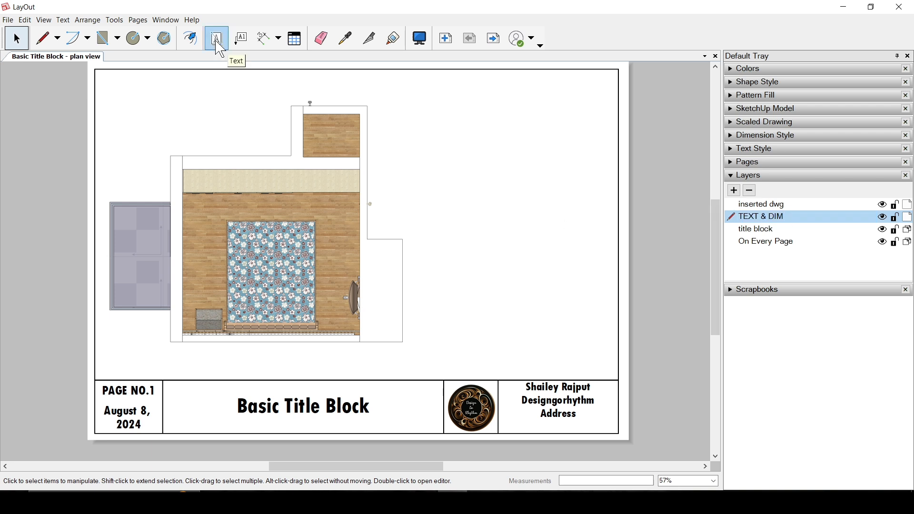
# Step: Add a text box reading "BEDROOM FURNITURE LAYOUT" beneath the plan, with 20 pt text
pyautogui.click(219, 48)
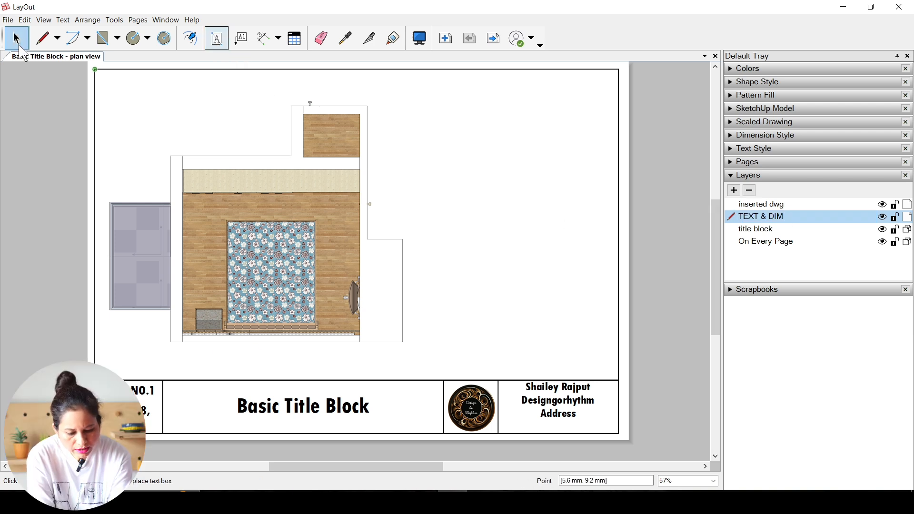
pyautogui.click(28, 44)
pyautogui.click(736, 151)
pyautogui.moveTo(175, 354); pyautogui.dragTo(374, 379)
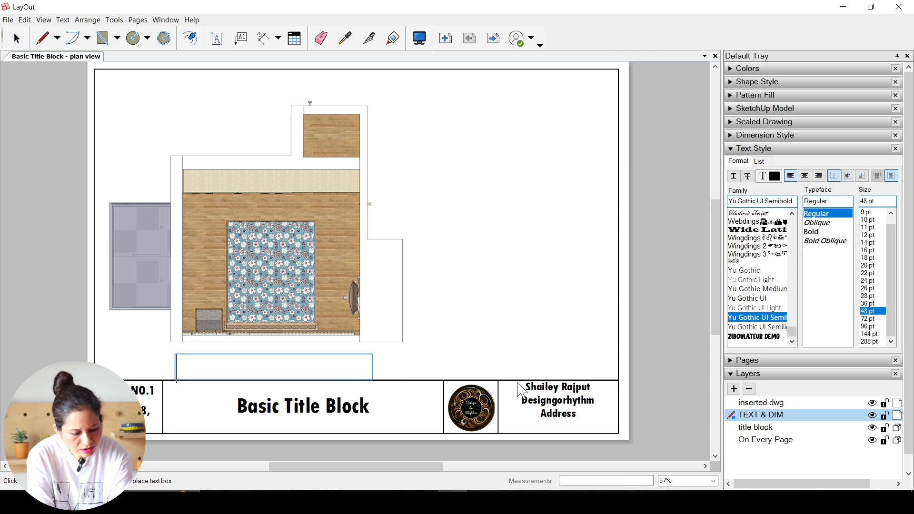
pyautogui.click(876, 266)
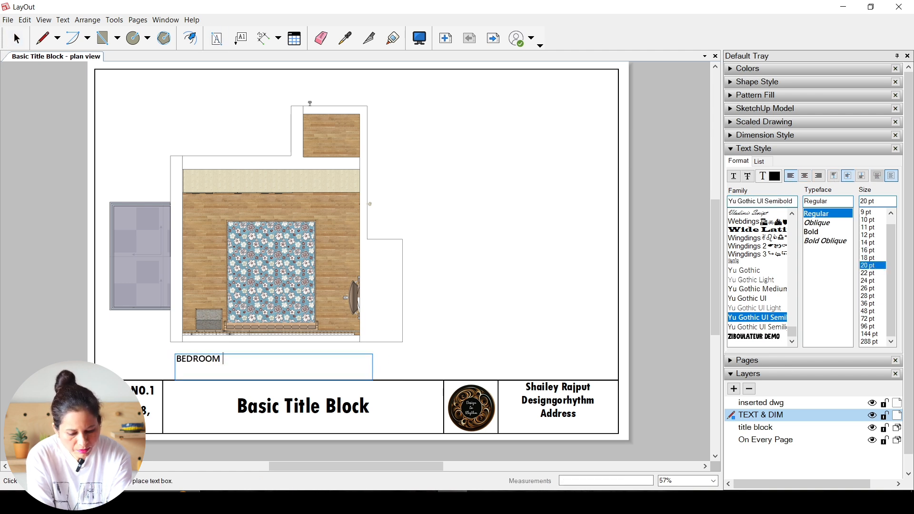
pyautogui.click(16, 38)
# Step: Centre the plan caption and format it in Tw Cen MT Condensed Extra Bold at 20 pt
pyautogui.click(805, 176)
pyautogui.click(873, 257)
pyautogui.click(873, 266)
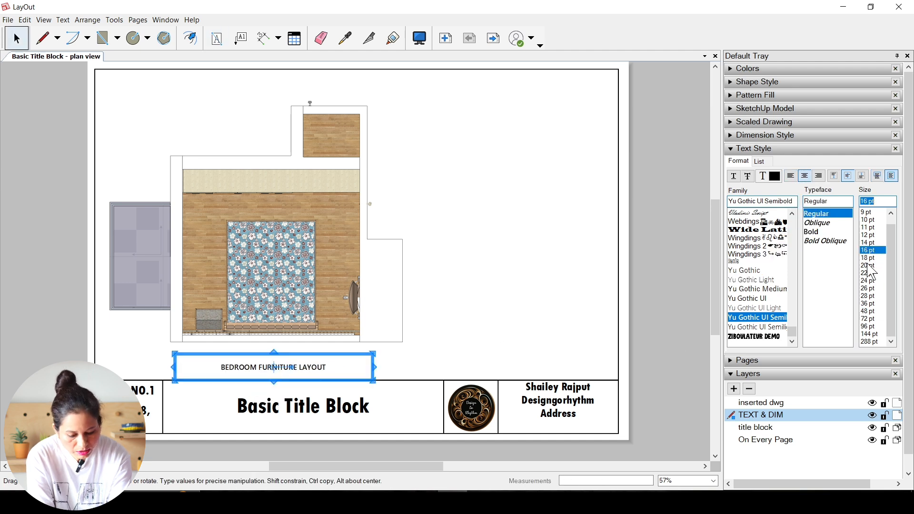
pyautogui.click(757, 337)
pyautogui.click(758, 288)
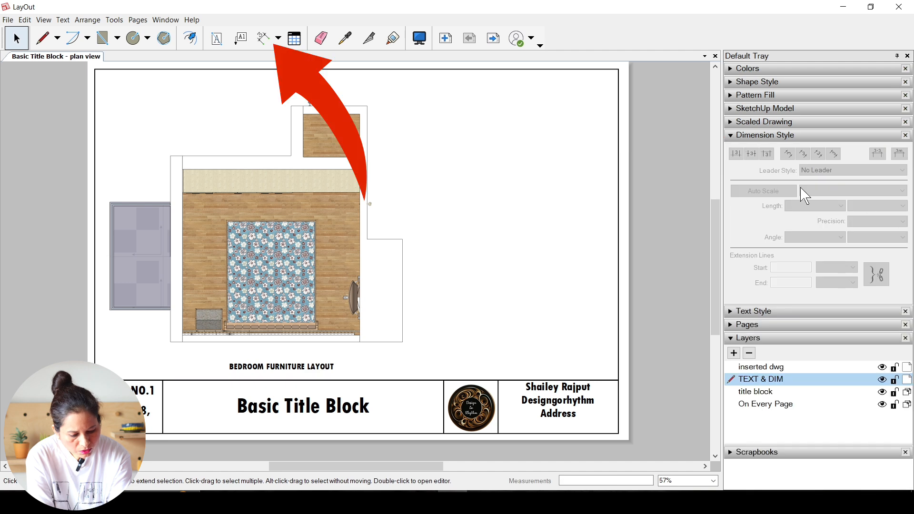
# Step: Set the linear dimension style's length format to Architectural
pyautogui.click(263, 38)
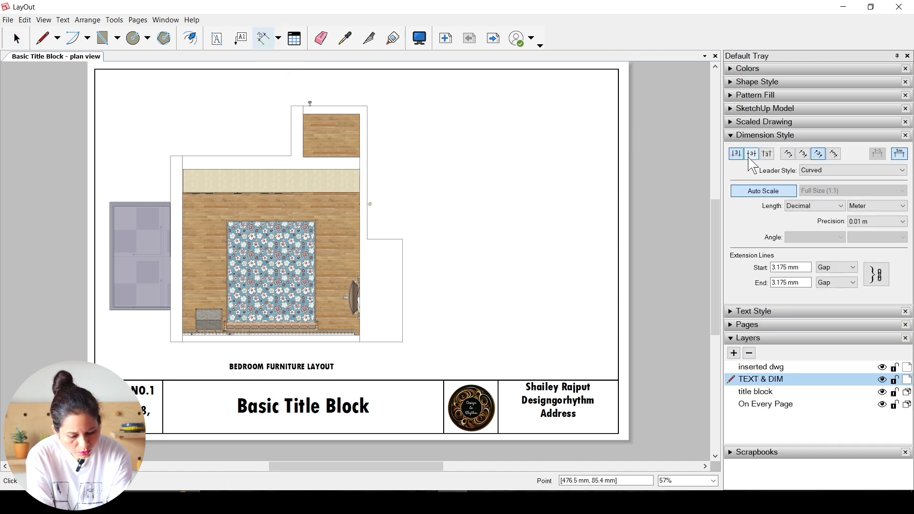
pyautogui.click(815, 206)
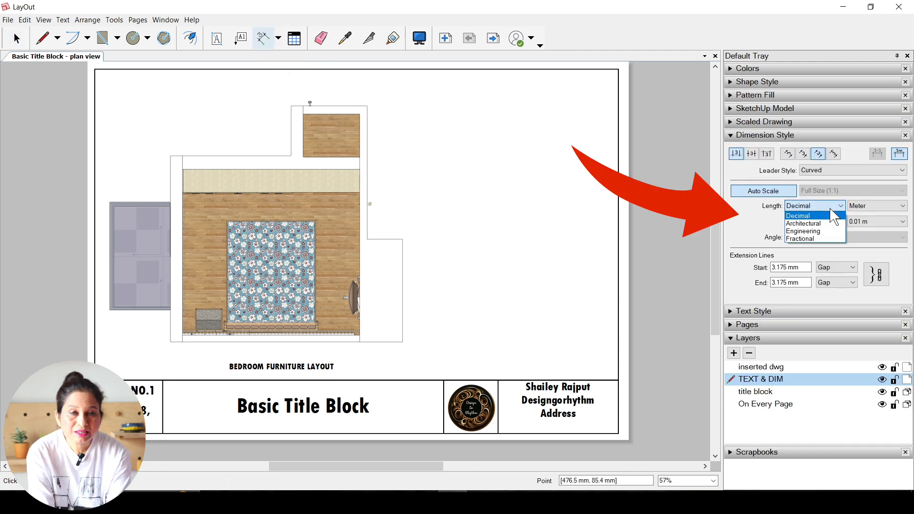
pyautogui.click(829, 221)
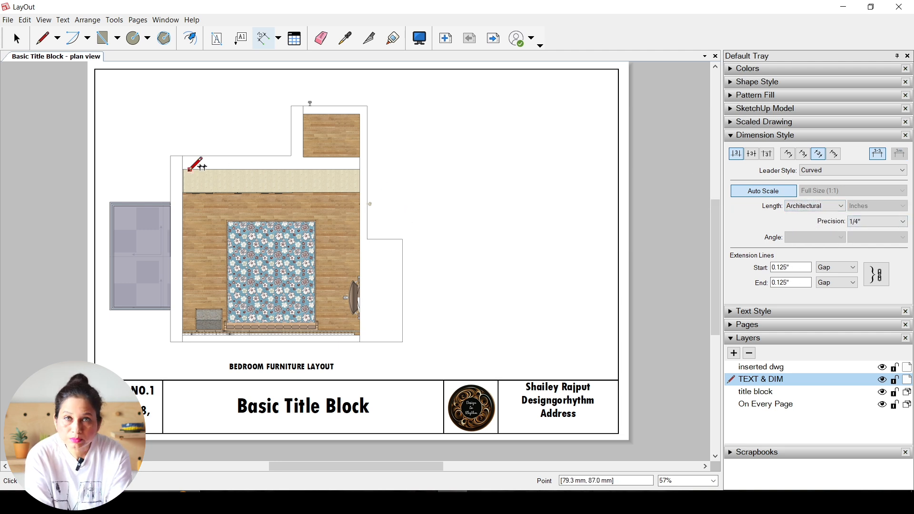
# Step: Dimension the plan's upper wall segment up to the projection, the room's inner depth, and the gap between wall and bed
pyautogui.scroll(2, 188, 158)
pyautogui.click(265, 160)
pyautogui.click(403, 160)
pyautogui.click(403, 144)
pyautogui.click(264, 177)
pyautogui.click(264, 389)
pyautogui.click(162, 376)
pyautogui.press('space')
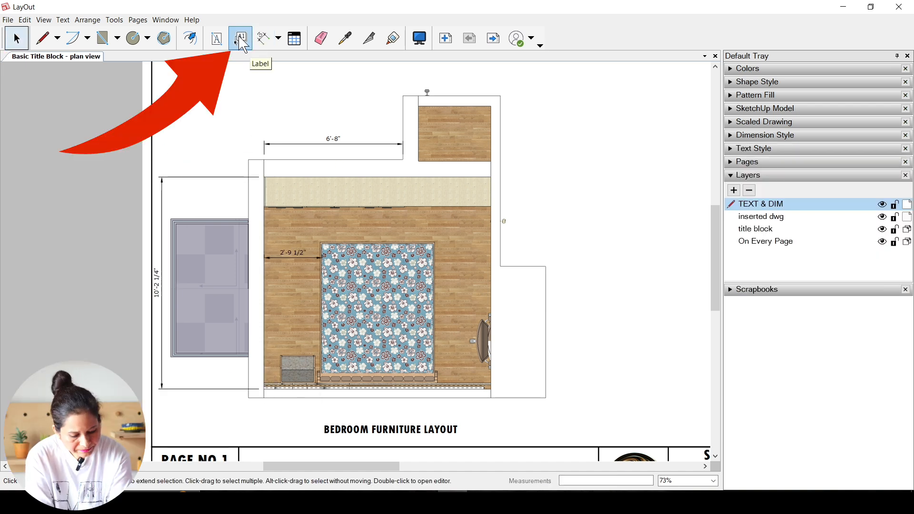
# Step: Label the wooden floor with a leader ending outside the plan, using the suggested "floor" group name as its text
pyautogui.click(241, 38)
pyautogui.click(736, 149)
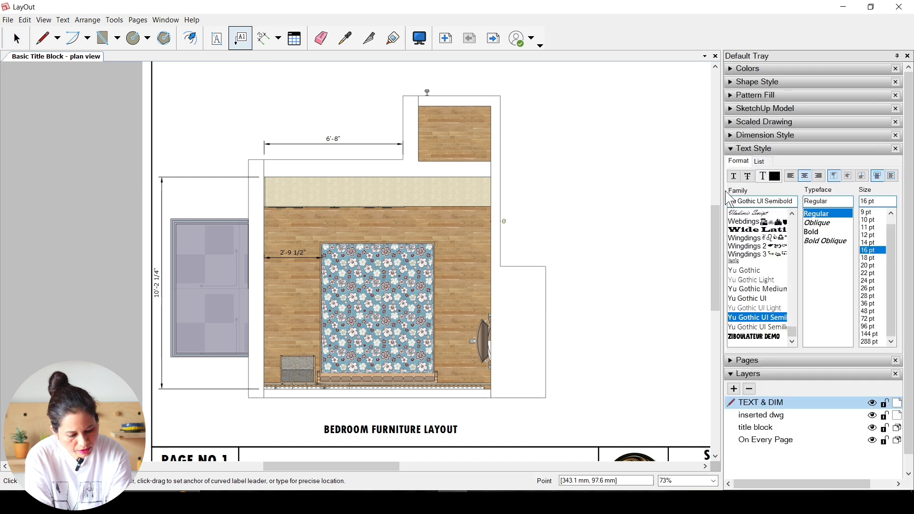
pyautogui.click(480, 230)
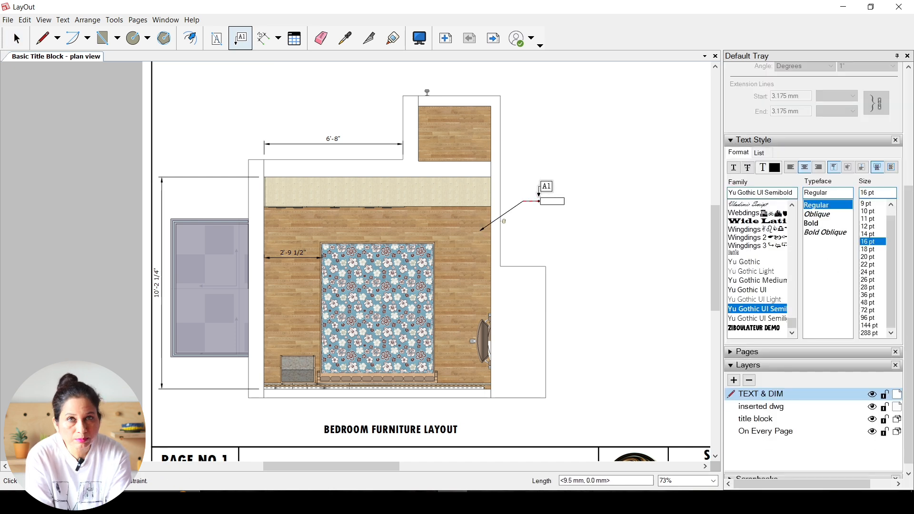
pyautogui.click(539, 201)
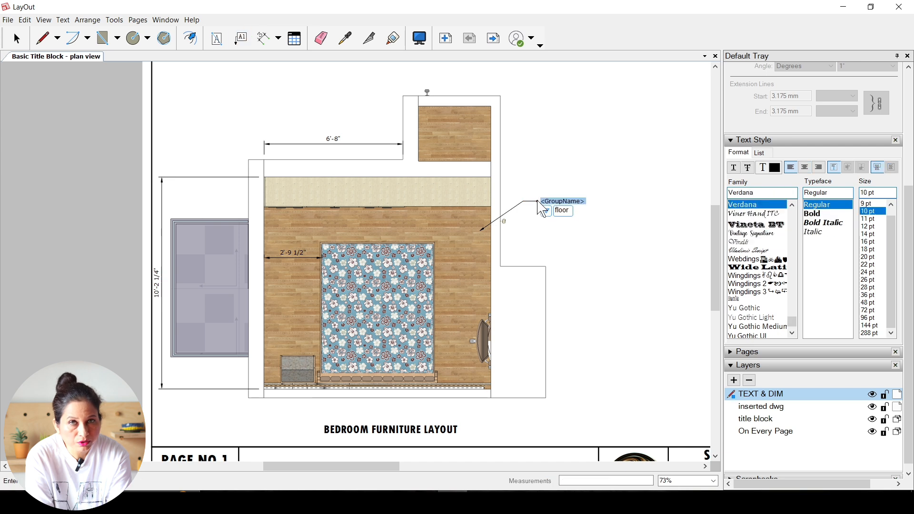
pyautogui.click(562, 211)
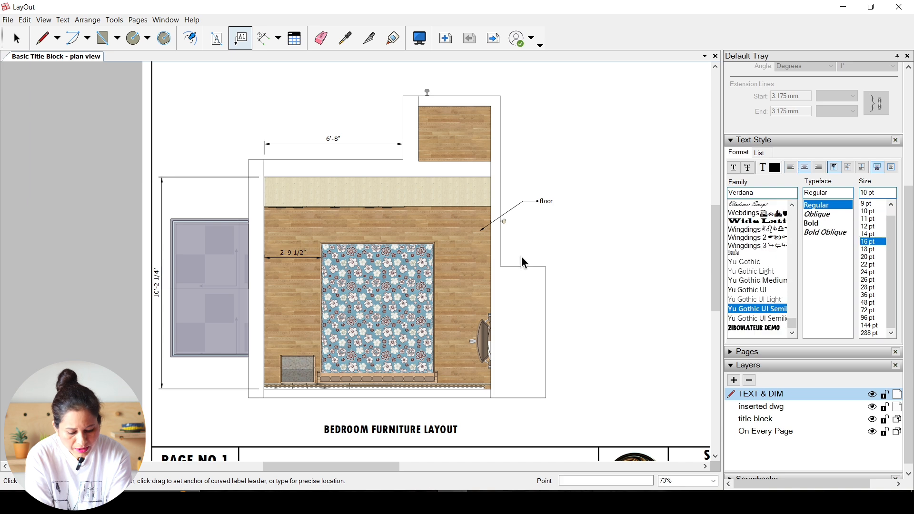
# Step: Select the floor label and change its text colour to red
pyautogui.press('space')
pyautogui.click(541, 204)
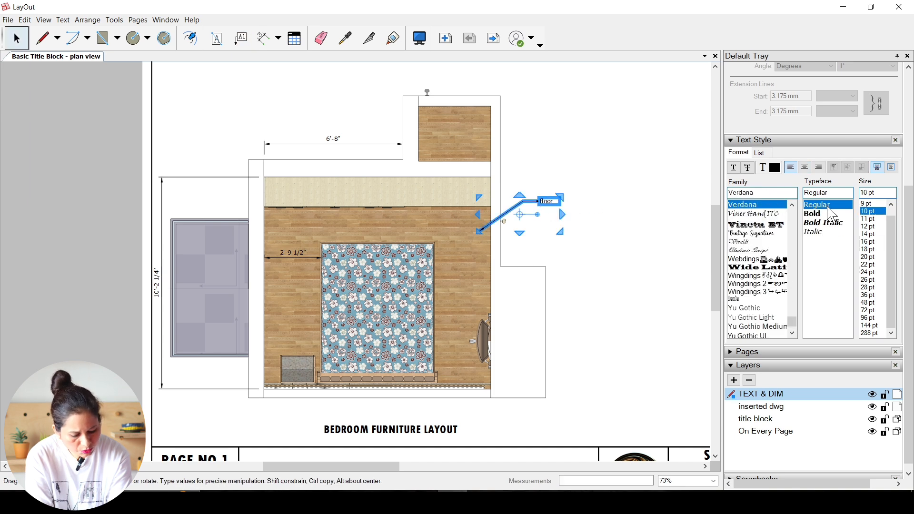
pyautogui.scroll(7, 767, 177)
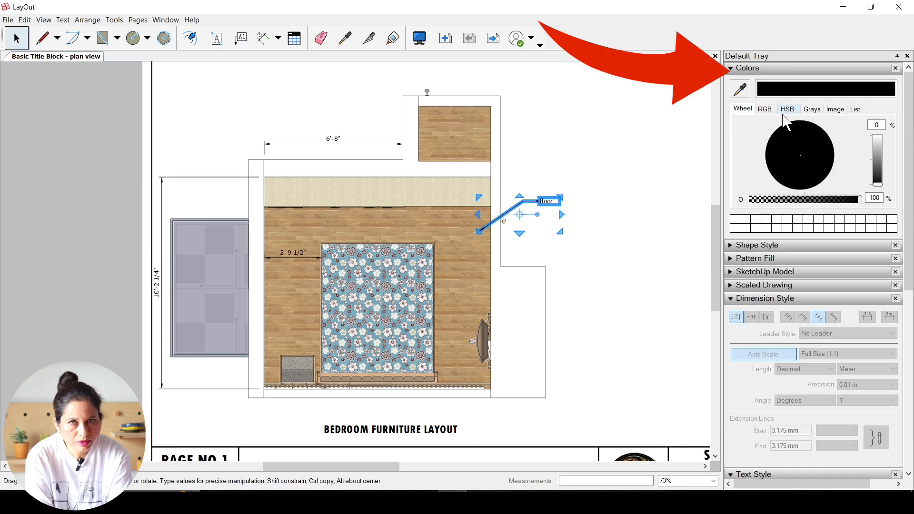
pyautogui.click(765, 109)
pyautogui.click(837, 135)
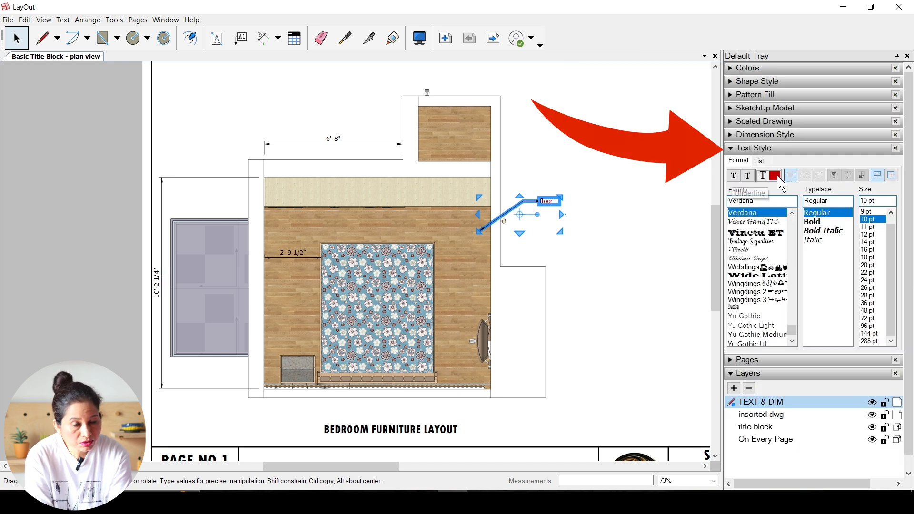
# Step: Set the floor label's typeface to Bold
pyautogui.click(774, 176)
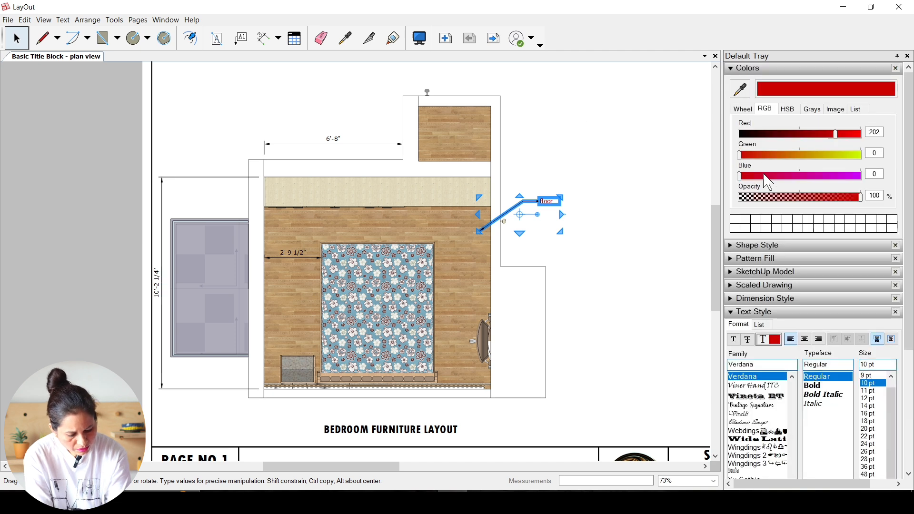
pyautogui.click(733, 69)
pyautogui.click(816, 223)
pyautogui.moveTo(891, 253)
pyautogui.mouseDown()
pyautogui.moveTo(892, 244)
pyautogui.moveTo(891, 253)
pyautogui.mouseUp()
pyautogui.click(760, 161)
pyautogui.click(739, 161)
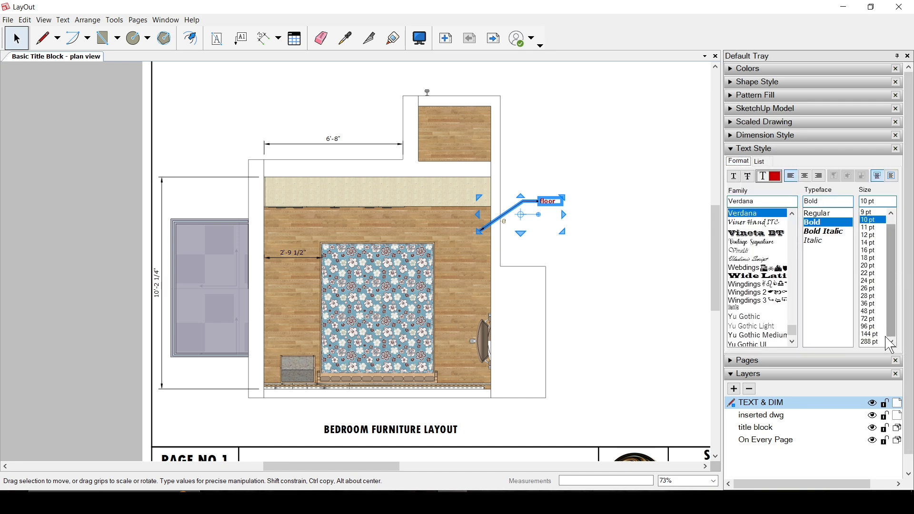
pyautogui.click(609, 229)
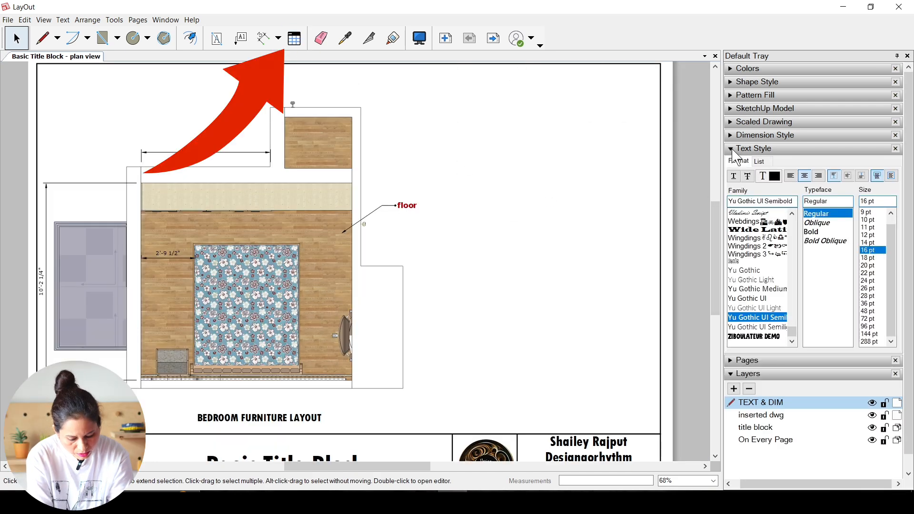
# Step: Draw a table of 5 columns and 10 rows beside the plan, using FilsonProBold text at 16 pt
pyautogui.click(295, 38)
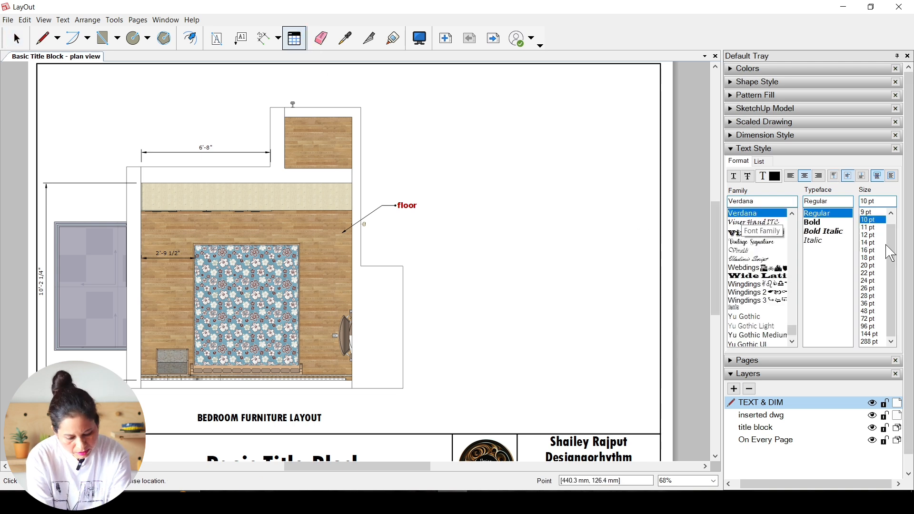
pyautogui.click(871, 250)
pyautogui.scroll(10, 762, 310)
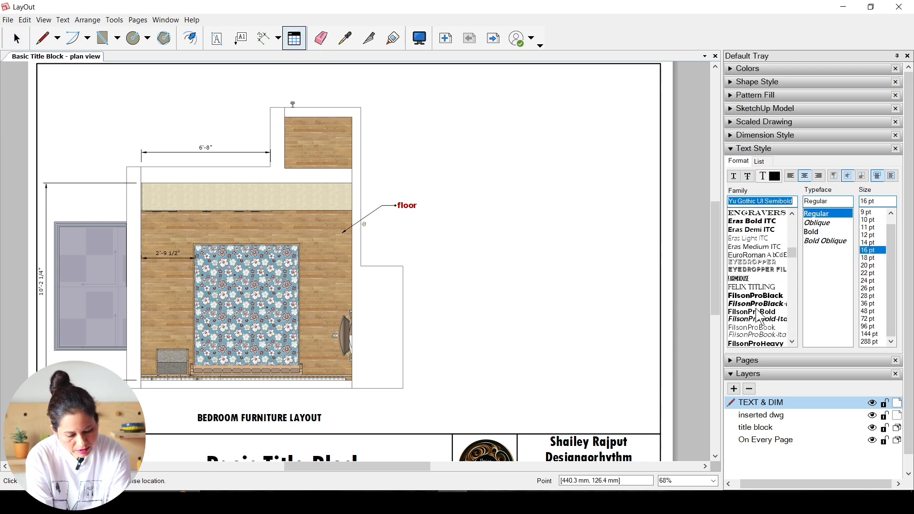
pyautogui.click(761, 313)
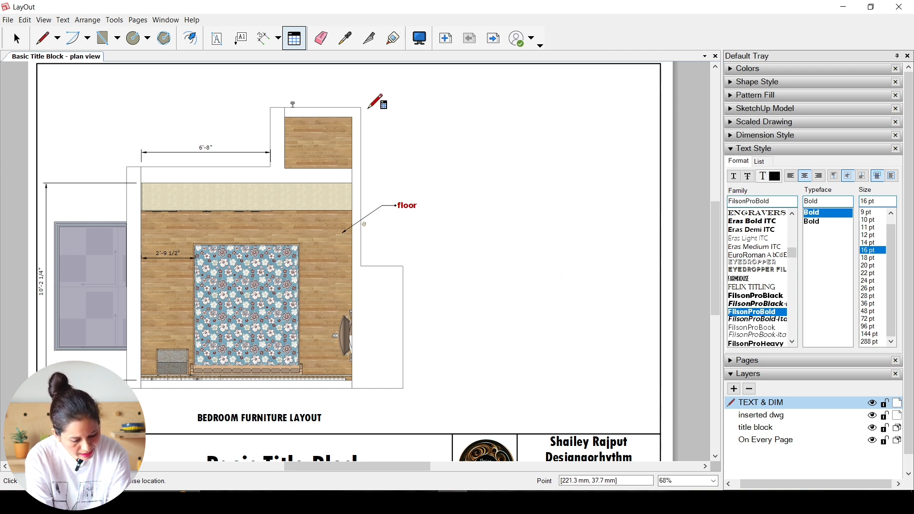
pyautogui.click(446, 107)
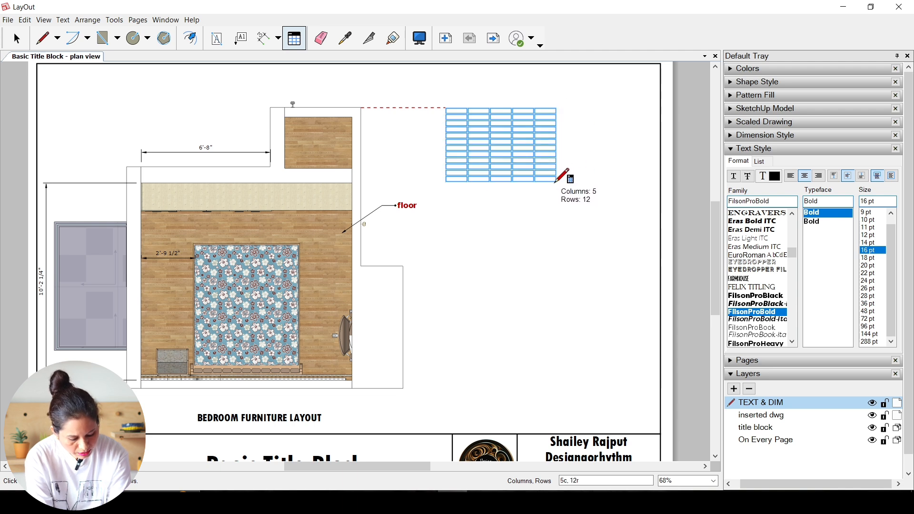
pyautogui.click(554, 172)
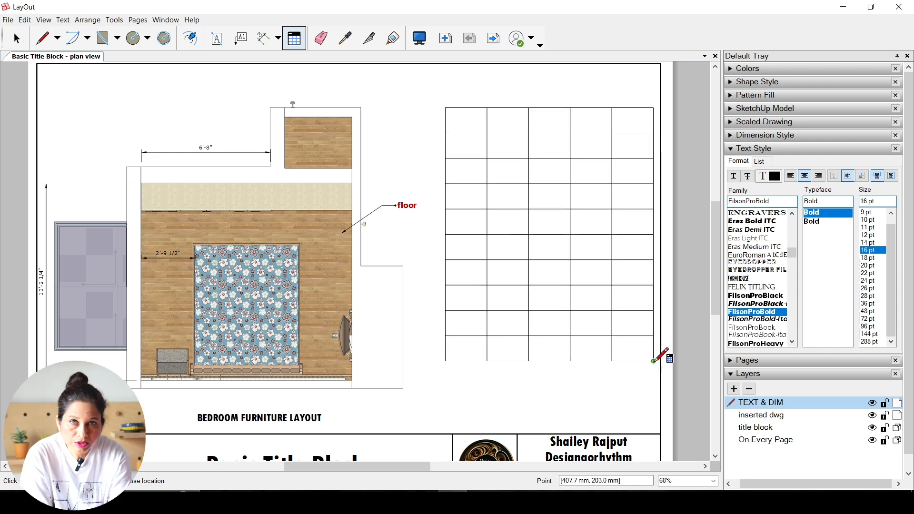
# Step: Set the whole table's text size to 12 pt
pyautogui.press('space')
pyautogui.click(527, 221)
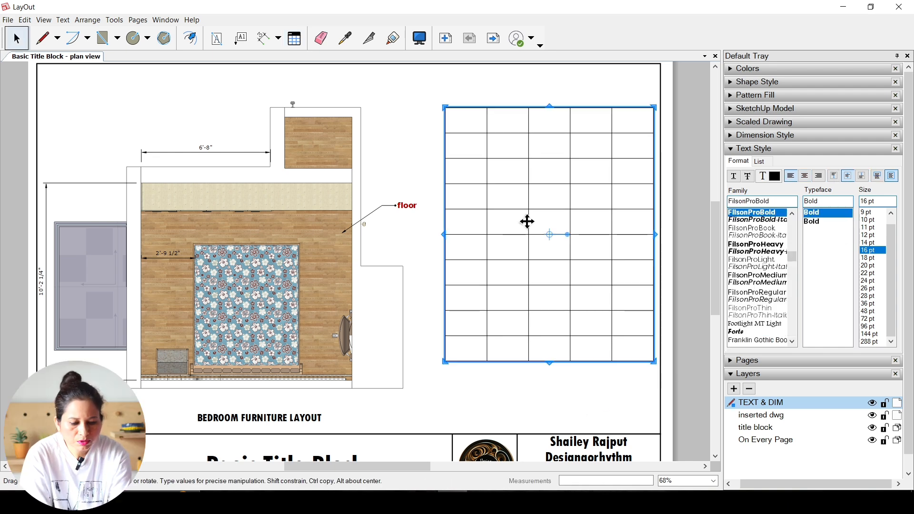
pyautogui.click(872, 235)
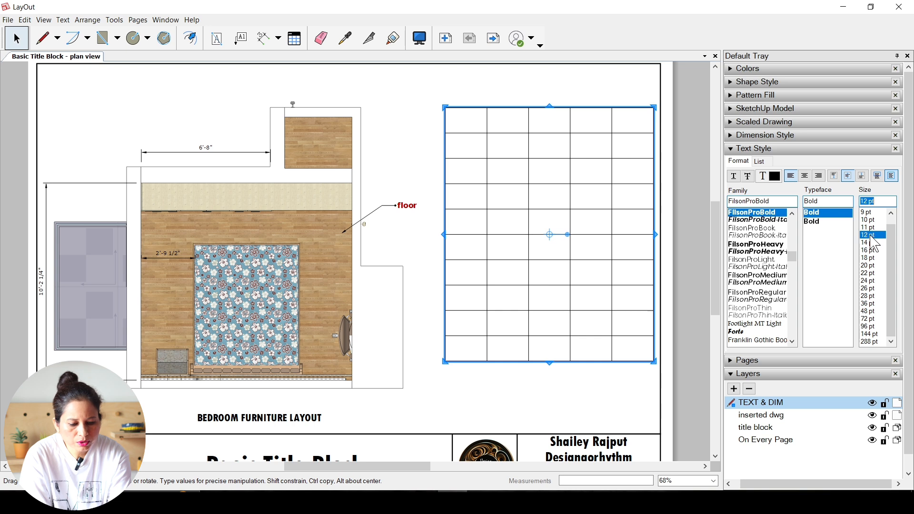
# Step: Resize the table with a narrower first column, wider second column and taller header row, and stretch it outward beside the plan
pyautogui.doubleClick(465, 129)
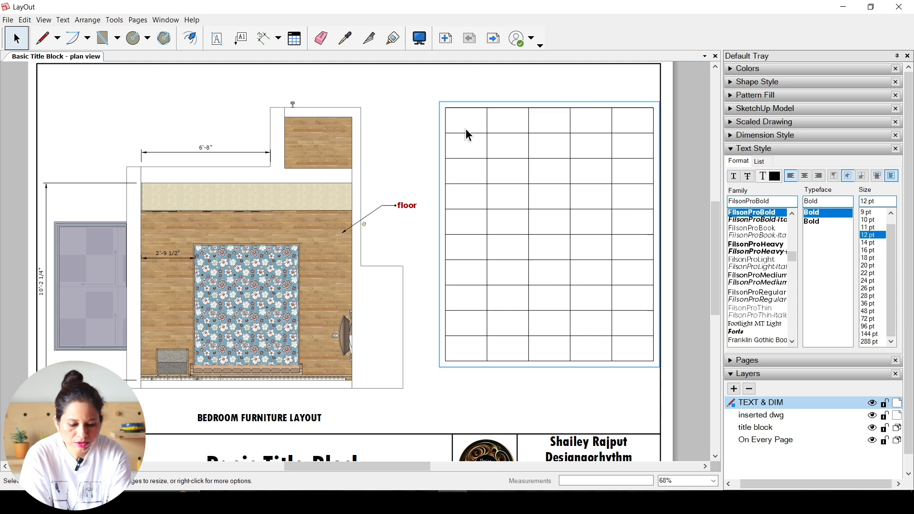
pyautogui.moveTo(479, 134); pyautogui.dragTo(533, 161)
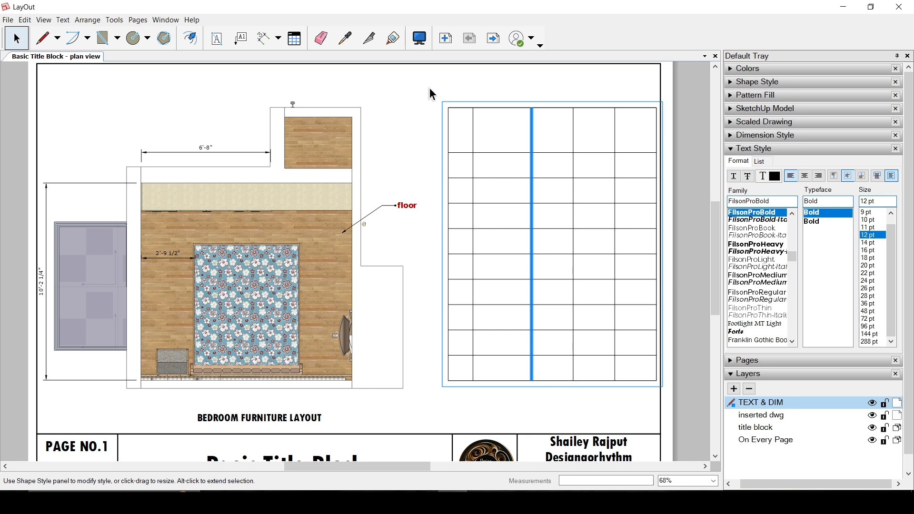
pyautogui.click(448, 94)
pyautogui.click(471, 244)
pyautogui.moveTo(445, 245); pyautogui.dragTo(432, 244)
pyautogui.moveTo(544, 379); pyautogui.dragTo(543, 388)
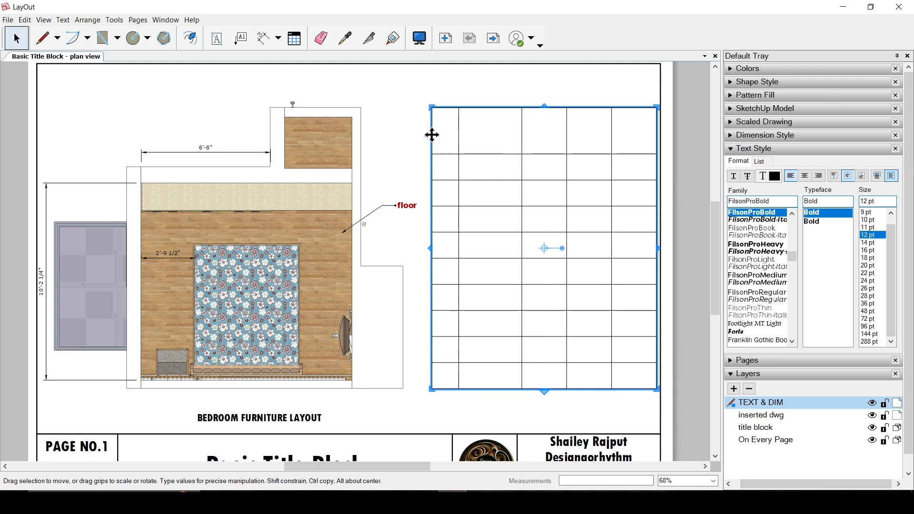
# Step: Fill the table's header row with S.NO., PARTICULARS, LENGTH, BREADTH and HEIGHT
pyautogui.doubleClick(449, 136)
pyautogui.click(447, 138)
pyautogui.doubleClick(452, 133)
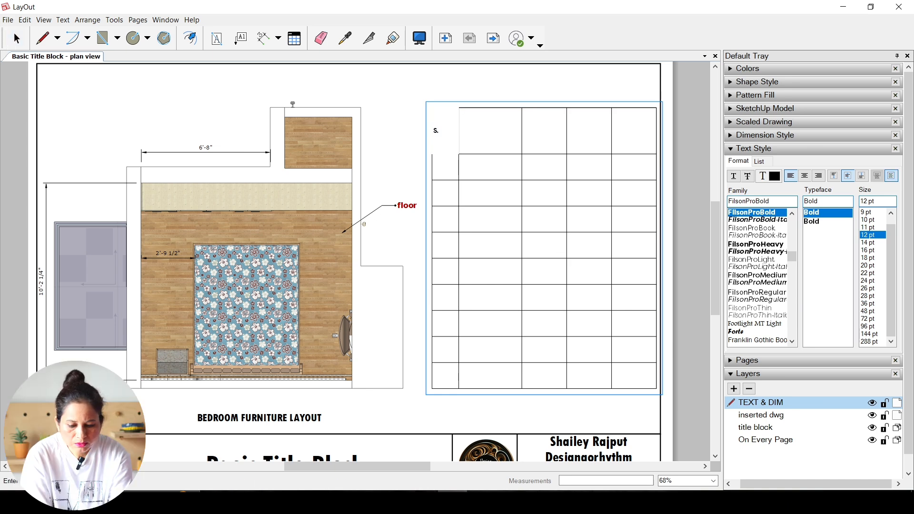
pyautogui.doubleClick(480, 134)
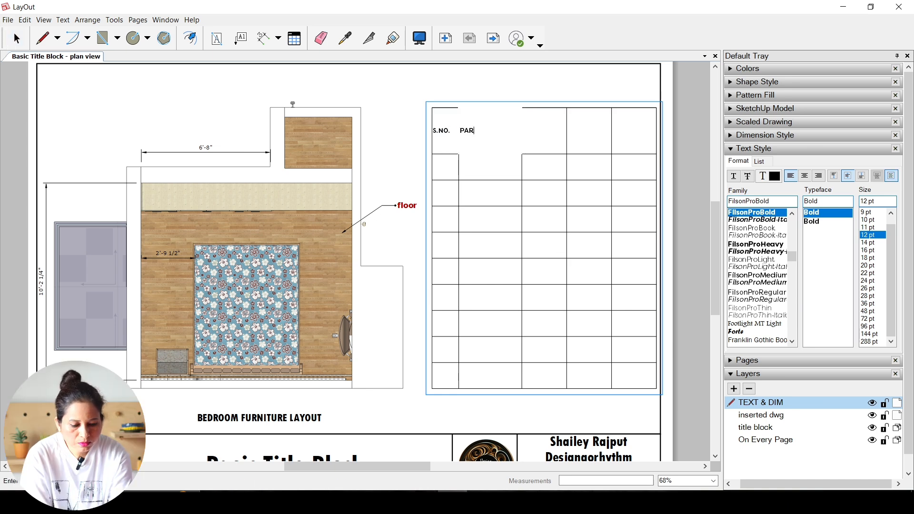
pyautogui.press('Tab')
pyautogui.press('Tab')
pyautogui.press('Tab')
pyautogui.press('Escape')
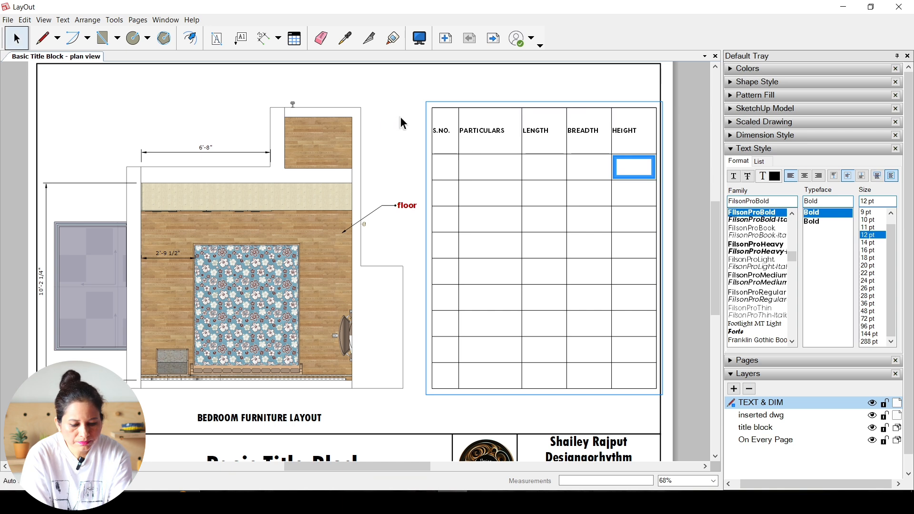
pyautogui.click(402, 103)
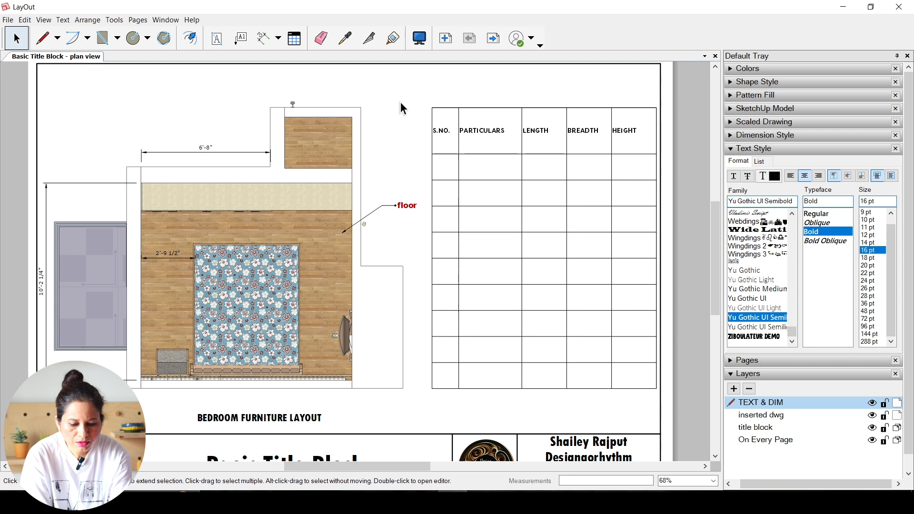
# Step: Centre the text horizontally in all cells of the table
pyautogui.click(441, 139)
pyautogui.click(442, 138)
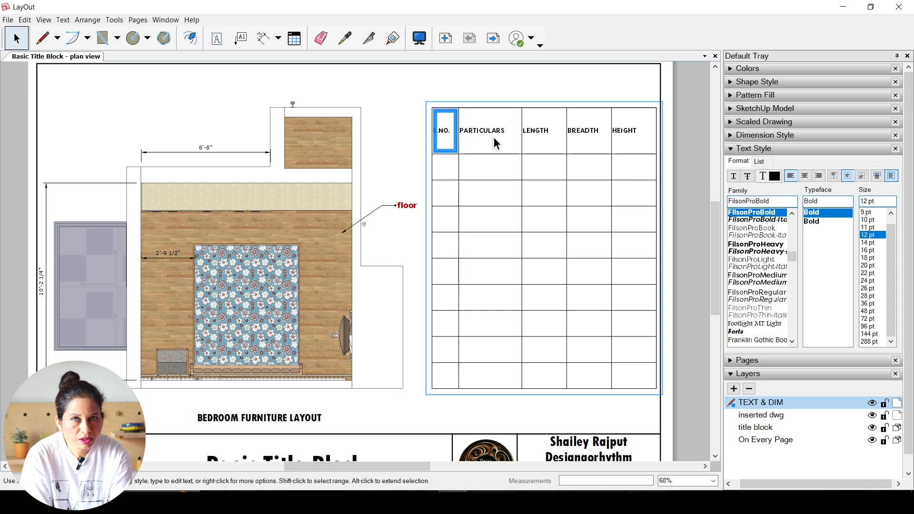
pyautogui.keyDown('shift'); pyautogui.click(633, 140); pyautogui.keyUp('shift')
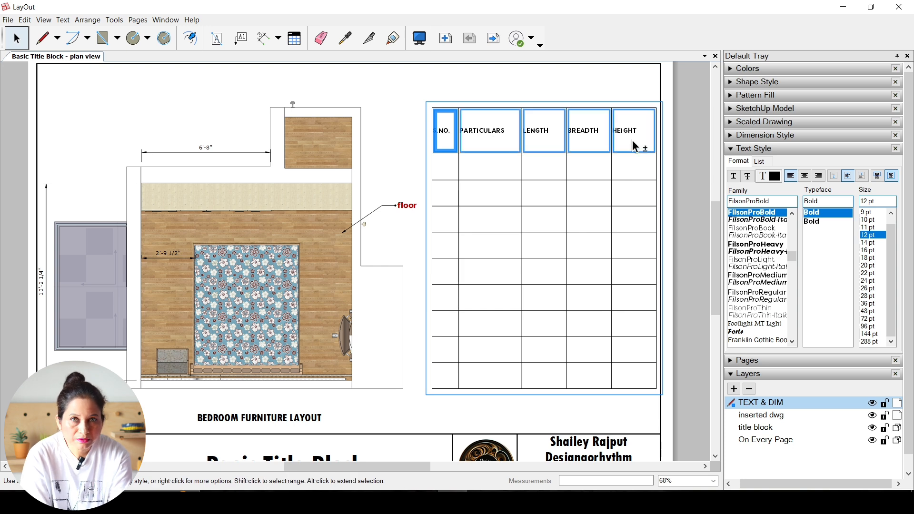
pyautogui.keyDown('shift'); pyautogui.click(644, 376); pyautogui.keyUp('shift')
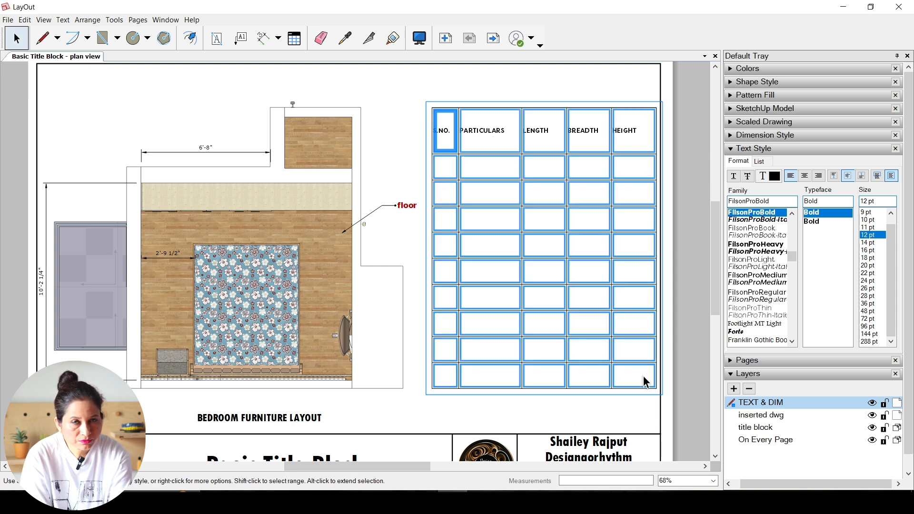
pyautogui.click(806, 179)
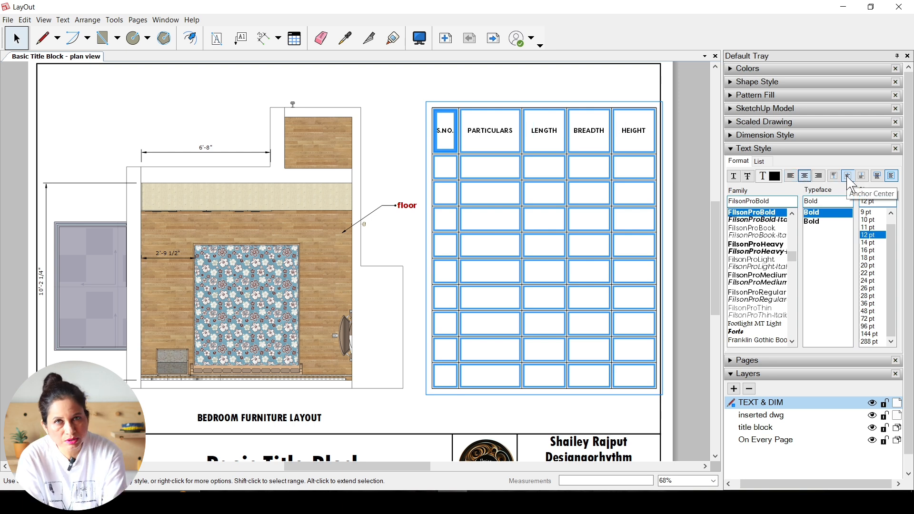
pyautogui.click(697, 239)
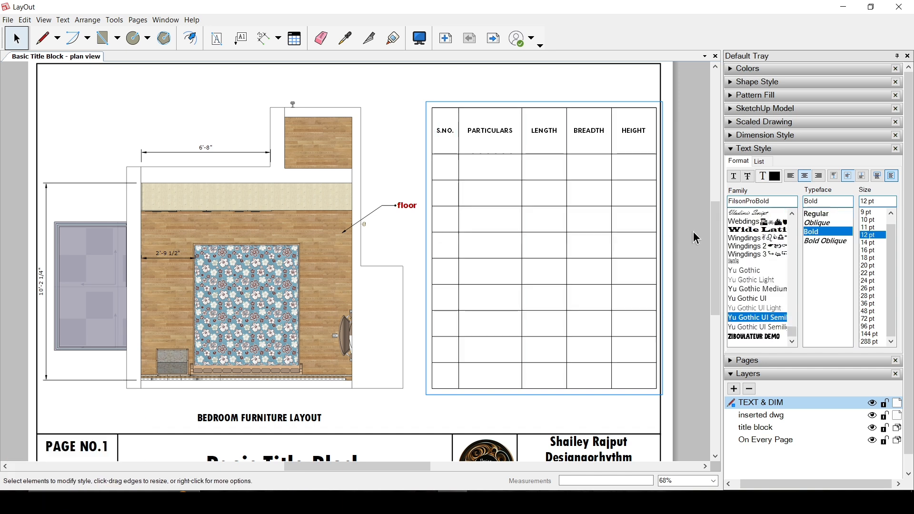
# Step: Fill the first row under the headings with 1, ROOM DIM., 12', 10' and 9'6", and shift the table slightly down towards the plan
pyautogui.doubleClick(445, 166)
pyautogui.write('1')
pyautogui.press('Tab')
pyautogui.write('ROOM DIM.')
pyautogui.press('Tab')
pyautogui.write("12'")
pyautogui.press('Tab')
pyautogui.write("10'")
pyautogui.press('Tab')
pyautogui.write("9'")
pyautogui.click(403, 122)
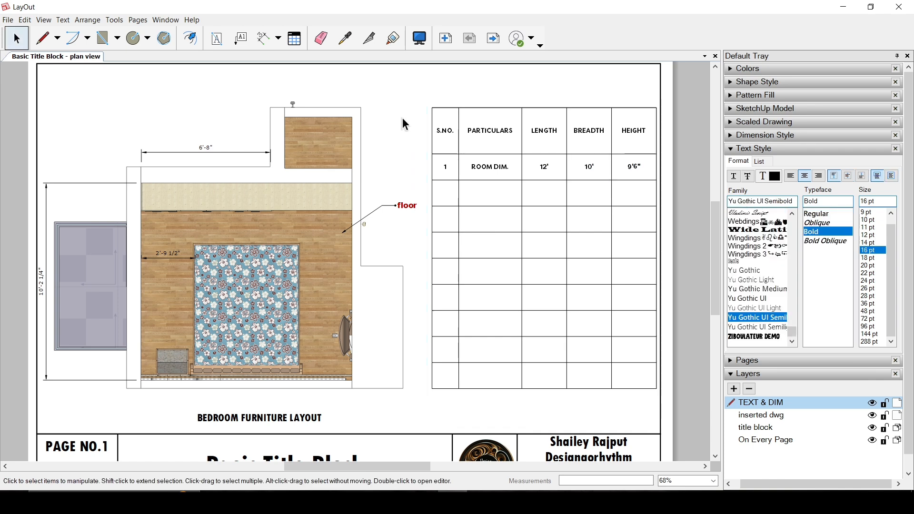
pyautogui.moveTo(519, 232); pyautogui.dragTo(511, 242)
pyautogui.click(429, 89)
# Step: Change the drawing title in the title block to BEDROOM PLAN VIEW
pyautogui.scroll(-2, 530, 166)
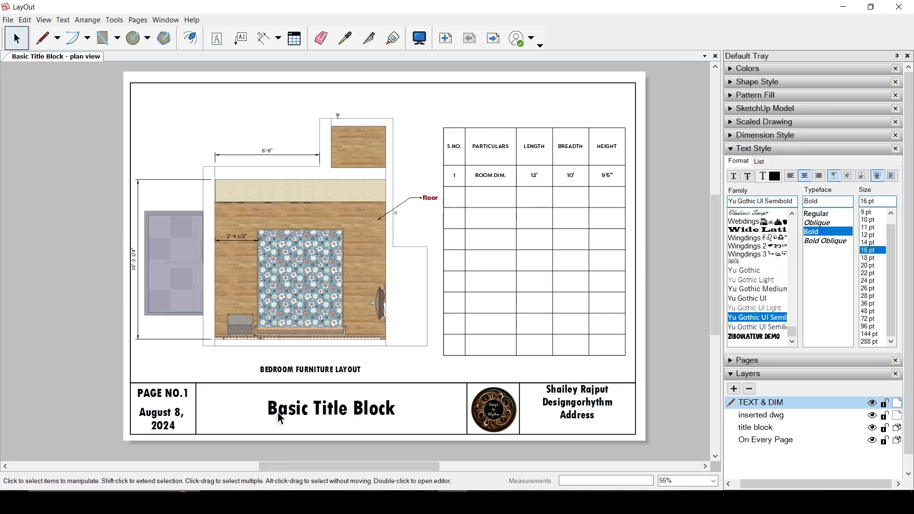
pyautogui.doubleClick(324, 411)
pyautogui.write('BEDROOM PLAN VIEW')
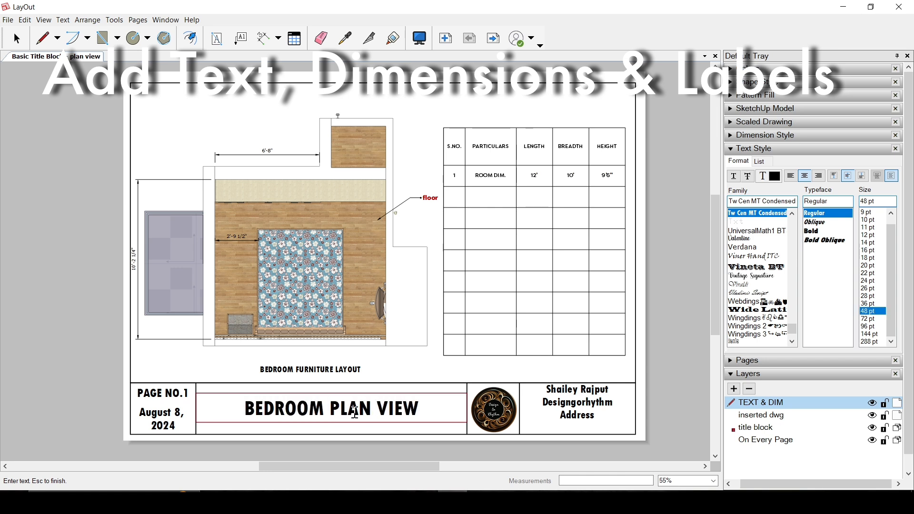
pyautogui.click(657, 390)
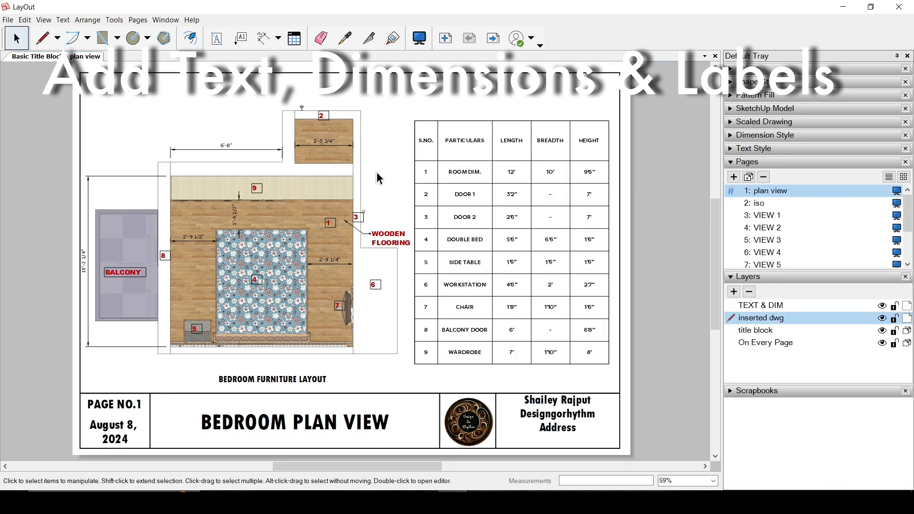
# Step: Open the ELEVATION 1 page and make TEXT & DIM the active layer
pyautogui.scroll(-2, 772, 209)
pyautogui.click(776, 233)
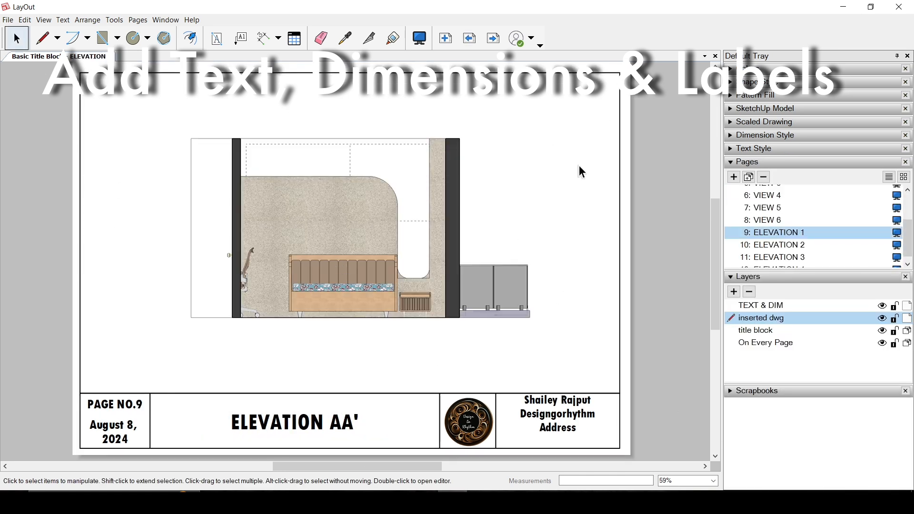
pyautogui.click(762, 306)
# Step: Dimension the elevation's overall height, placing the dimension line well outside the drawing near the page border
pyautogui.click(762, 135)
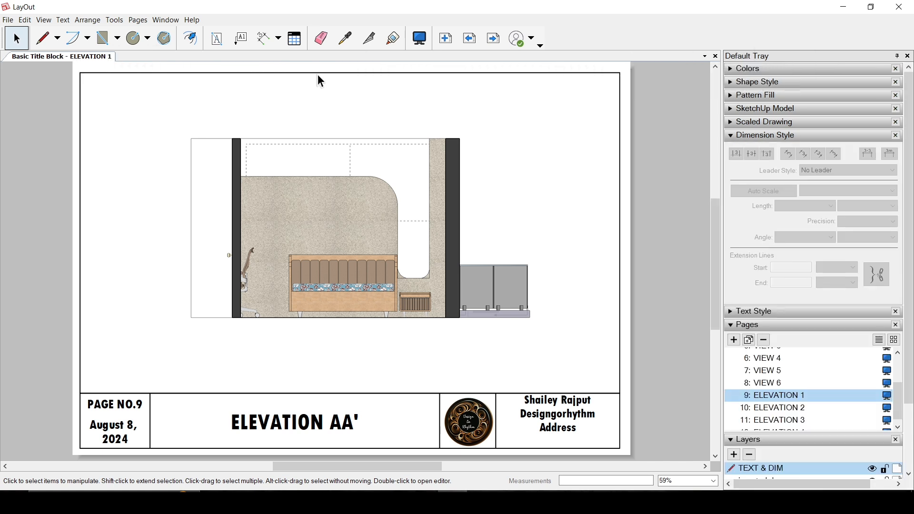
pyautogui.click(264, 38)
pyautogui.click(191, 139)
pyautogui.click(191, 318)
pyautogui.click(98, 286)
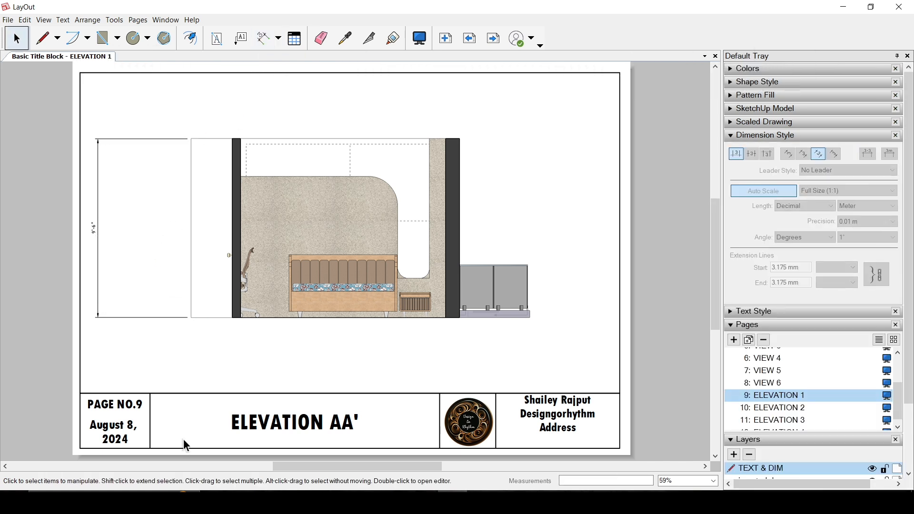
# Step: Dimension the height of the curved bed-back panel from the floor and set its extension lines' start gap to 4 inches
pyautogui.click(268, 177)
pyautogui.click(268, 317)
pyautogui.click(119, 295)
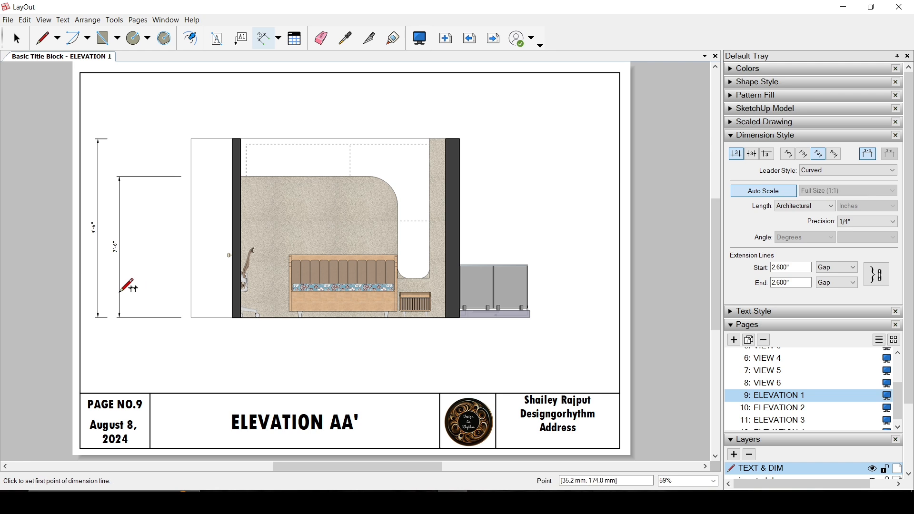
pyautogui.press('space')
pyautogui.write('4')
pyautogui.press('Return')
pyautogui.click(594, 178)
# Step: Dimension the bed's height from the floor and set its extension lines' start gap to 4.5 inches
pyautogui.click(261, 38)
pyautogui.click(308, 255)
pyautogui.click(307, 317)
pyautogui.click(137, 304)
pyautogui.press('space')
pyautogui.moveTo(798, 267); pyautogui.dragTo(752, 267)
pyautogui.write('4.5')
pyautogui.press('Return')
pyautogui.click(507, 178)
# Step: Label the white wall part with the suggested group name "bed back wall part 3" and the beige strip beside it as "wooden panel"
pyautogui.click(241, 38)
pyautogui.click(423, 151)
pyautogui.doubleClick(518, 152)
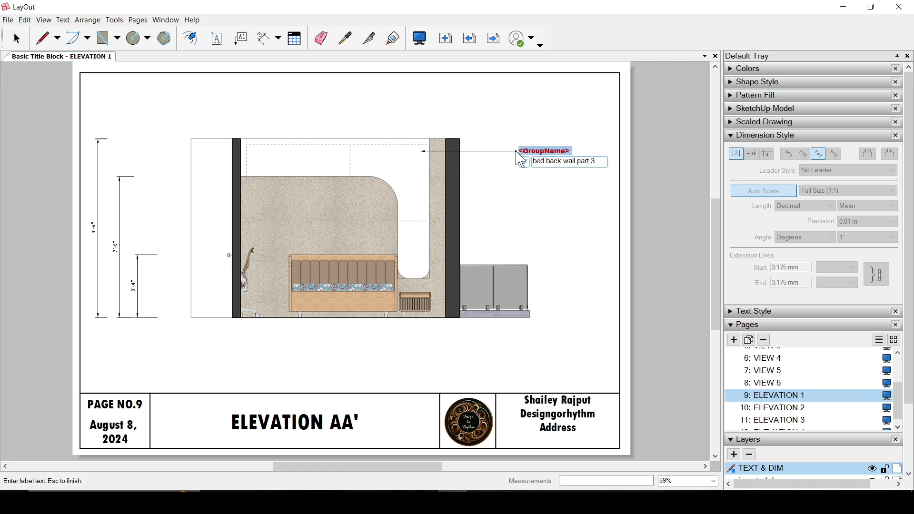
pyautogui.click(574, 166)
pyautogui.click(439, 182)
pyautogui.doubleClick(518, 182)
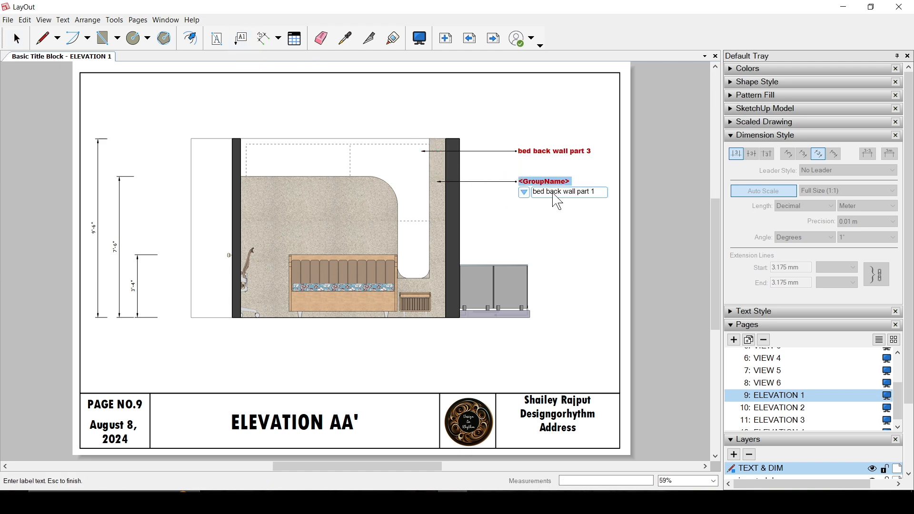
pyautogui.write('wooden panel')
pyautogui.press('Escape')
# Step: Label the bed as DOUBLE BED and the small cabinet beside it as SIDE TABLE, with both texts outside the drawing
pyautogui.click(399, 257)
pyautogui.doubleClick(518, 257)
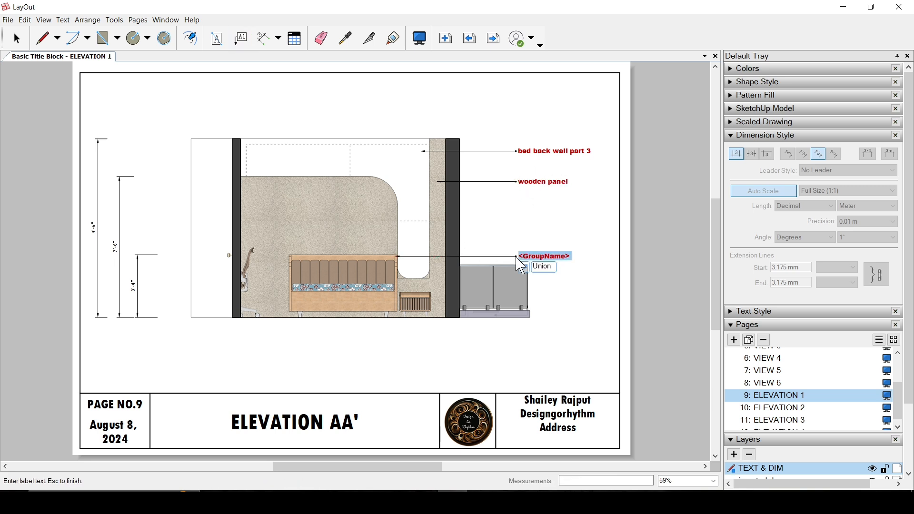
pyautogui.write('DOUBLE BED')
pyautogui.press('Escape')
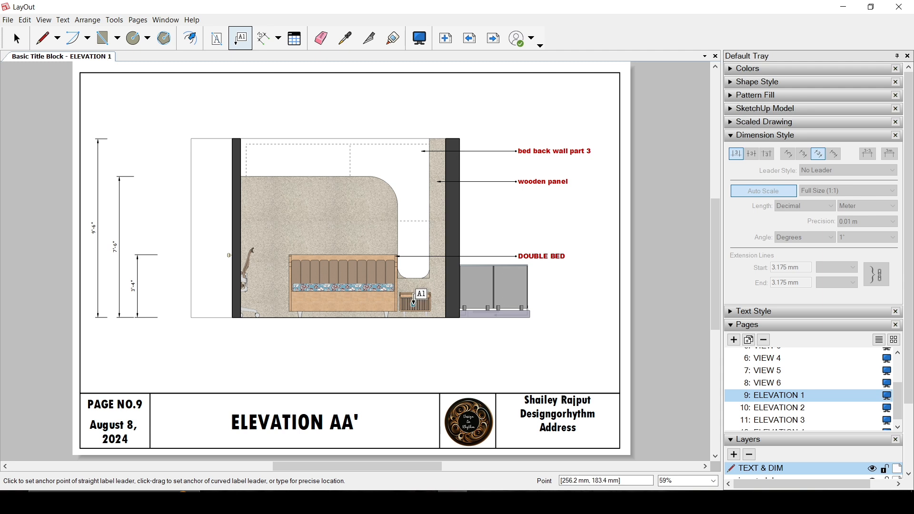
pyautogui.click(414, 304)
pyautogui.doubleClick(533, 304)
pyautogui.write('SIDE TABLE')
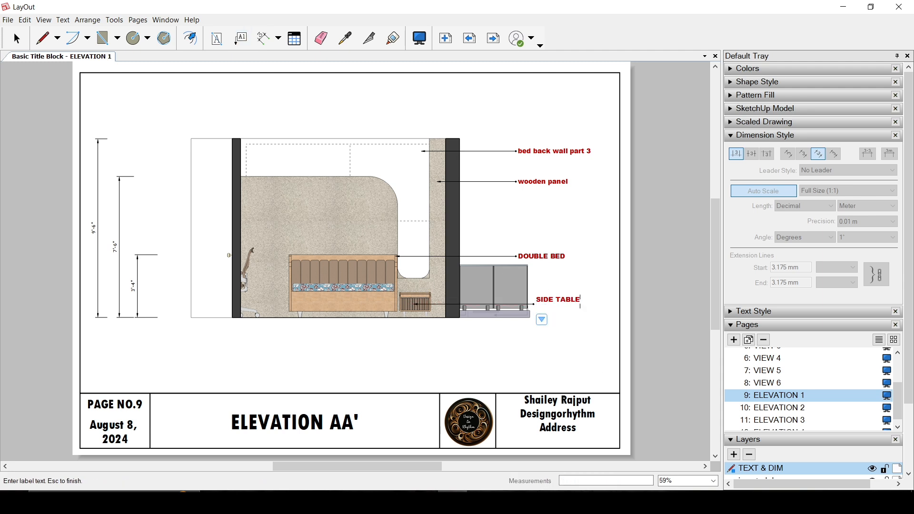
# Step: Finish the side table label and label the grey panels beyond the wall as BALCONY RAILING, with the text outside the drawing
pyautogui.press('Escape')
pyautogui.press('space')
pyautogui.scroll(2, 476, 190)
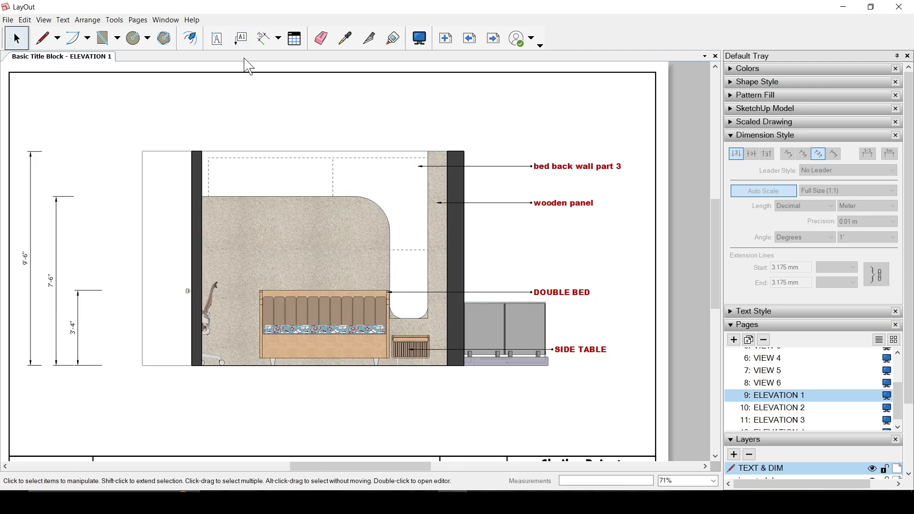
pyautogui.click(241, 38)
pyautogui.click(483, 319)
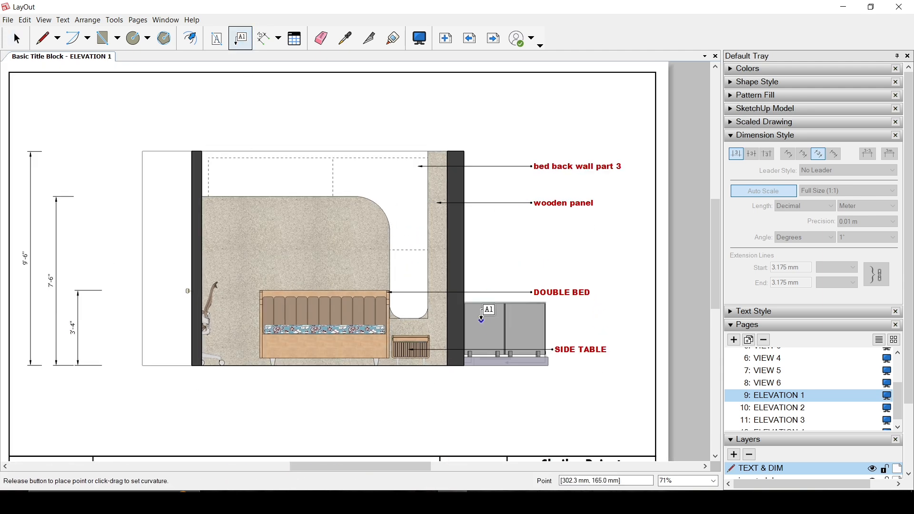
pyautogui.click(533, 270)
pyautogui.write('BALCONY RAIL')
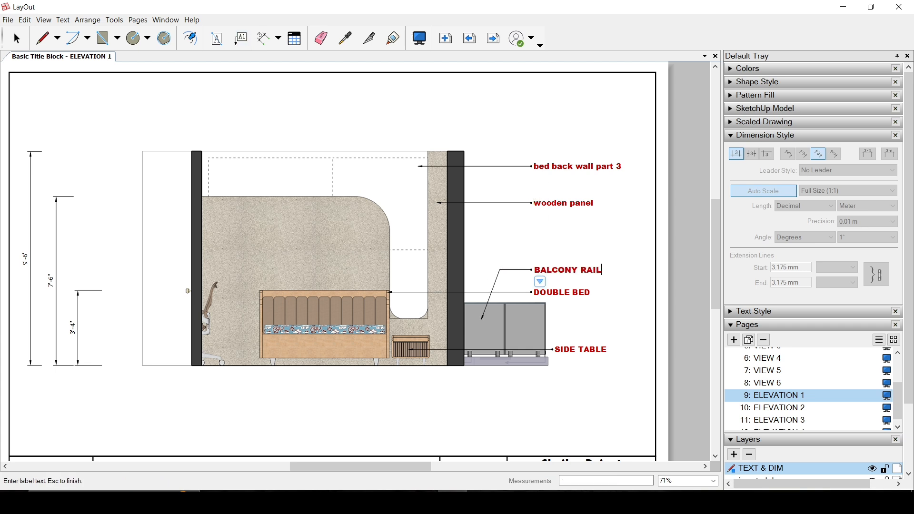
pyautogui.write('ING')
pyautogui.press('Escape')
pyautogui.press('space')
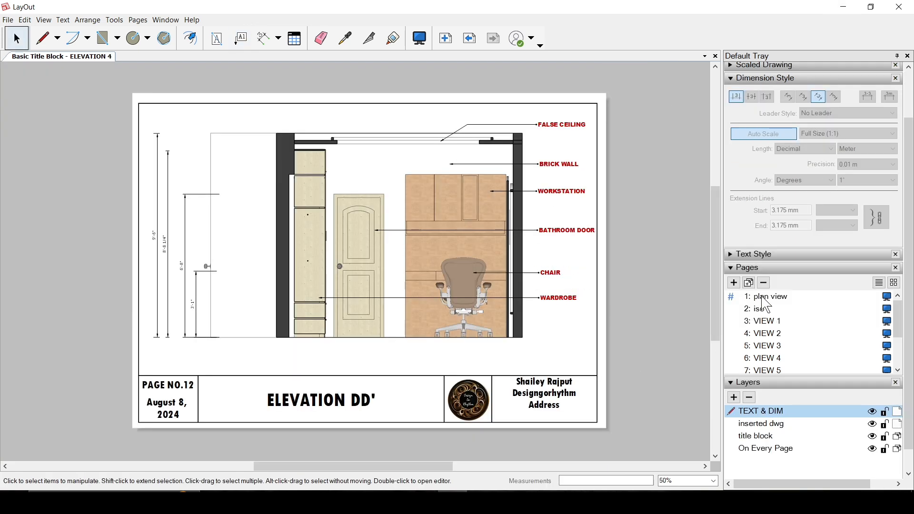
# Step: Review the document's pages in order, from the plan view through the iso, perspective views and elevations to ELEVATION 4
pyautogui.click(767, 300)
pyautogui.click(766, 309)
pyautogui.click(768, 322)
pyautogui.click(769, 334)
pyautogui.click(771, 346)
pyautogui.click(772, 359)
pyautogui.click(779, 371)
pyautogui.scroll(-2, 781, 342)
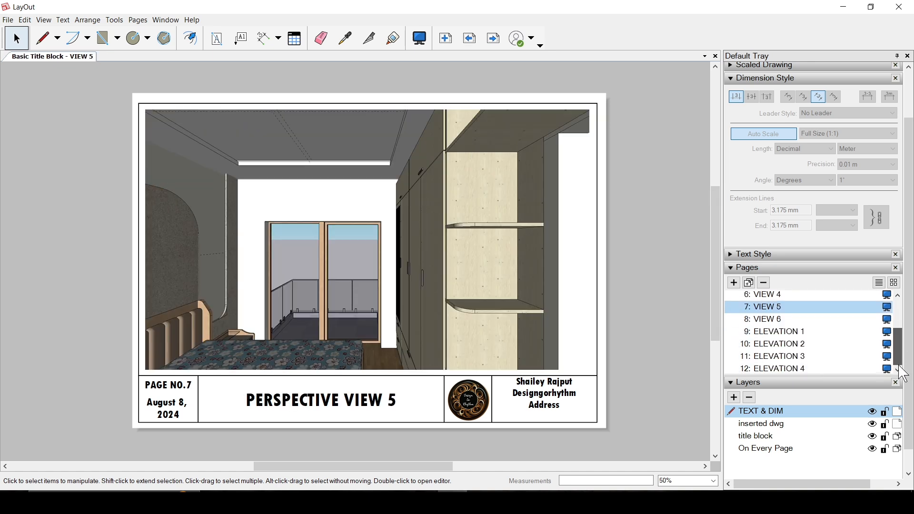
pyautogui.click(781, 319)
pyautogui.click(788, 334)
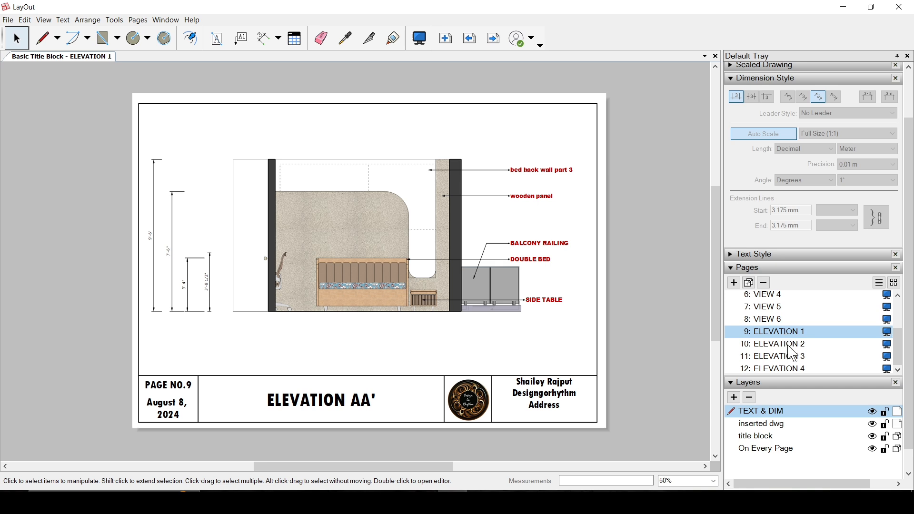
pyautogui.click(793, 346)
pyautogui.click(793, 357)
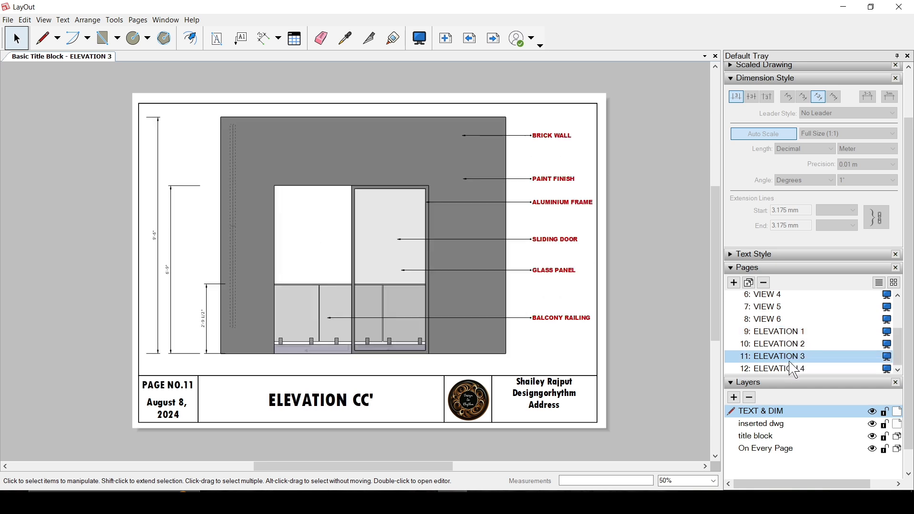
pyautogui.click(795, 369)
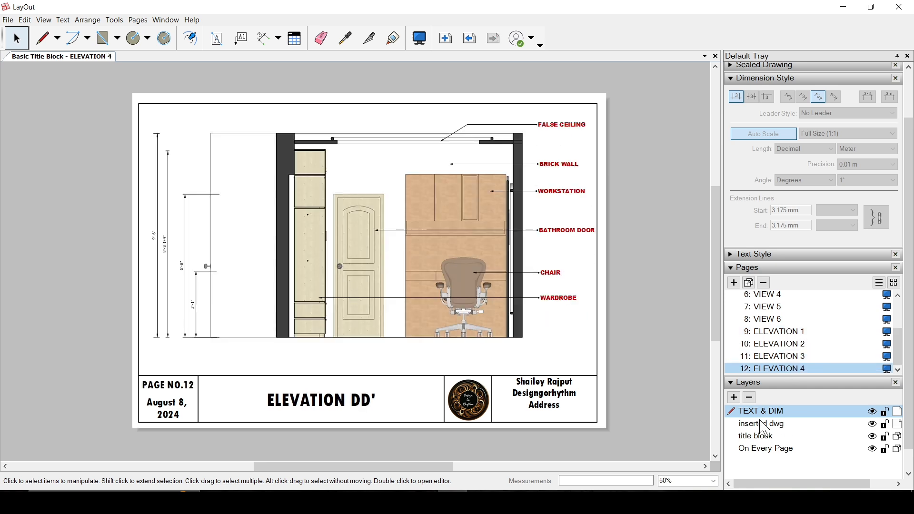
# Step: Lock the "inserted dwg" layer
pyautogui.click(734, 78)
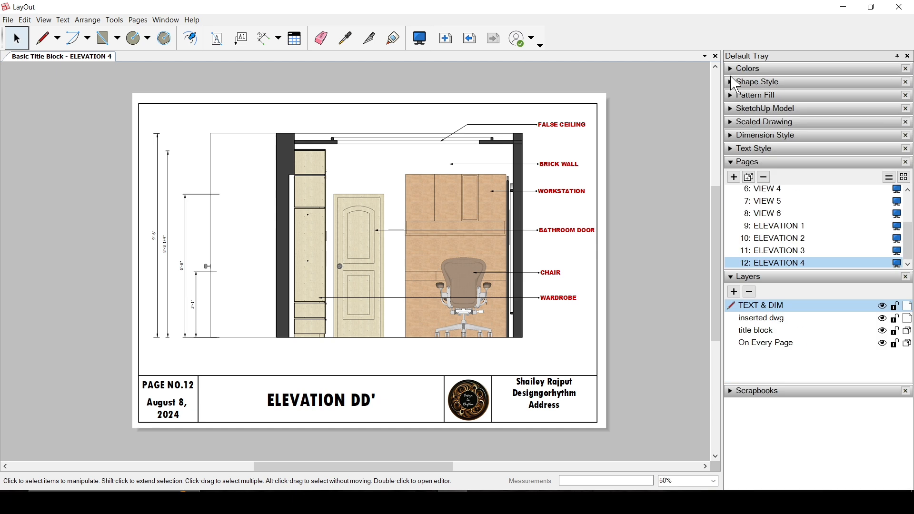
pyautogui.click(746, 320)
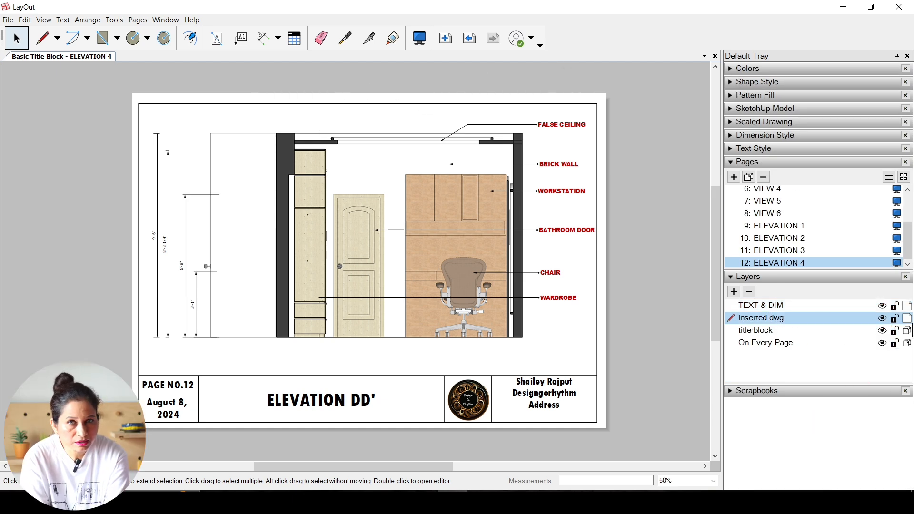
pyautogui.click(896, 319)
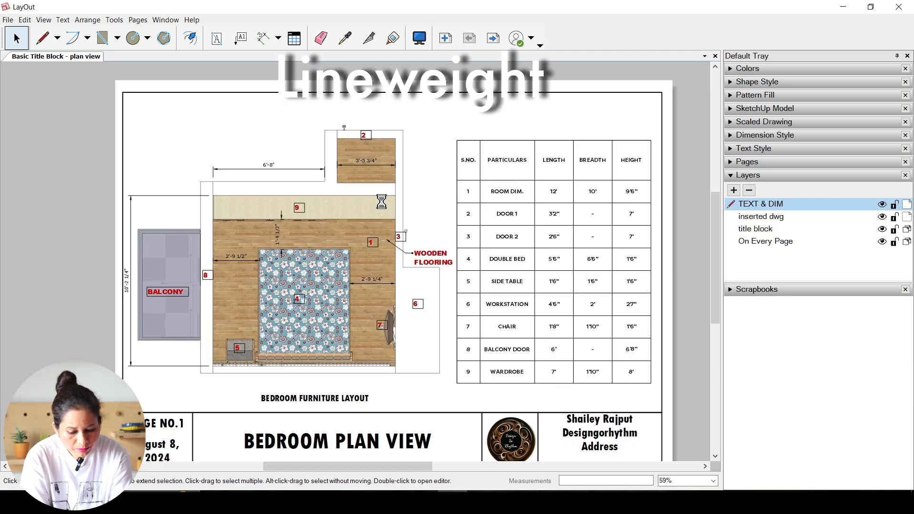
# Step: Set the plan viewport's line scale to 2 pt with a 2 x multiplier
pyautogui.click(381, 201)
pyautogui.click(731, 109)
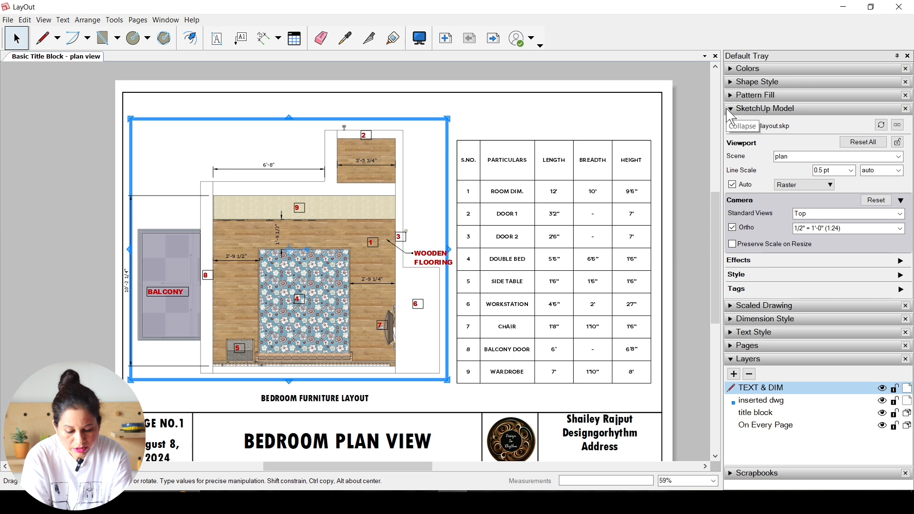
pyautogui.click(900, 275)
pyautogui.click(898, 276)
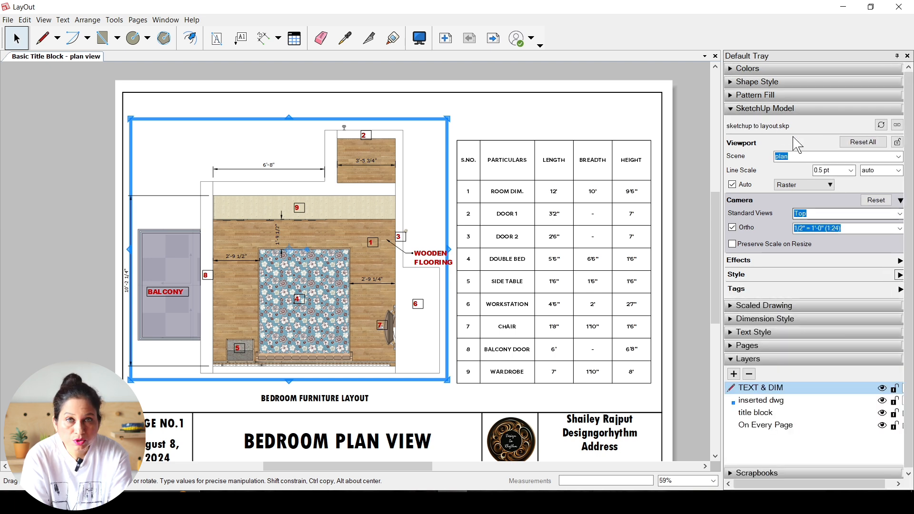
pyautogui.doubleClick(419, 181)
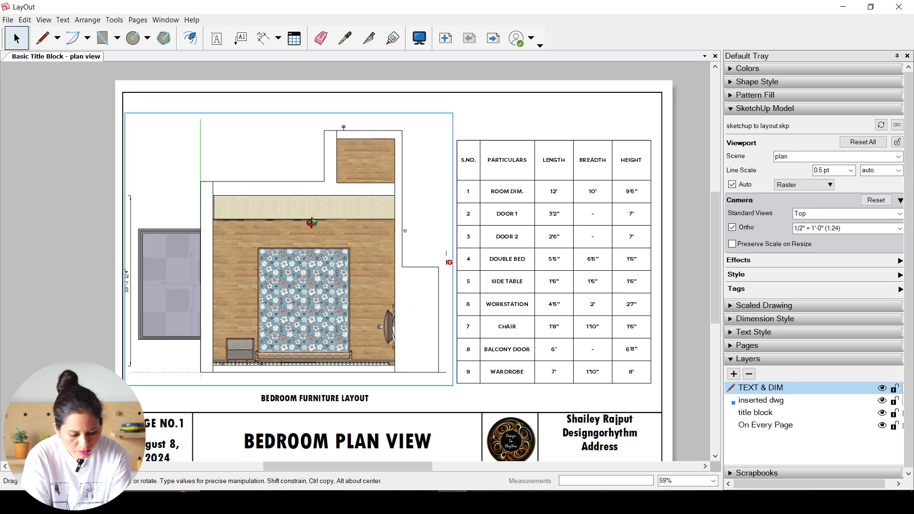
pyautogui.click(851, 171)
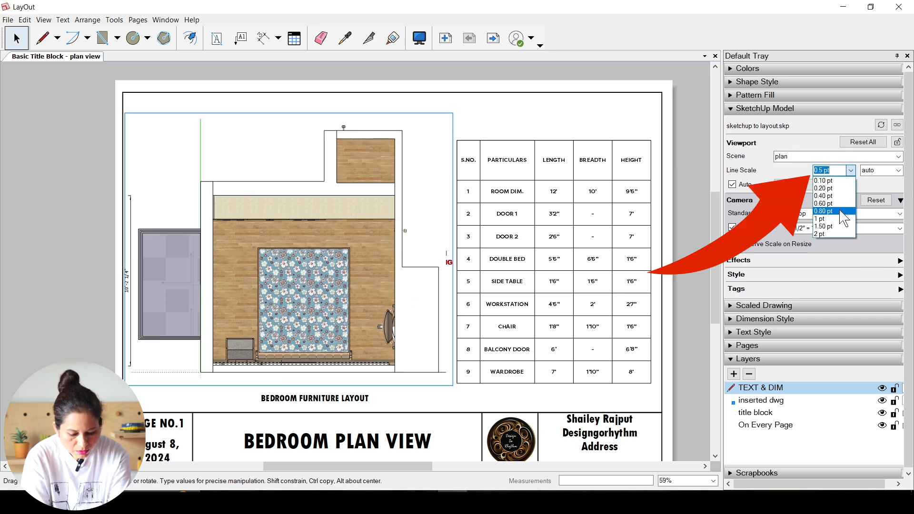
pyautogui.click(824, 233)
pyautogui.click(898, 170)
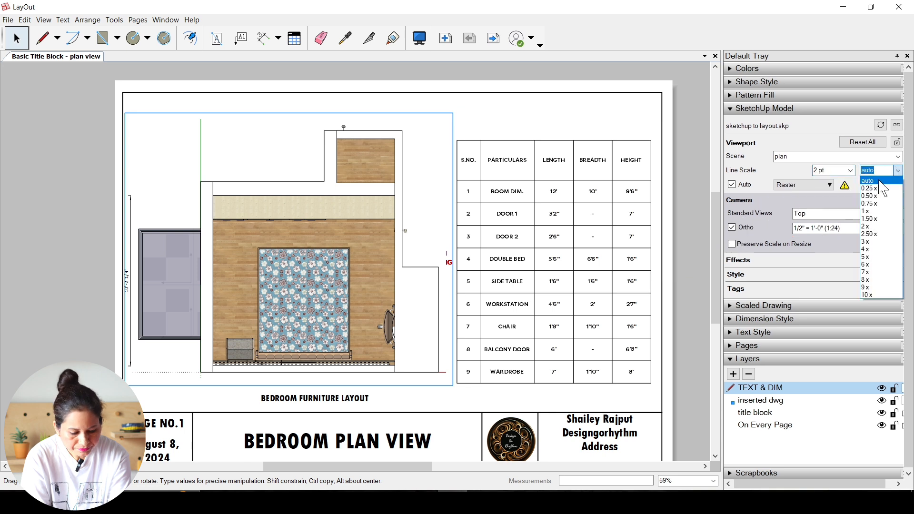
pyautogui.click(873, 226)
pyautogui.click(494, 133)
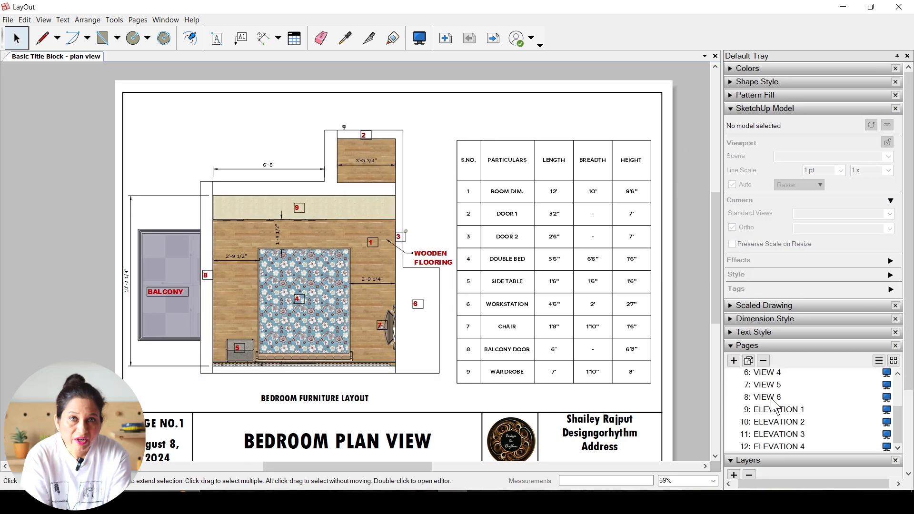
# Step: Set the line scale of the viewport on the ELEVATION 1 page to 1 pt with a 1 x multiplier
pyautogui.click(775, 409)
pyautogui.click(741, 346)
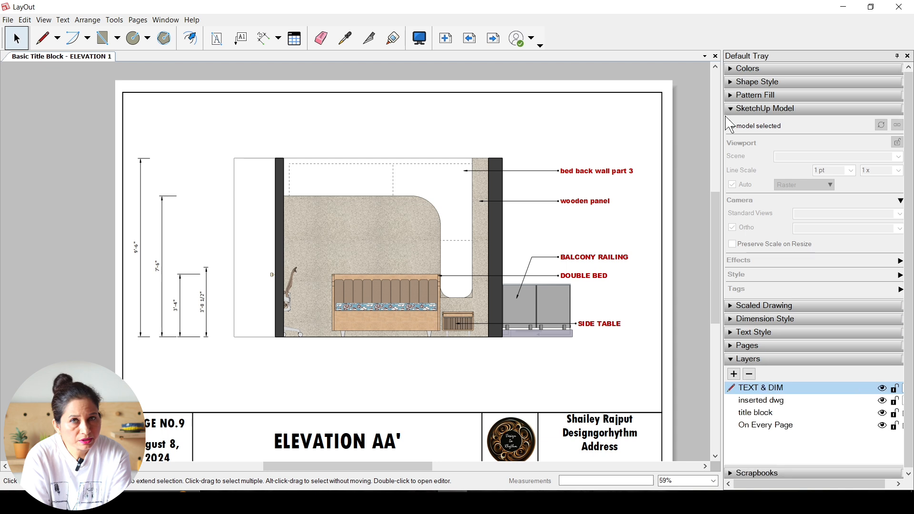
pyautogui.click(414, 255)
pyautogui.click(851, 171)
pyautogui.click(820, 220)
pyautogui.click(899, 170)
pyautogui.click(871, 217)
pyautogui.click(636, 193)
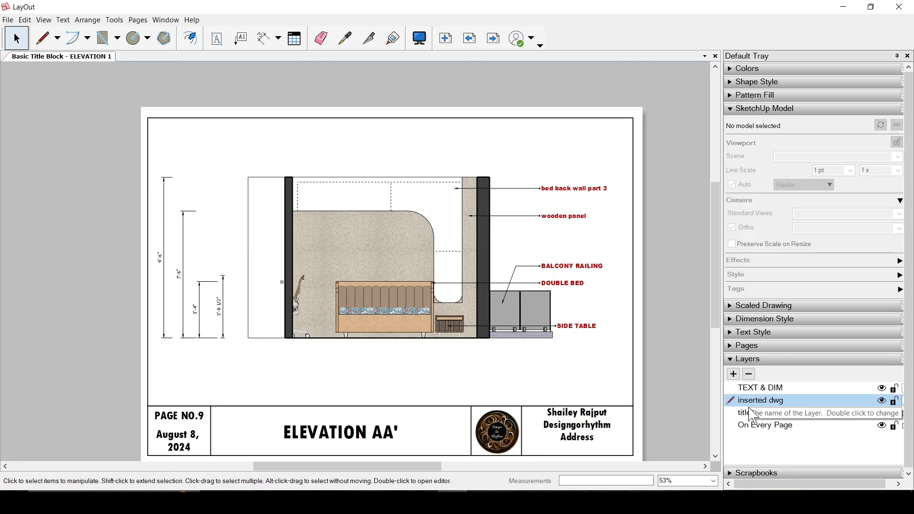
# Step: Increase the line scale thickness and set its multiplier for the viewport on the ELEVATION 4 page
pyautogui.click(747, 346)
pyautogui.click(781, 389)
pyautogui.scroll(1, 709, 245)
pyautogui.doubleClick(378, 170)
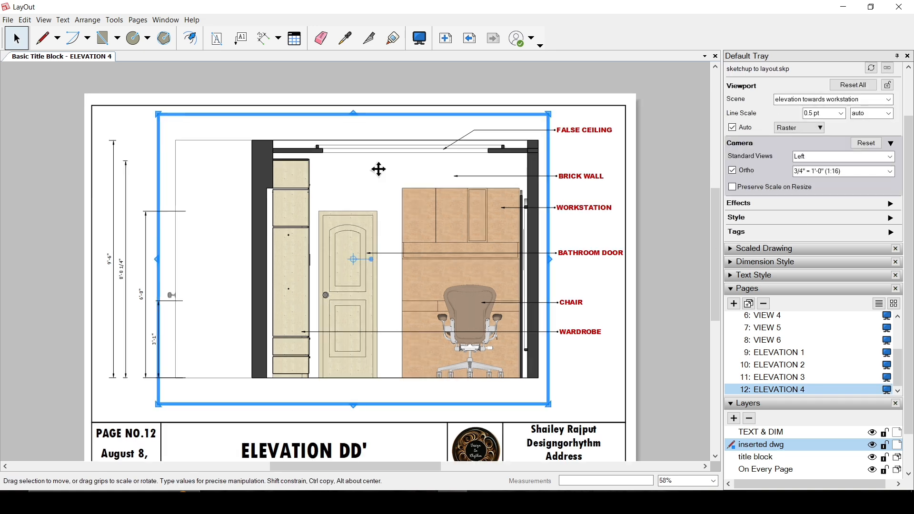
pyautogui.scroll(1, 803, 204)
pyautogui.click(841, 170)
pyautogui.click(821, 220)
pyautogui.click(888, 171)
pyautogui.click(864, 217)
pyautogui.click(670, 214)
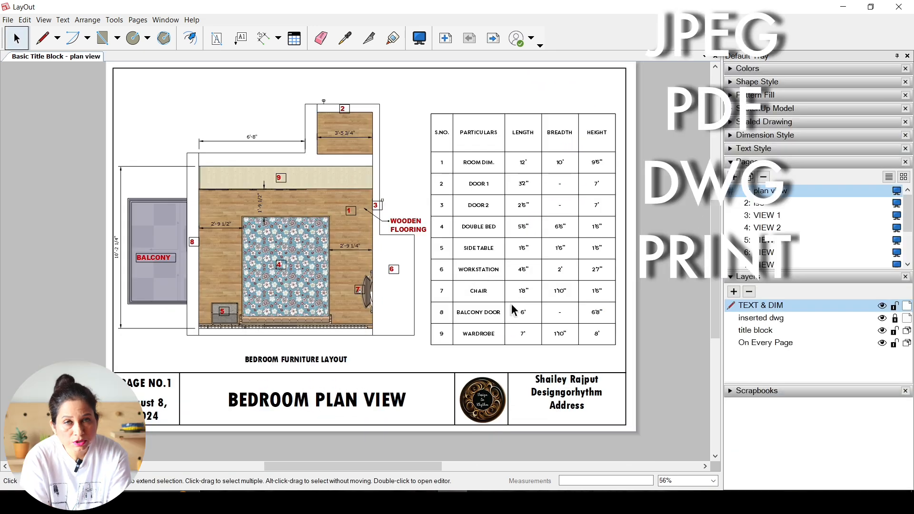
# Step: Set the print paper size to A3 in the page setup
pyautogui.scroll(-3, 512, 304)
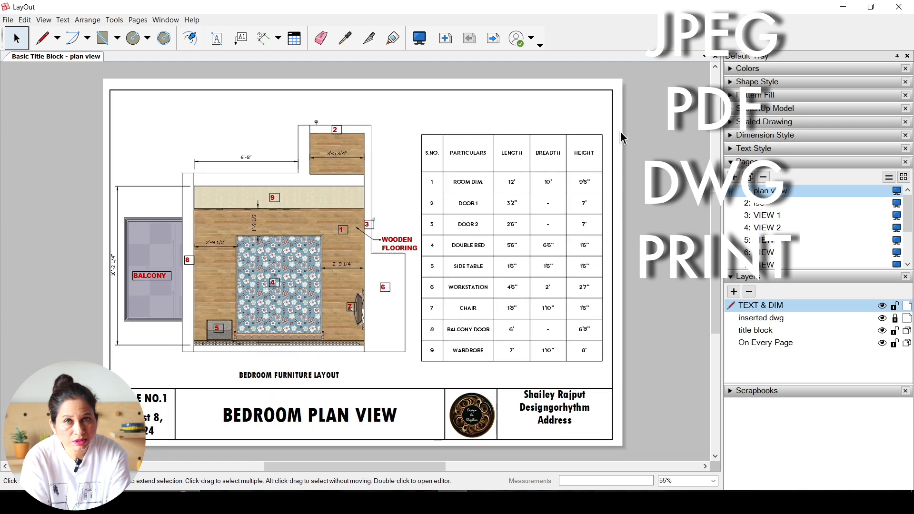
pyautogui.click(9, 20)
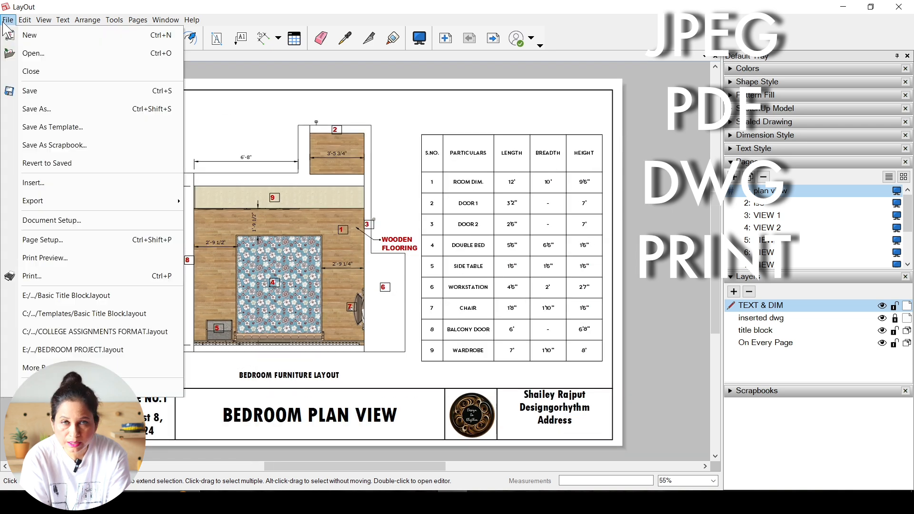
pyautogui.click(53, 241)
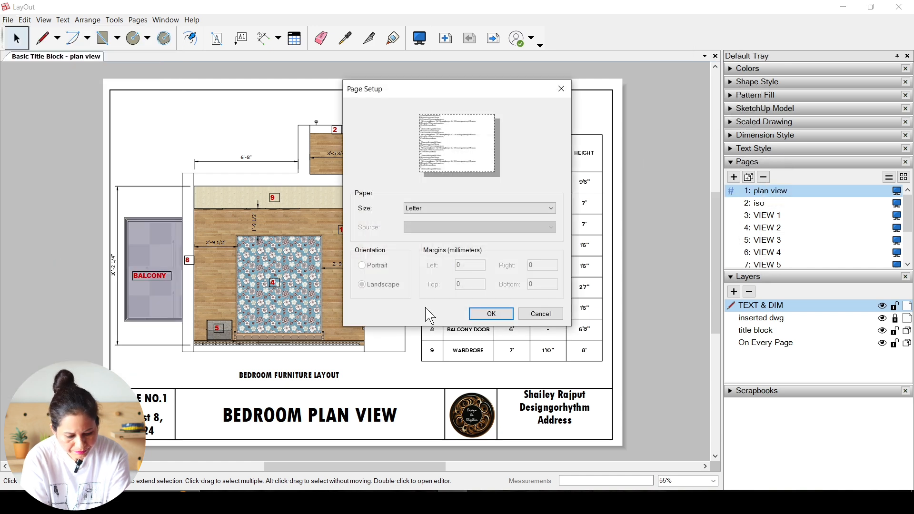
pyautogui.click(496, 210)
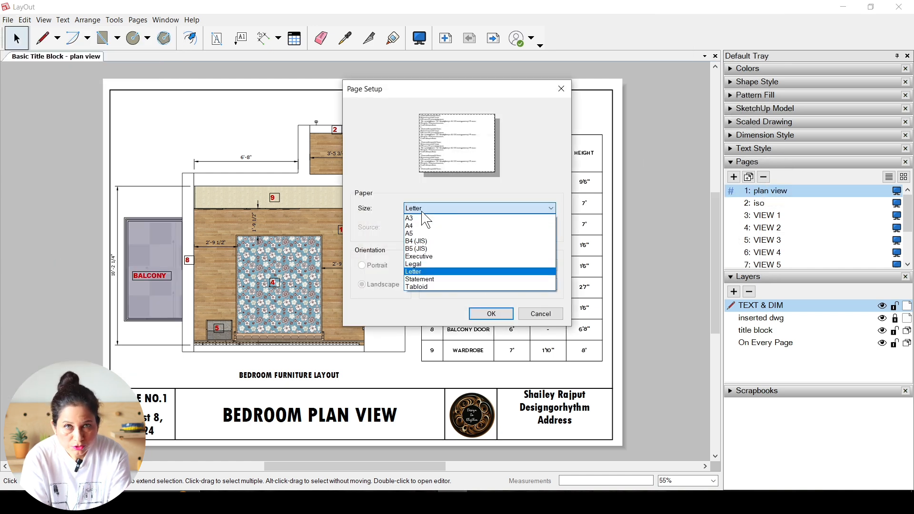
pyautogui.click(443, 217)
pyautogui.click(493, 314)
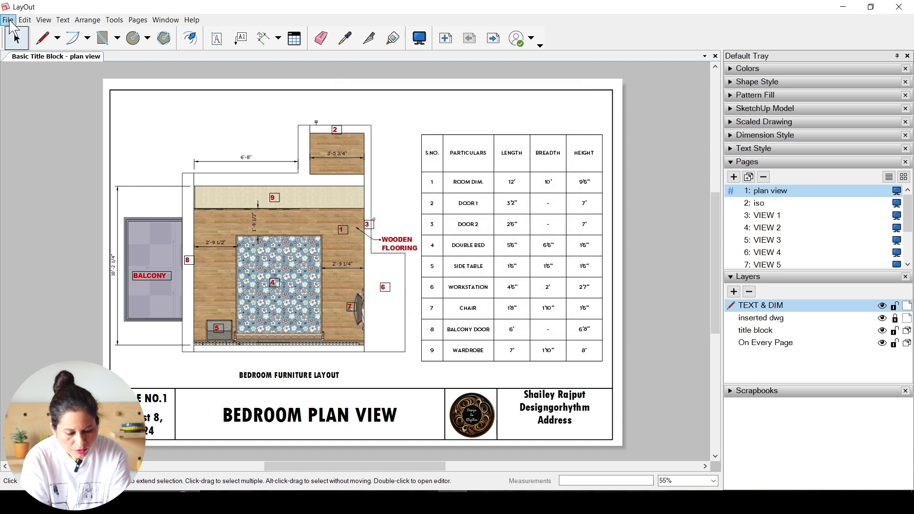
# Step: Check the pages through to page 12 in the print preview and close it
pyautogui.click(8, 20)
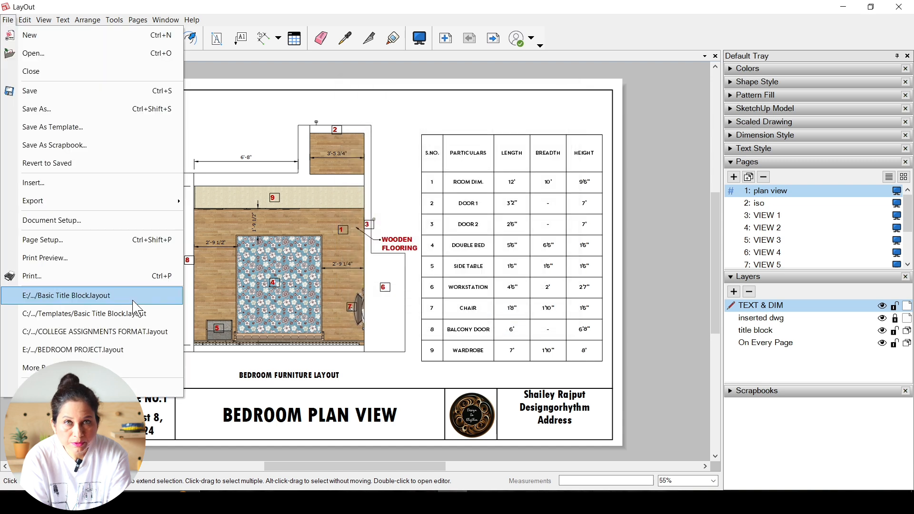
pyautogui.click(60, 260)
pyautogui.click(909, 19)
pyautogui.click(910, 19)
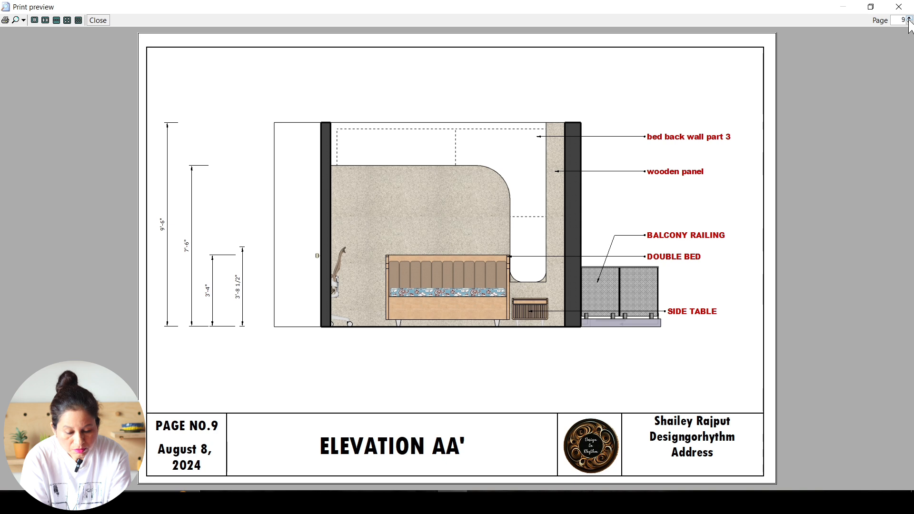
pyautogui.click(909, 18)
pyautogui.click(909, 19)
pyautogui.click(909, 19)
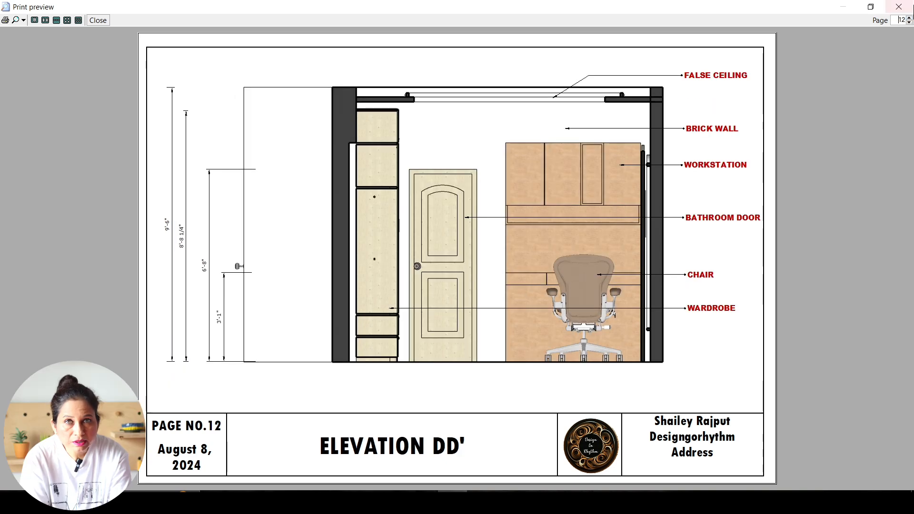
pyautogui.click(97, 20)
# Step: Start an image export to the Desktop with the file name 1
pyautogui.click(8, 20)
pyautogui.moveTo(79, 202)
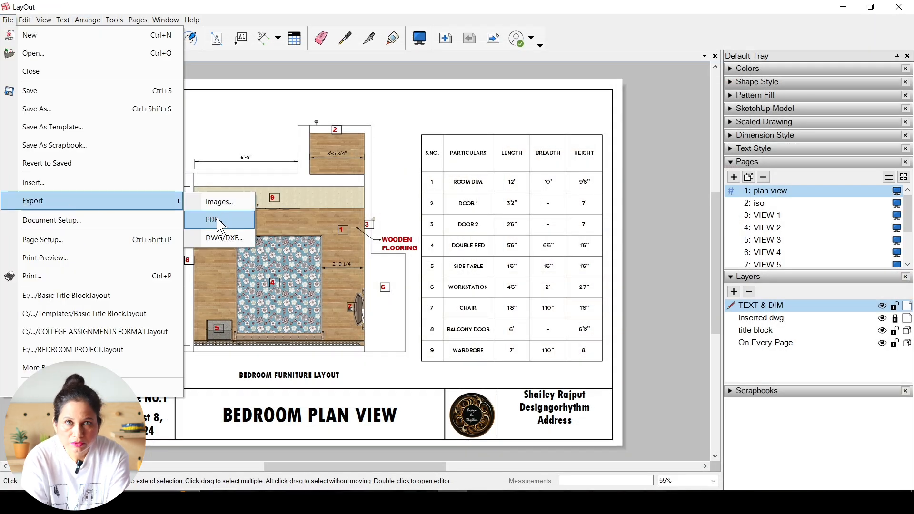
pyautogui.click(234, 207)
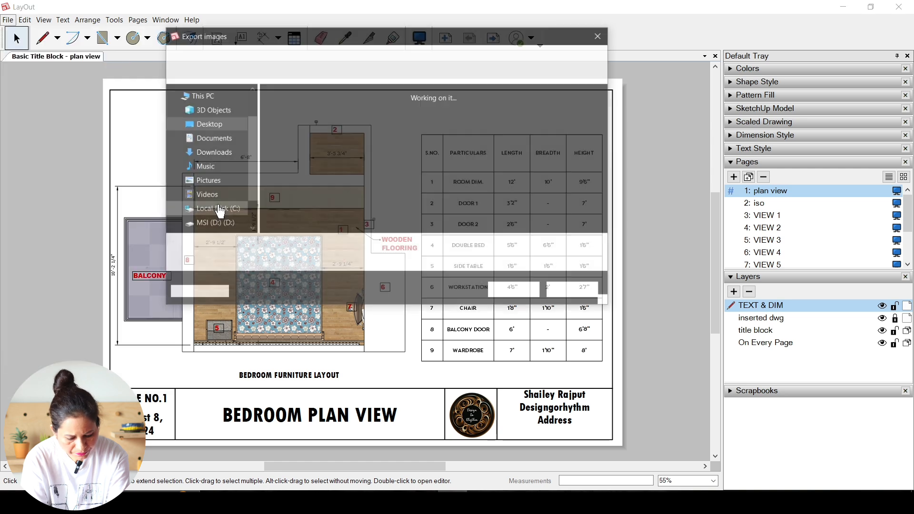
pyautogui.scroll(4, 217, 197)
pyautogui.click(208, 116)
pyautogui.click(282, 247)
pyautogui.write('1')
pyautogui.click(506, 291)
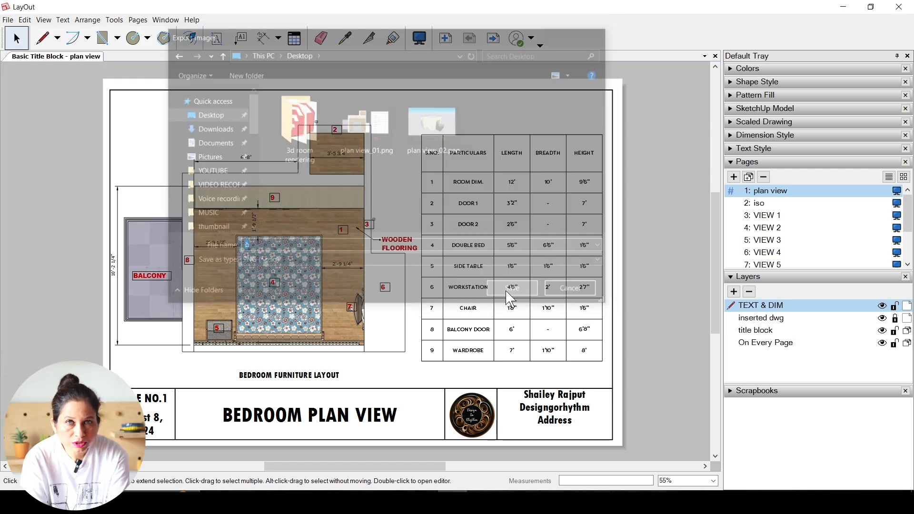
# Step: Export only page 1 at 150 pixels/inch, with the option to show the export in the image viewer turned off
pyautogui.doubleClick(450, 265)
pyautogui.write('150')
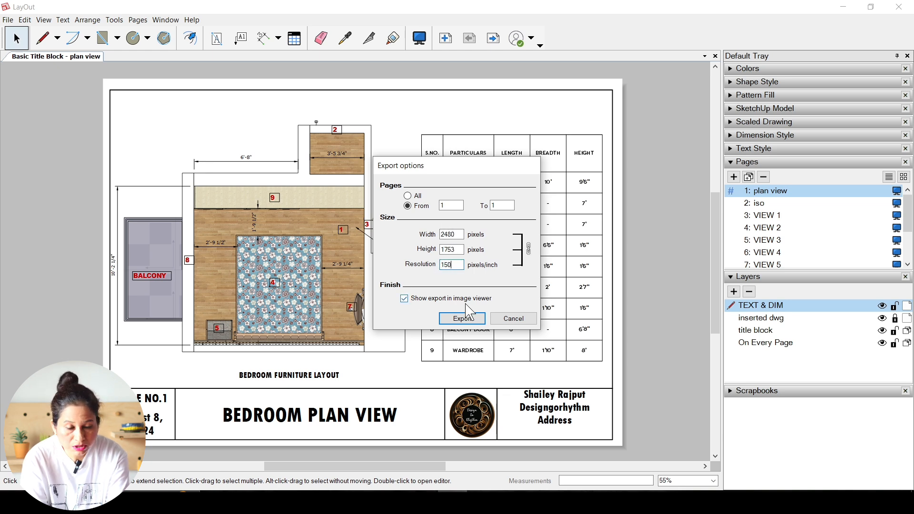
pyautogui.click(405, 299)
pyautogui.click(459, 317)
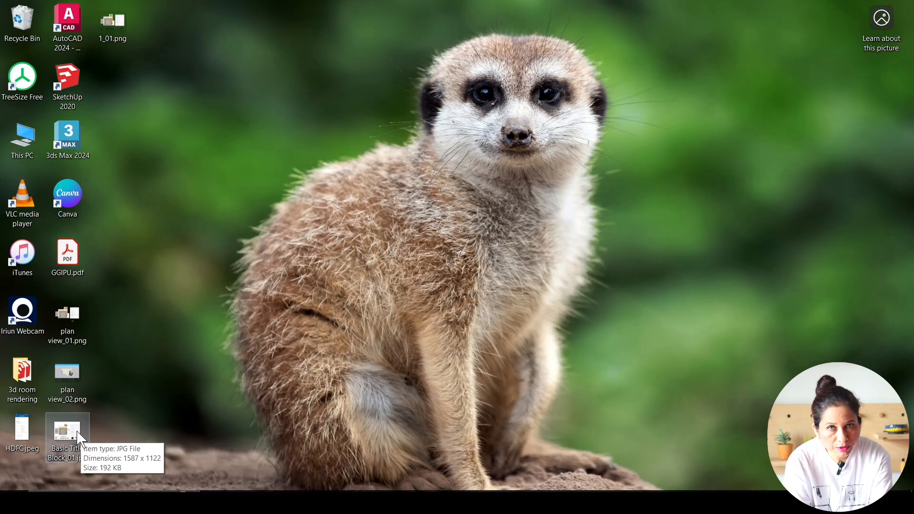
# Step: Open the Basic Title Block_01 JPG image on the Windows desktop to check the exported page
pyautogui.click(77, 432)
pyautogui.doubleClick(79, 437)
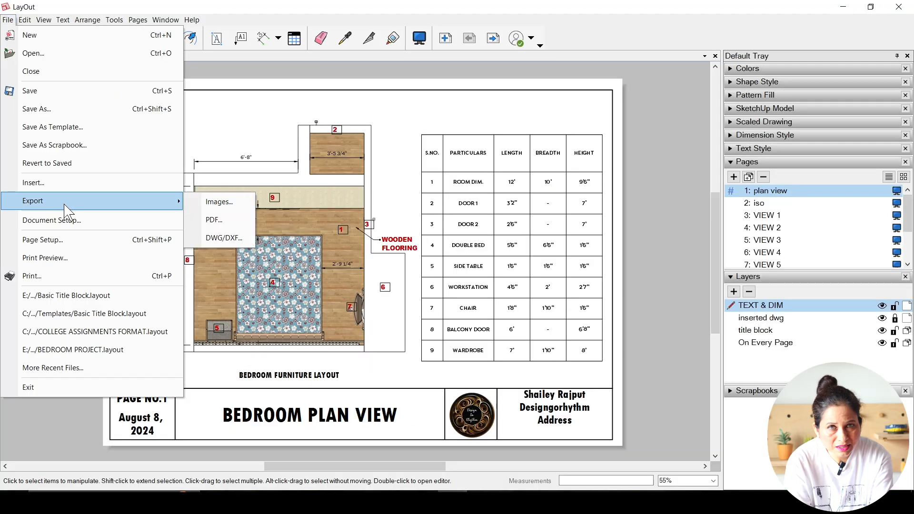
# Step: Start a PDF export of the document to the Desktop with the file name 1
pyautogui.click(220, 219)
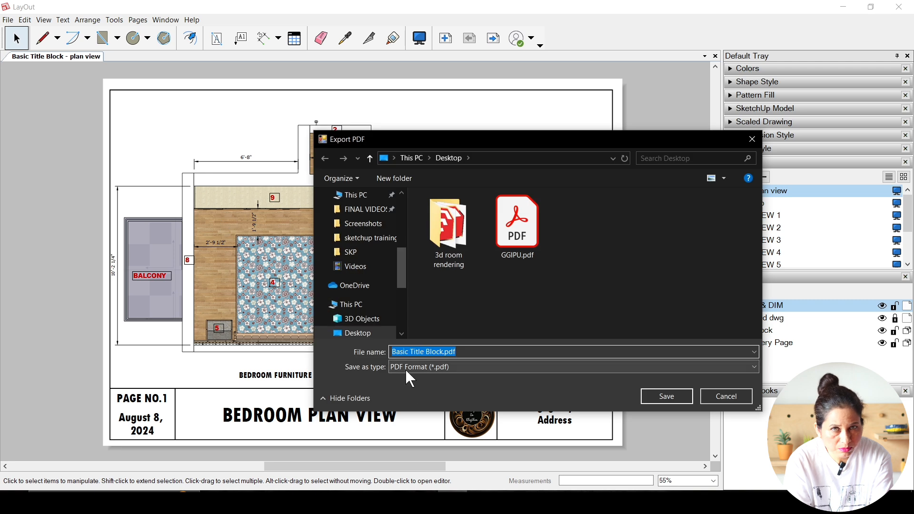
pyautogui.write('1')
pyautogui.scroll(1, 370, 248)
pyautogui.scroll(3, 370, 249)
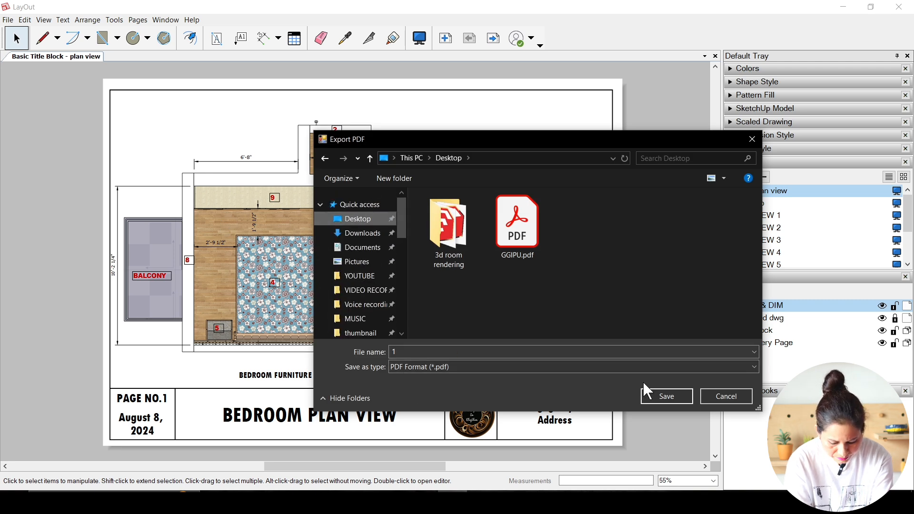
pyautogui.click(666, 397)
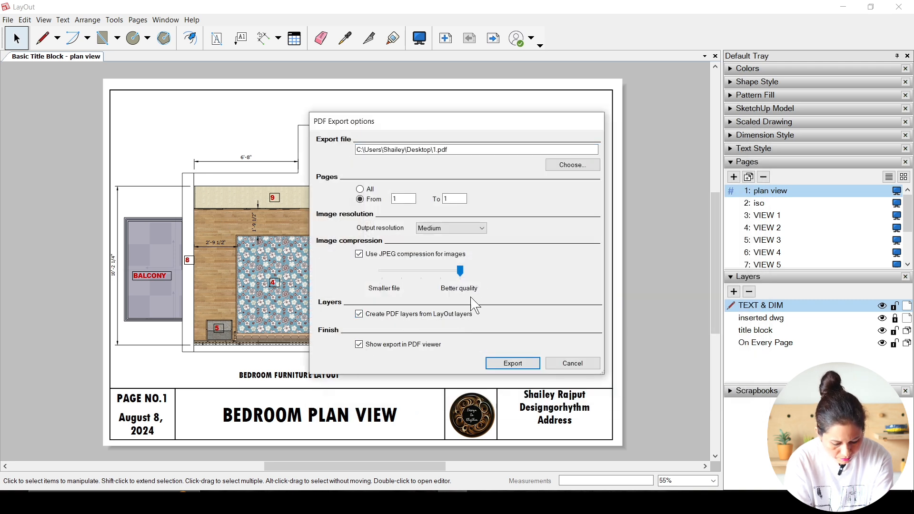
# Step: Export only page 1 as PDF at High output resolution, and view the exported sheet with the viewer's tool list closed
pyautogui.click(420, 229)
pyautogui.click(430, 262)
pyautogui.click(513, 364)
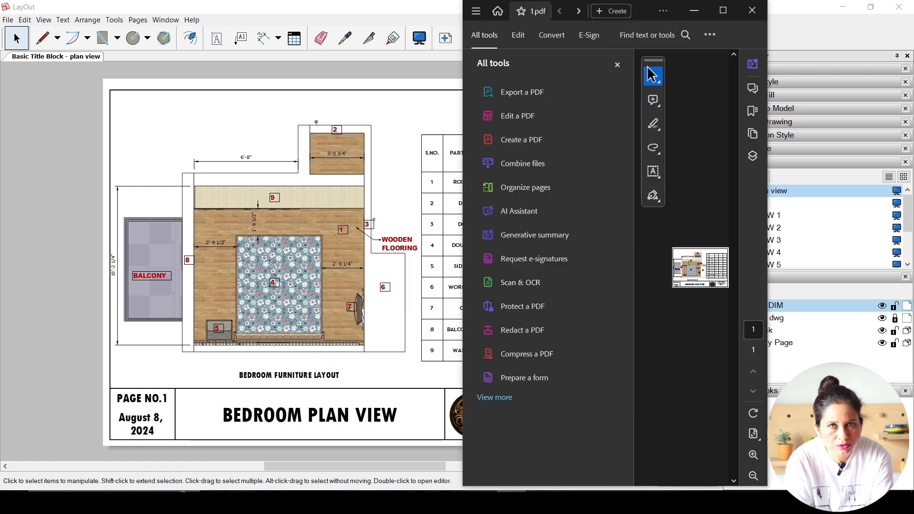
pyautogui.click(723, 10)
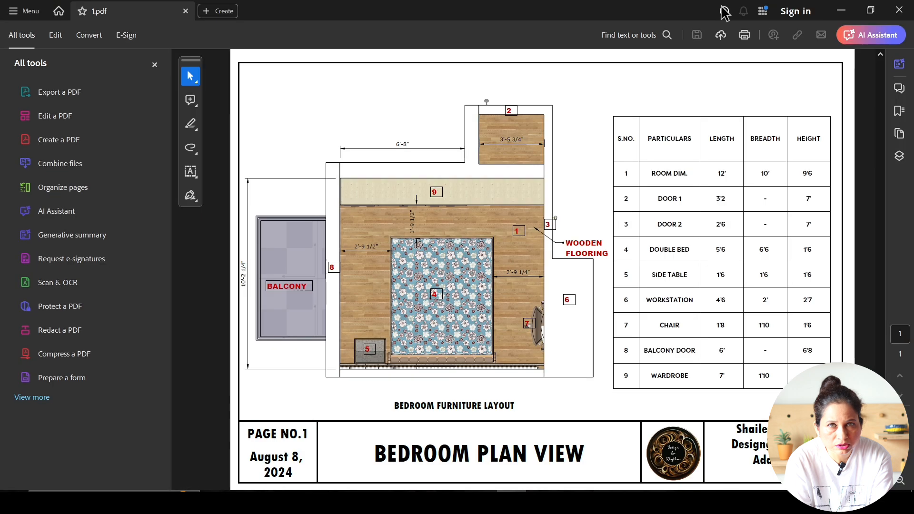
pyautogui.click(154, 64)
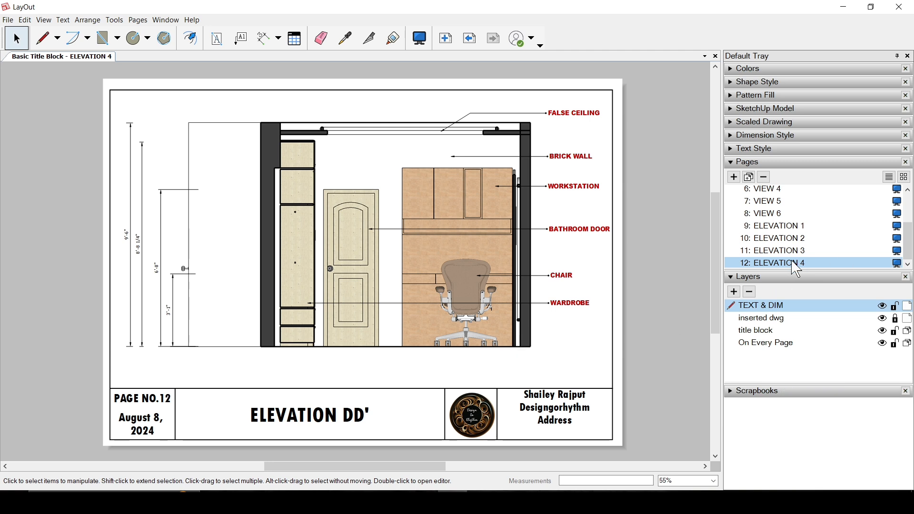
# Step: Export the ELEVATION 4 page as a High resolution PDF named 12 on the Desktop, and close the exported file's viewer
pyautogui.click(8, 20)
pyautogui.moveTo(172, 201)
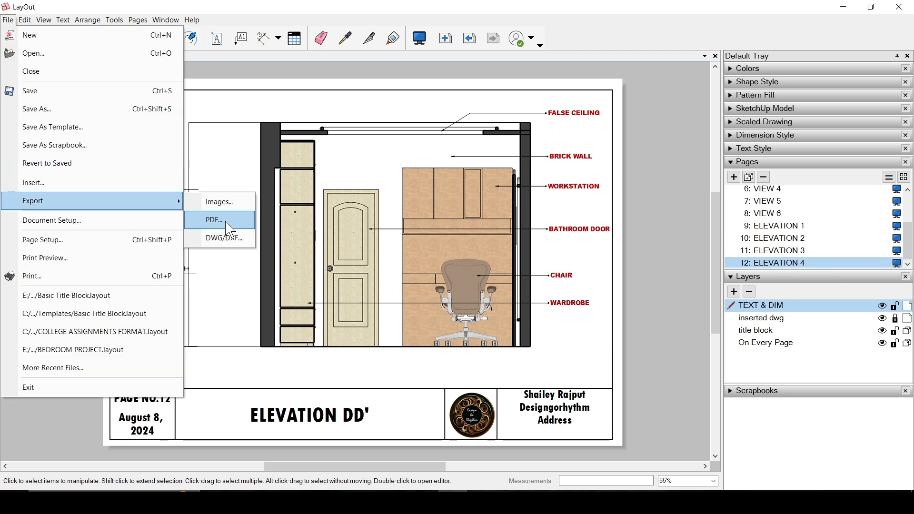
pyautogui.click(231, 228)
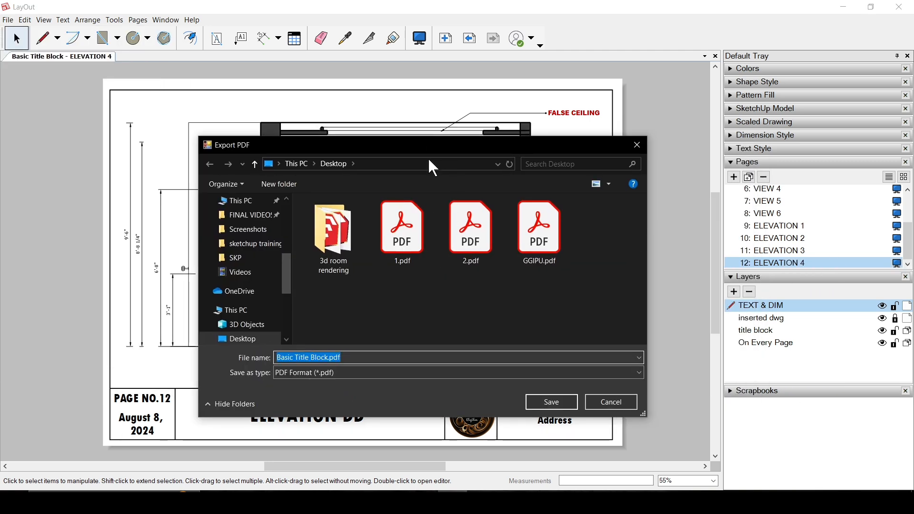
pyautogui.click(672, 389)
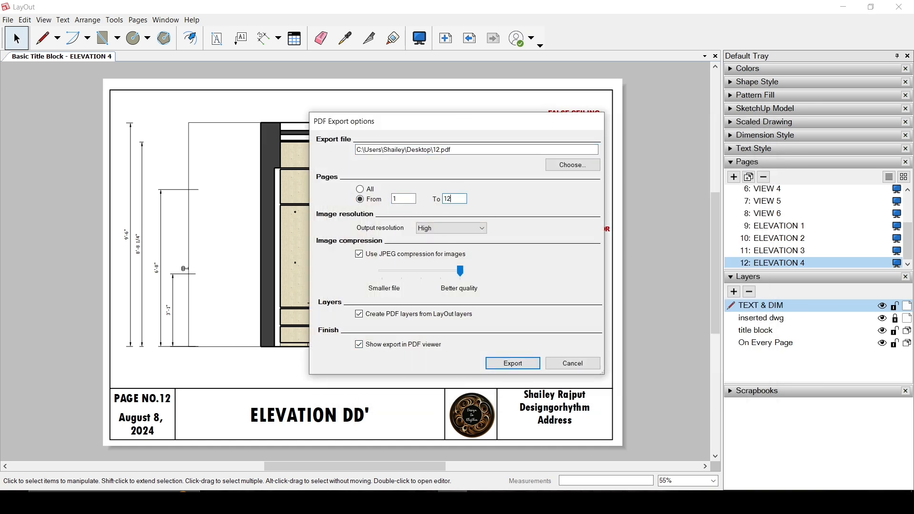
pyautogui.click(504, 364)
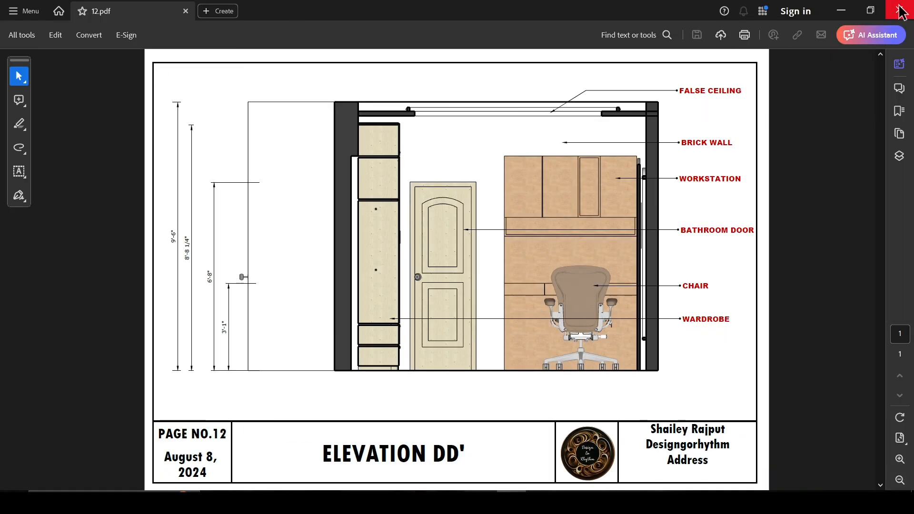
pyautogui.click(902, 11)
pyautogui.click(8, 20)
pyautogui.moveTo(156, 217)
pyautogui.click(220, 237)
pyautogui.click(168, 251)
pyautogui.click(137, 261)
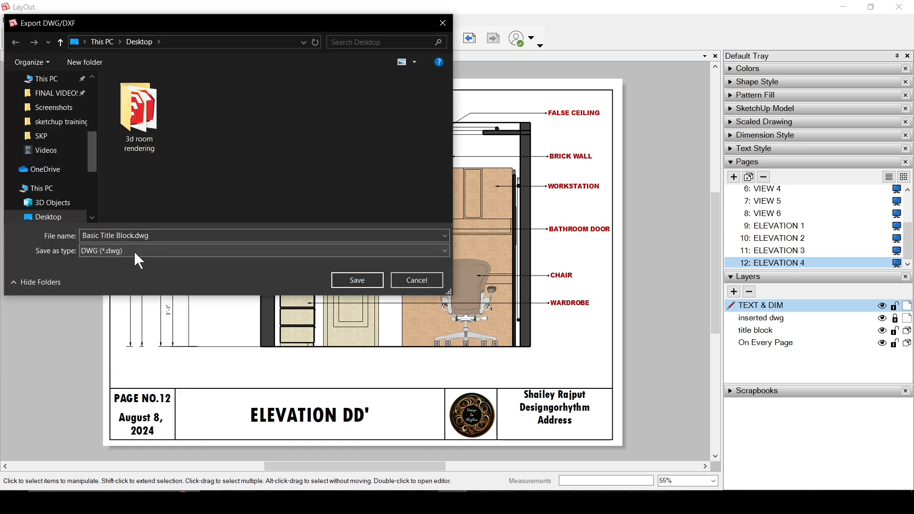
pyautogui.click(128, 237)
pyautogui.click(357, 280)
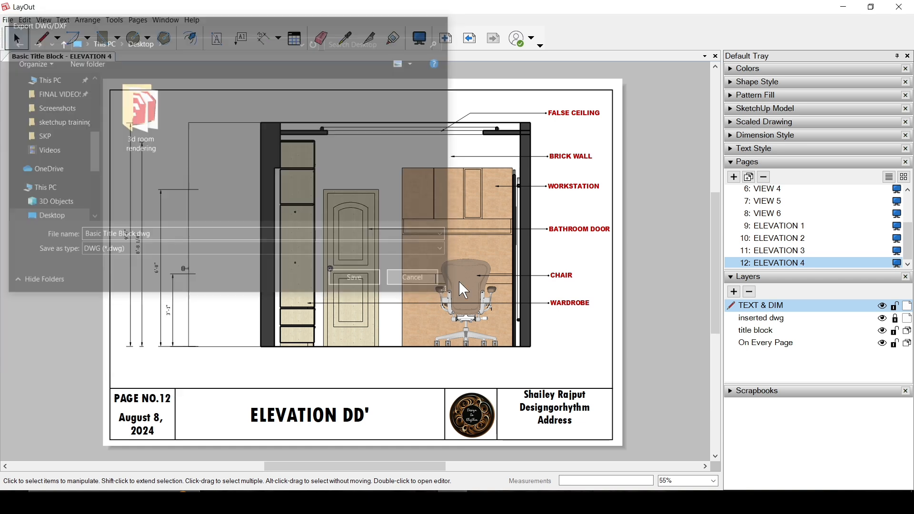
# Step: Go to the ELEVATION 1 page and start a DWG export to the Desktop with the file name 9
pyautogui.click(802, 227)
pyautogui.click(10, 21)
pyautogui.moveTo(47, 201)
pyautogui.click(205, 222)
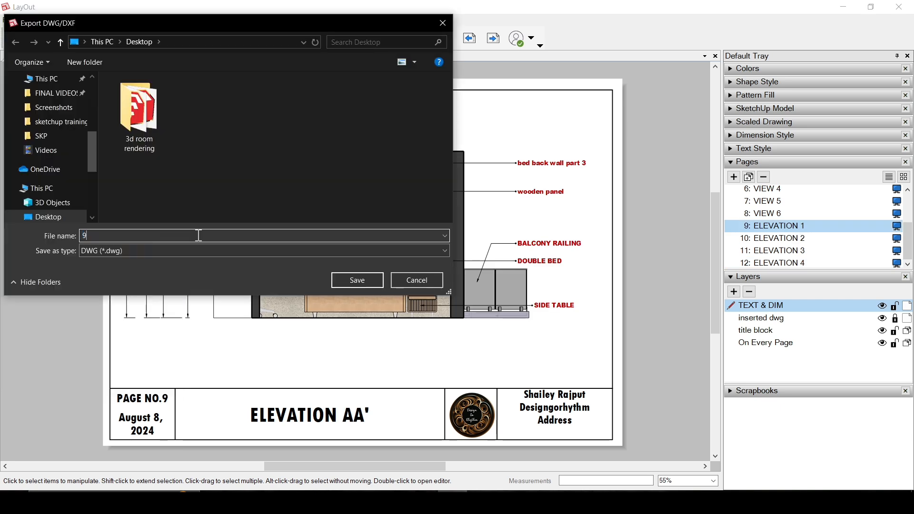
pyautogui.click(347, 285)
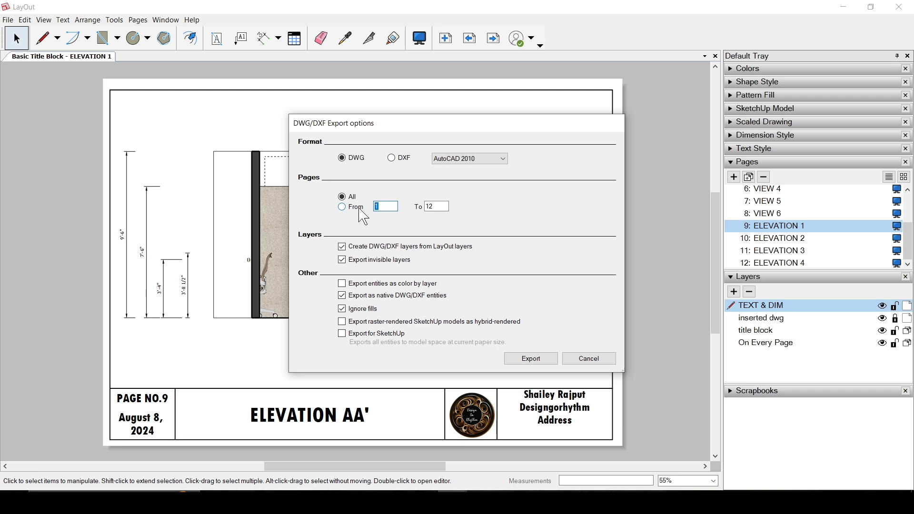
# Step: Export only page 9 as DWG in AutoCAD 2018 format, keeping native DWG/DXF entities and ignored fills
pyautogui.click(497, 160)
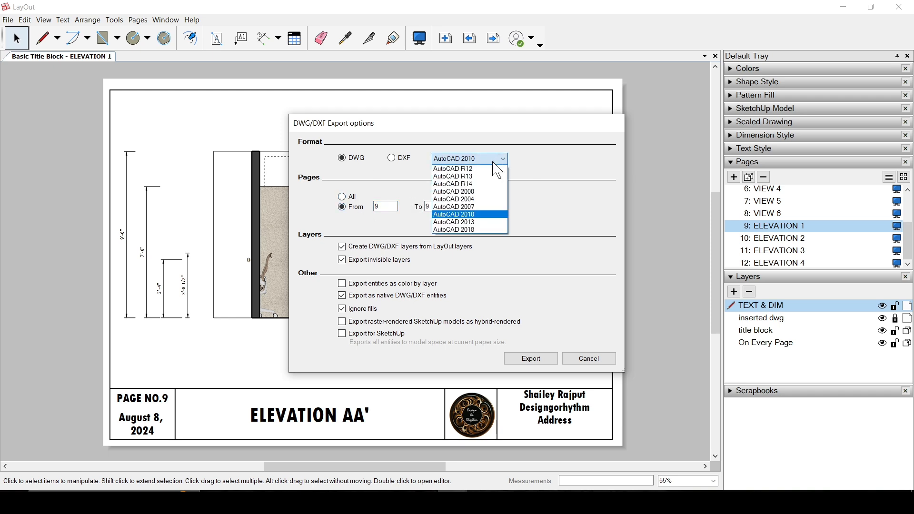
pyautogui.click(477, 231)
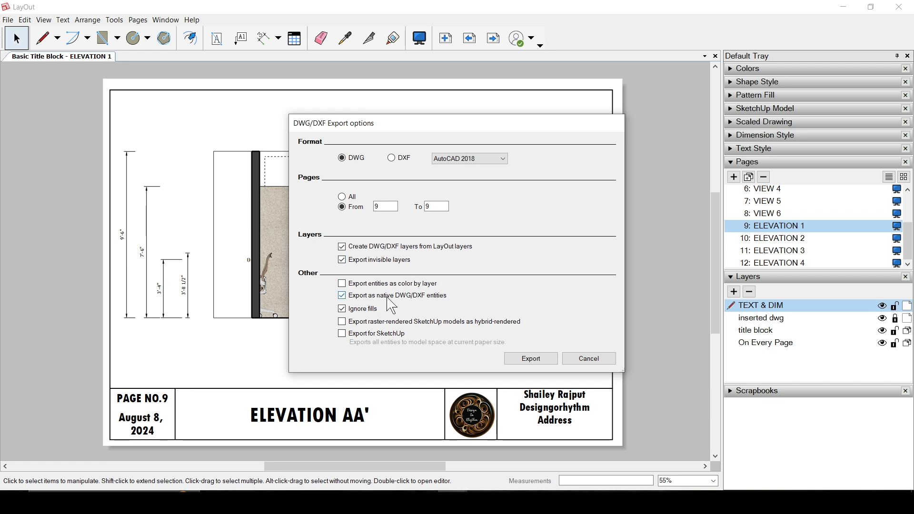
pyautogui.click(527, 360)
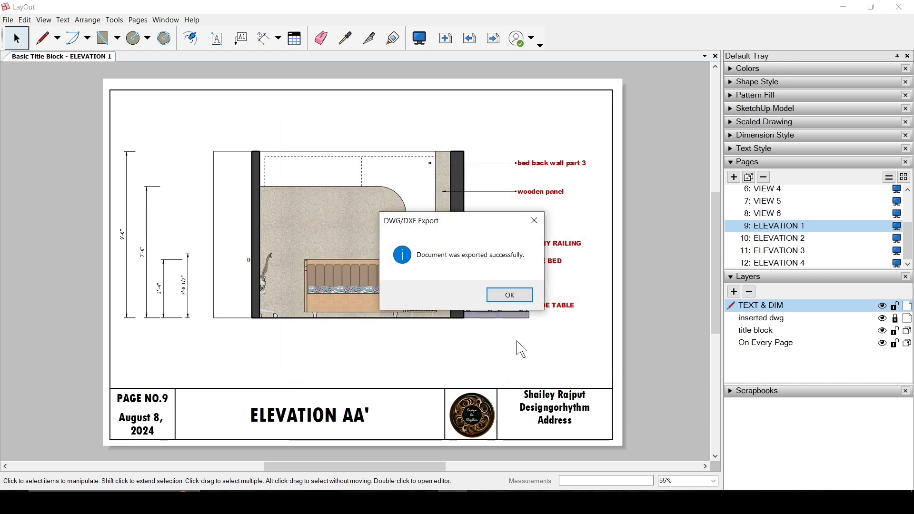
pyautogui.click(519, 300)
# Step: Open the exported 9.dwg from the Windows desktop in AutoCAD, accepting the foreign DWG file, and inspect the drawing
pyautogui.click(845, 13)
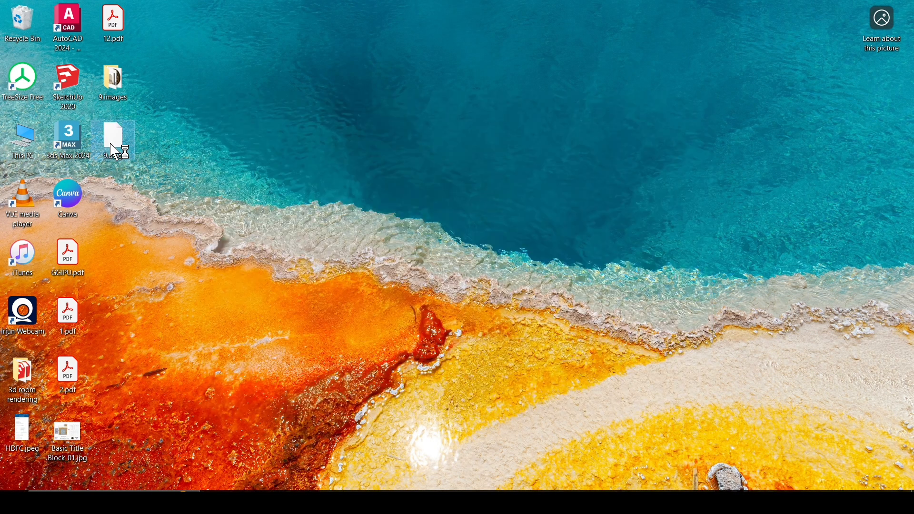
pyautogui.doubleClick(113, 138)
pyautogui.click(419, 179)
pyautogui.click(497, 300)
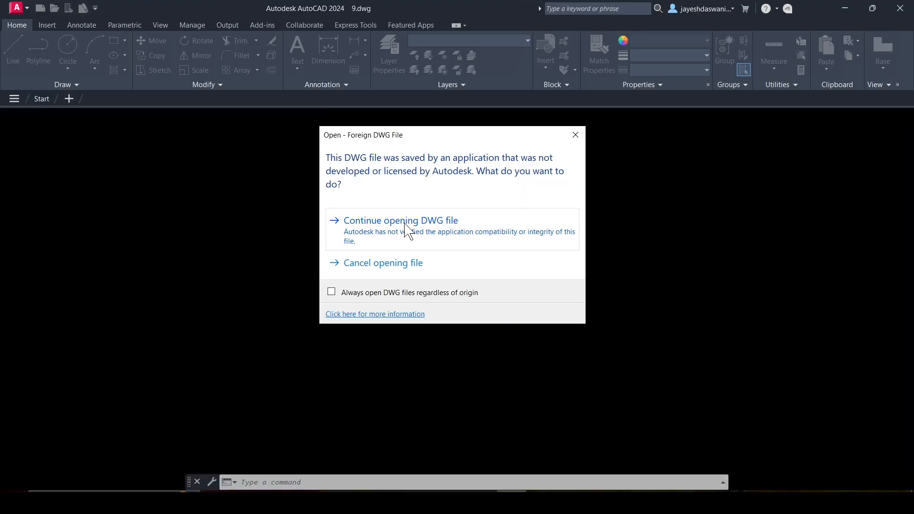
pyautogui.click(408, 229)
pyautogui.scroll(2, 481, 377)
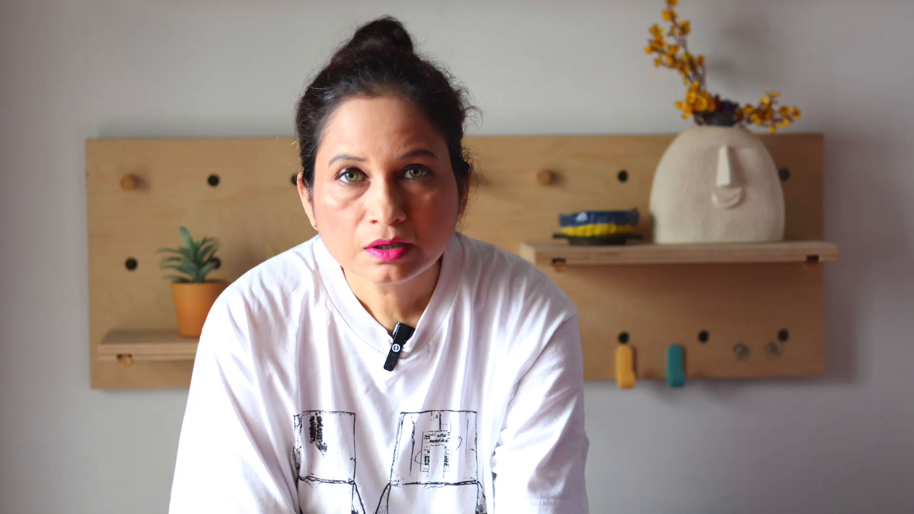